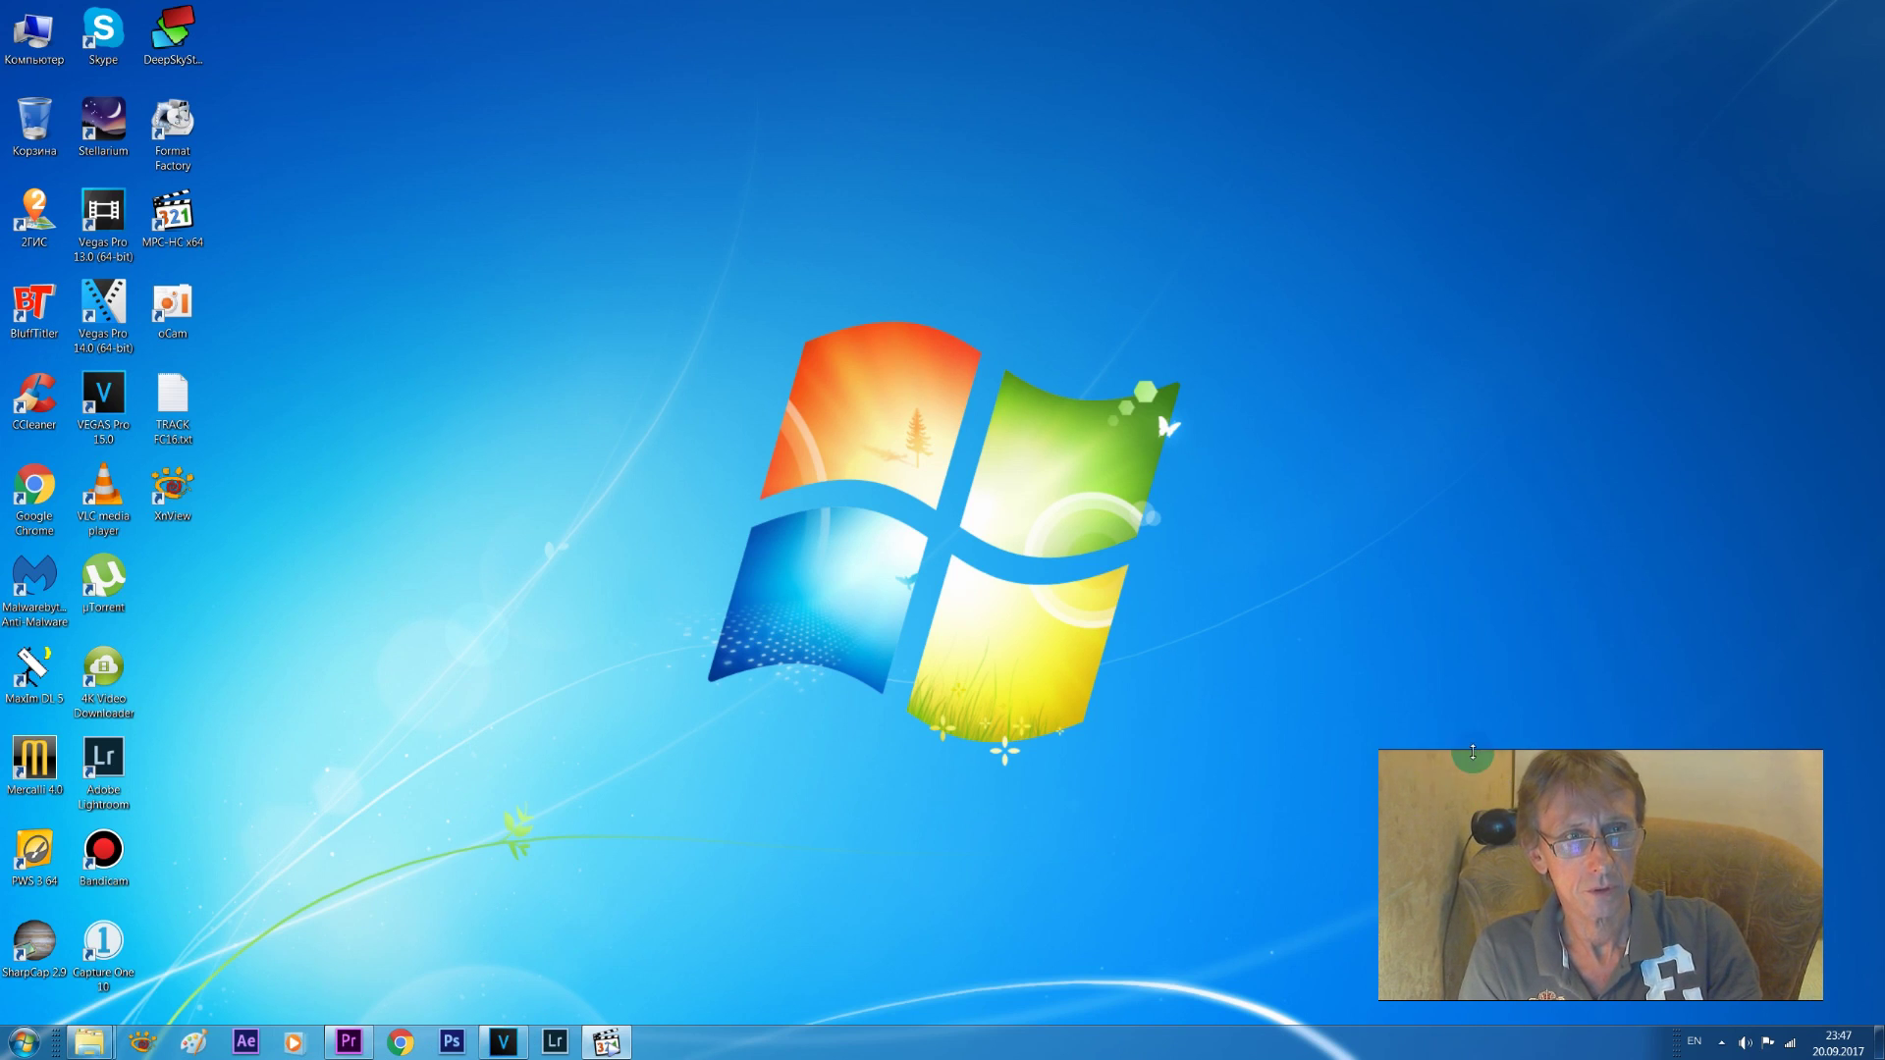
# - Bring the Наушники folder window back to centre screen and play 20170920_201246.mp4
pyautogui.moveTo(1308, 654); pyautogui.dragTo(970, 452)
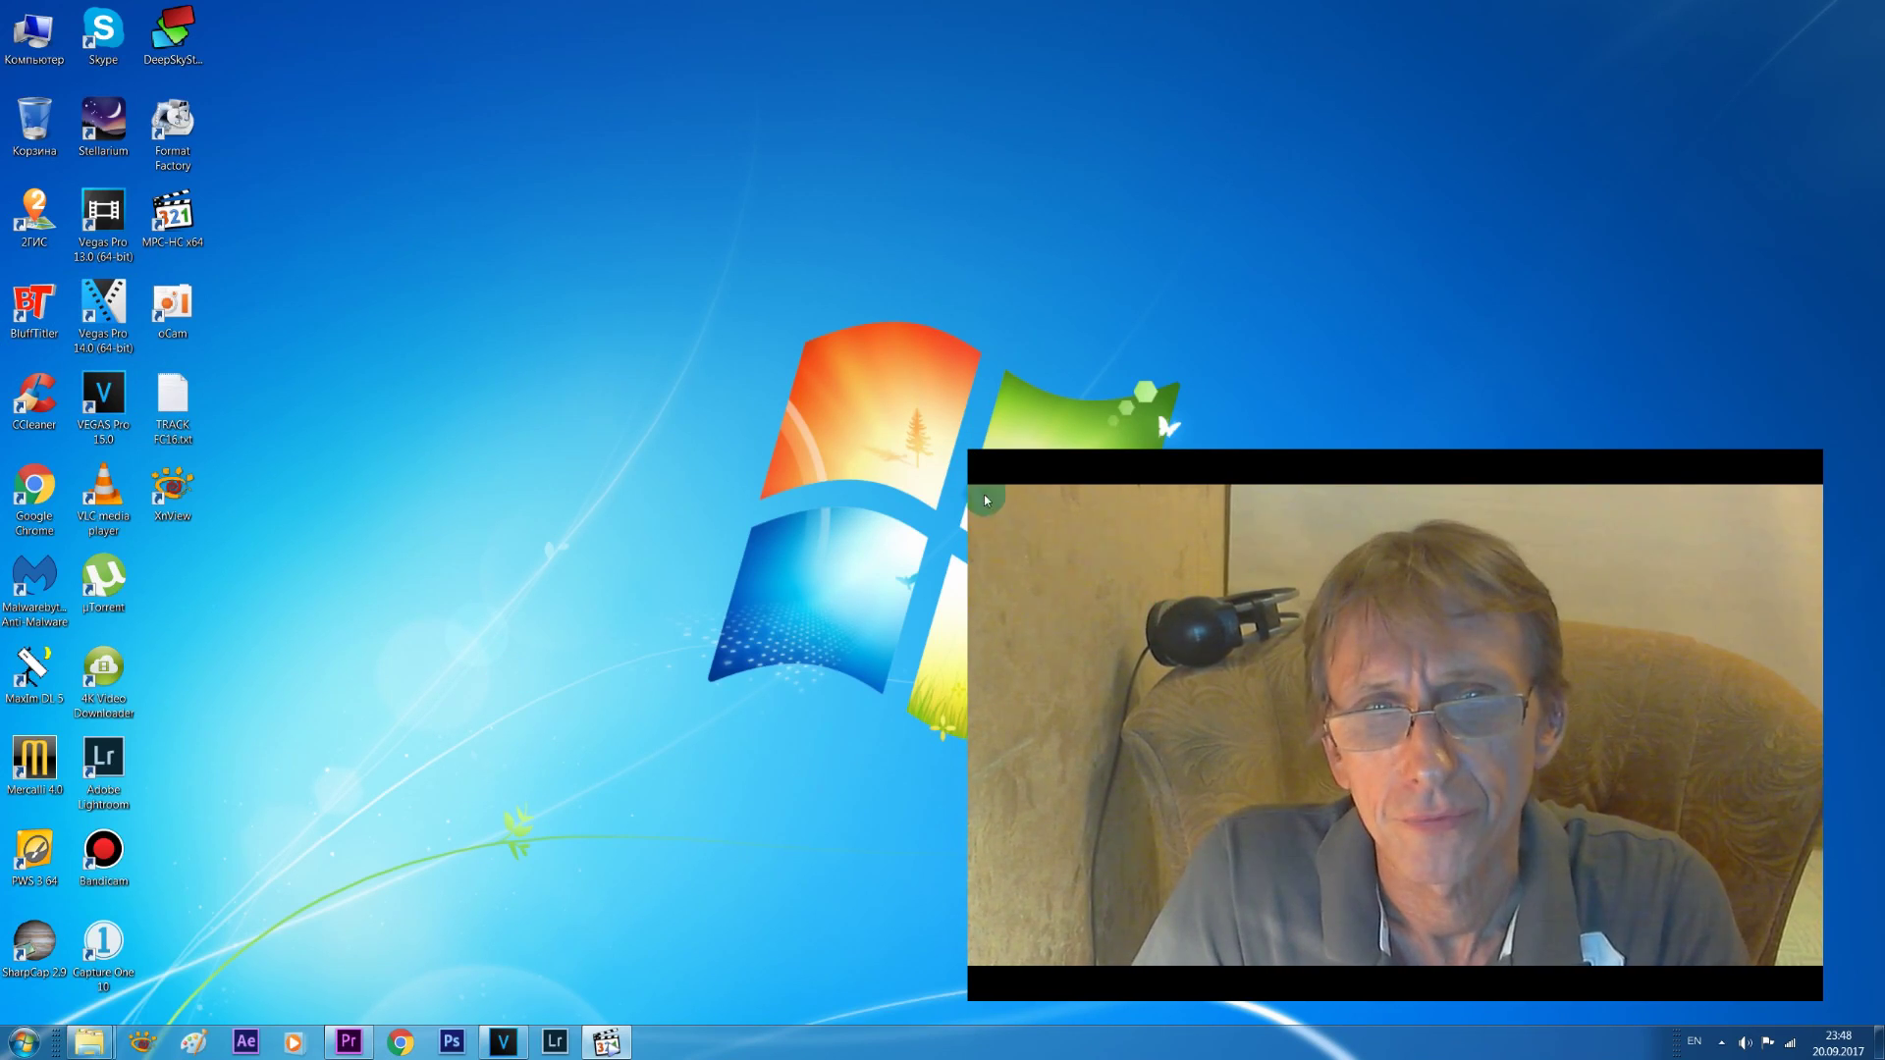
pyautogui.moveTo(970, 452); pyautogui.dragTo(1467, 801)
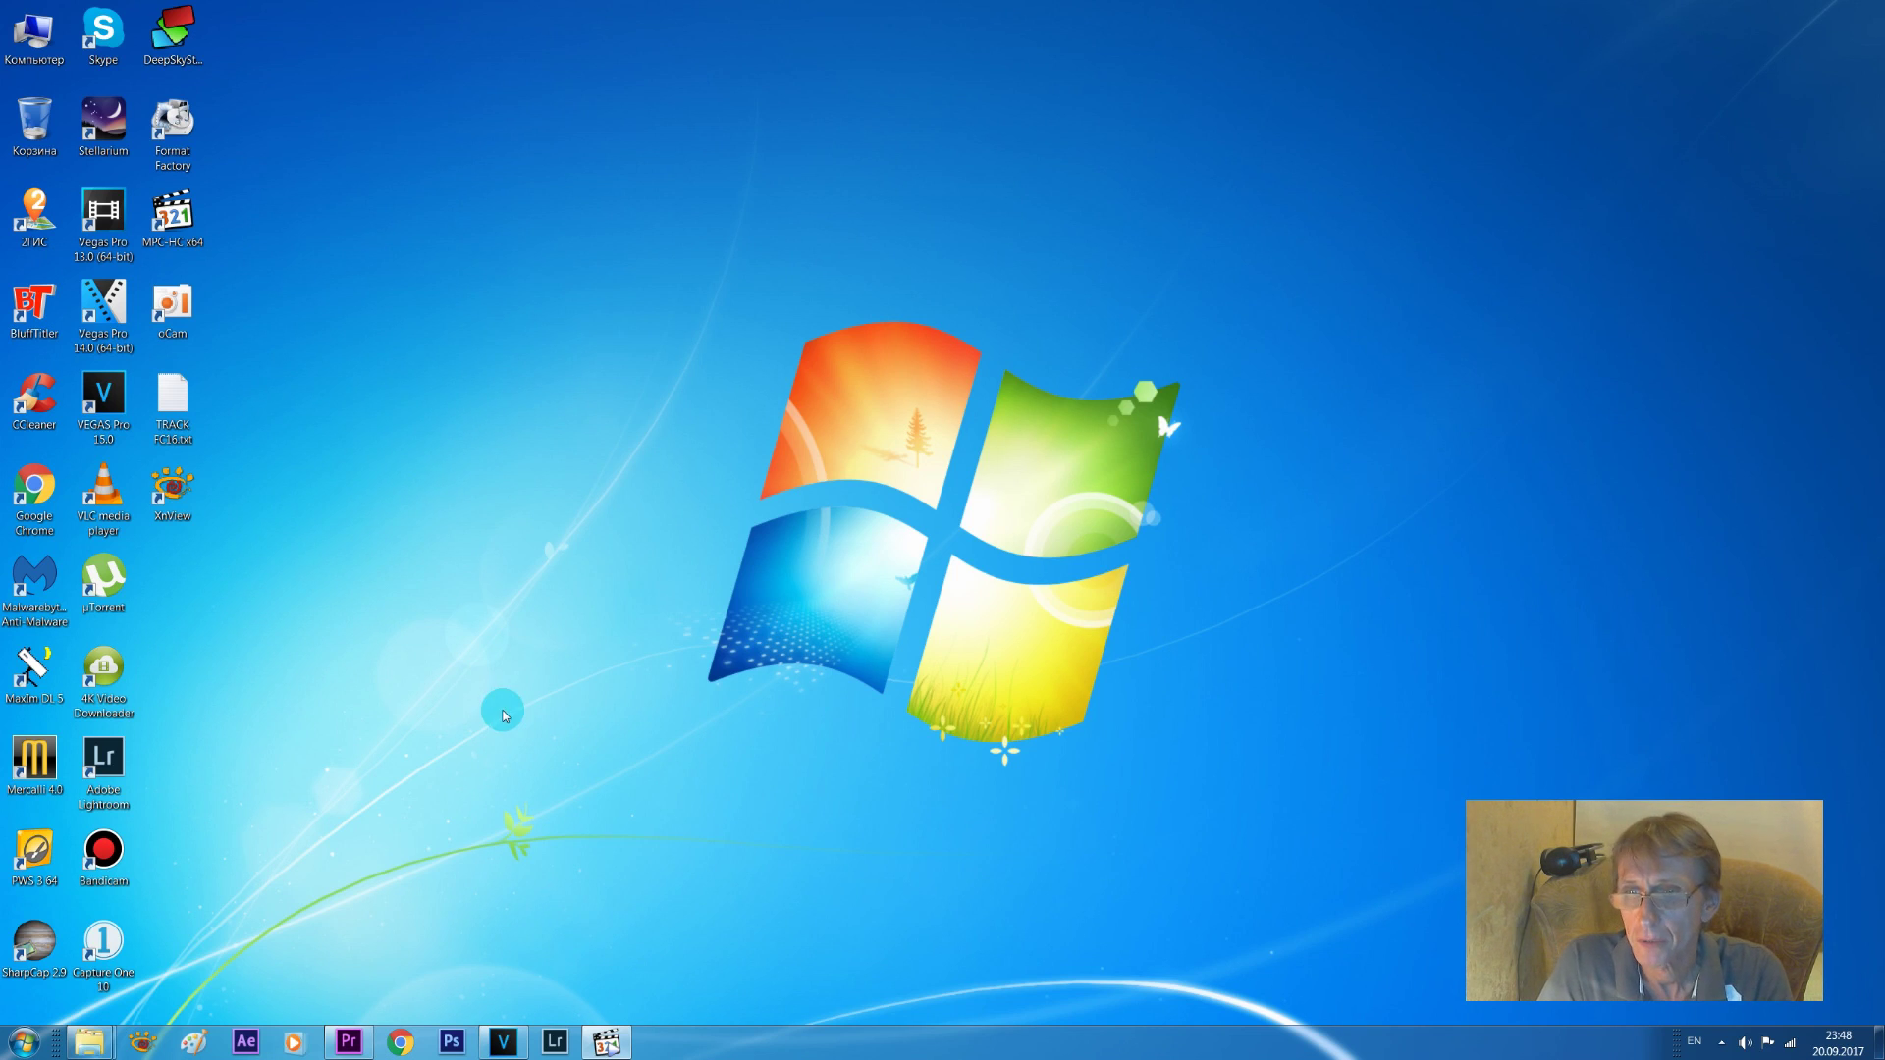
pyautogui.moveTo(89, 1039)
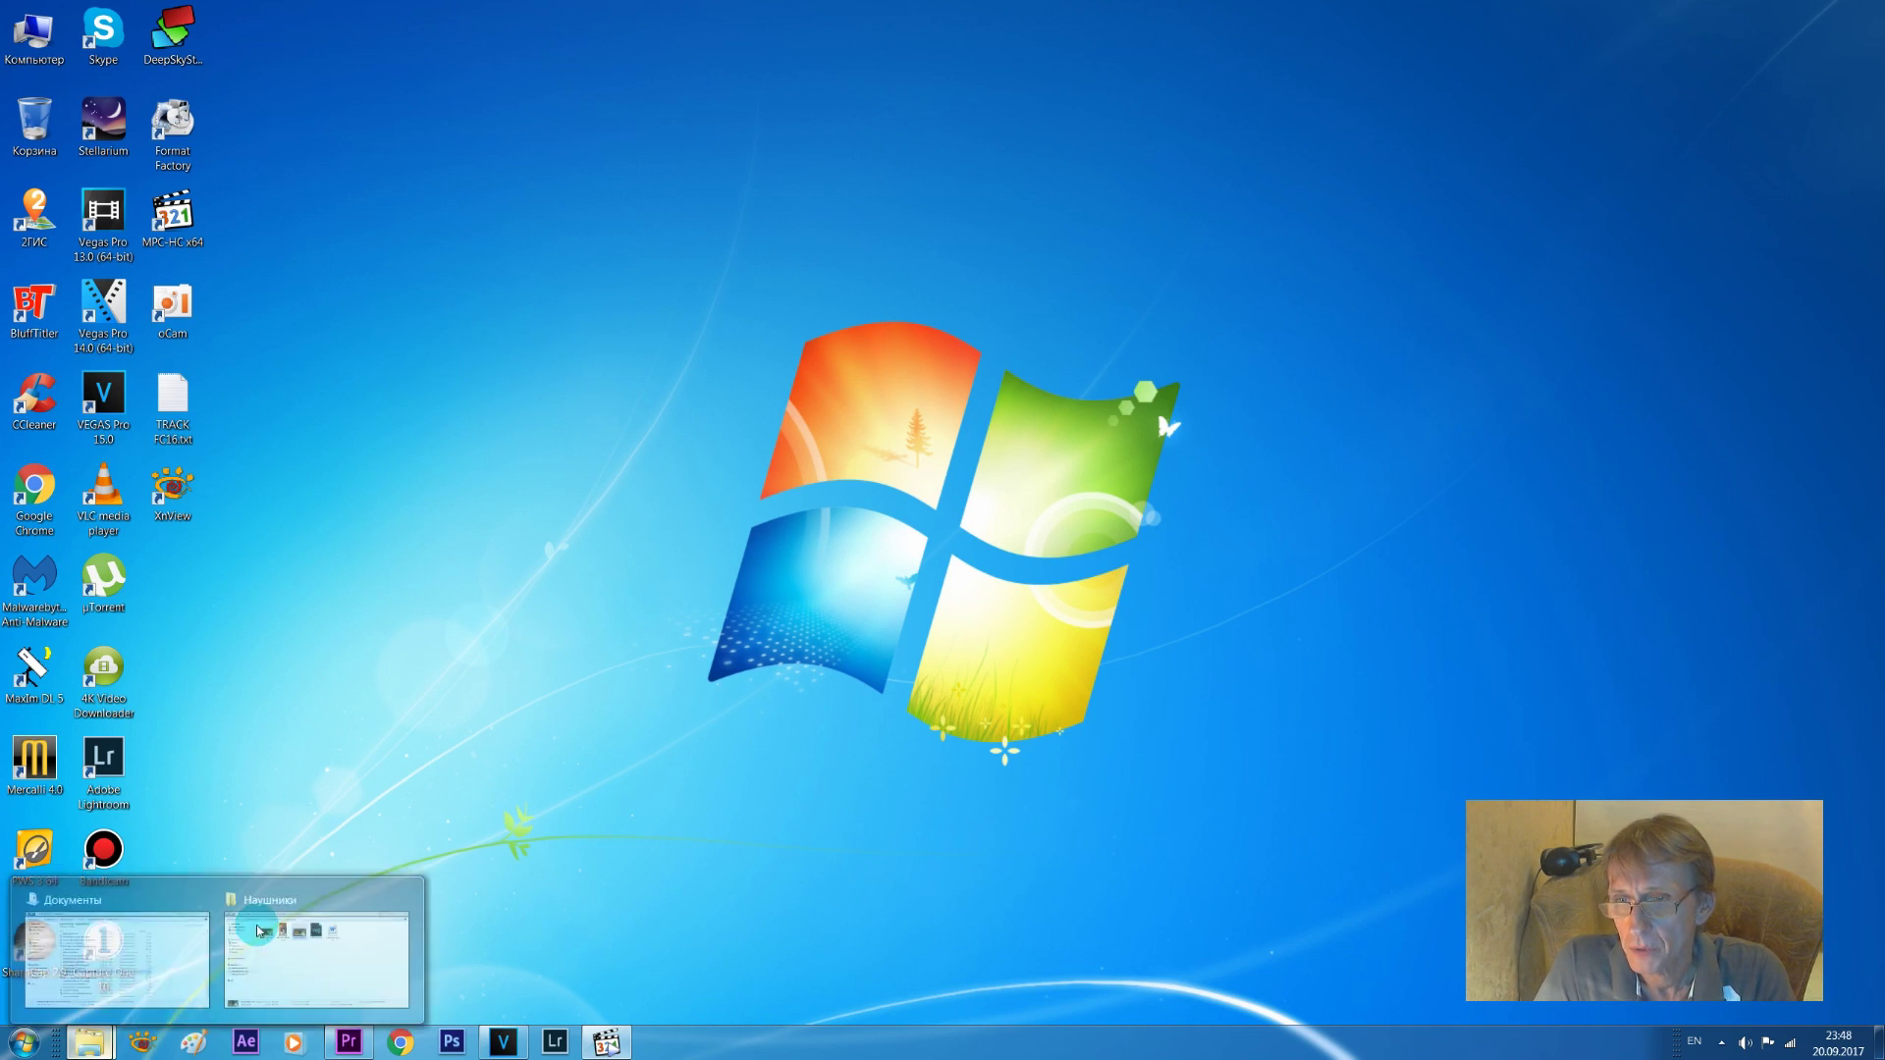
pyautogui.click(309, 928)
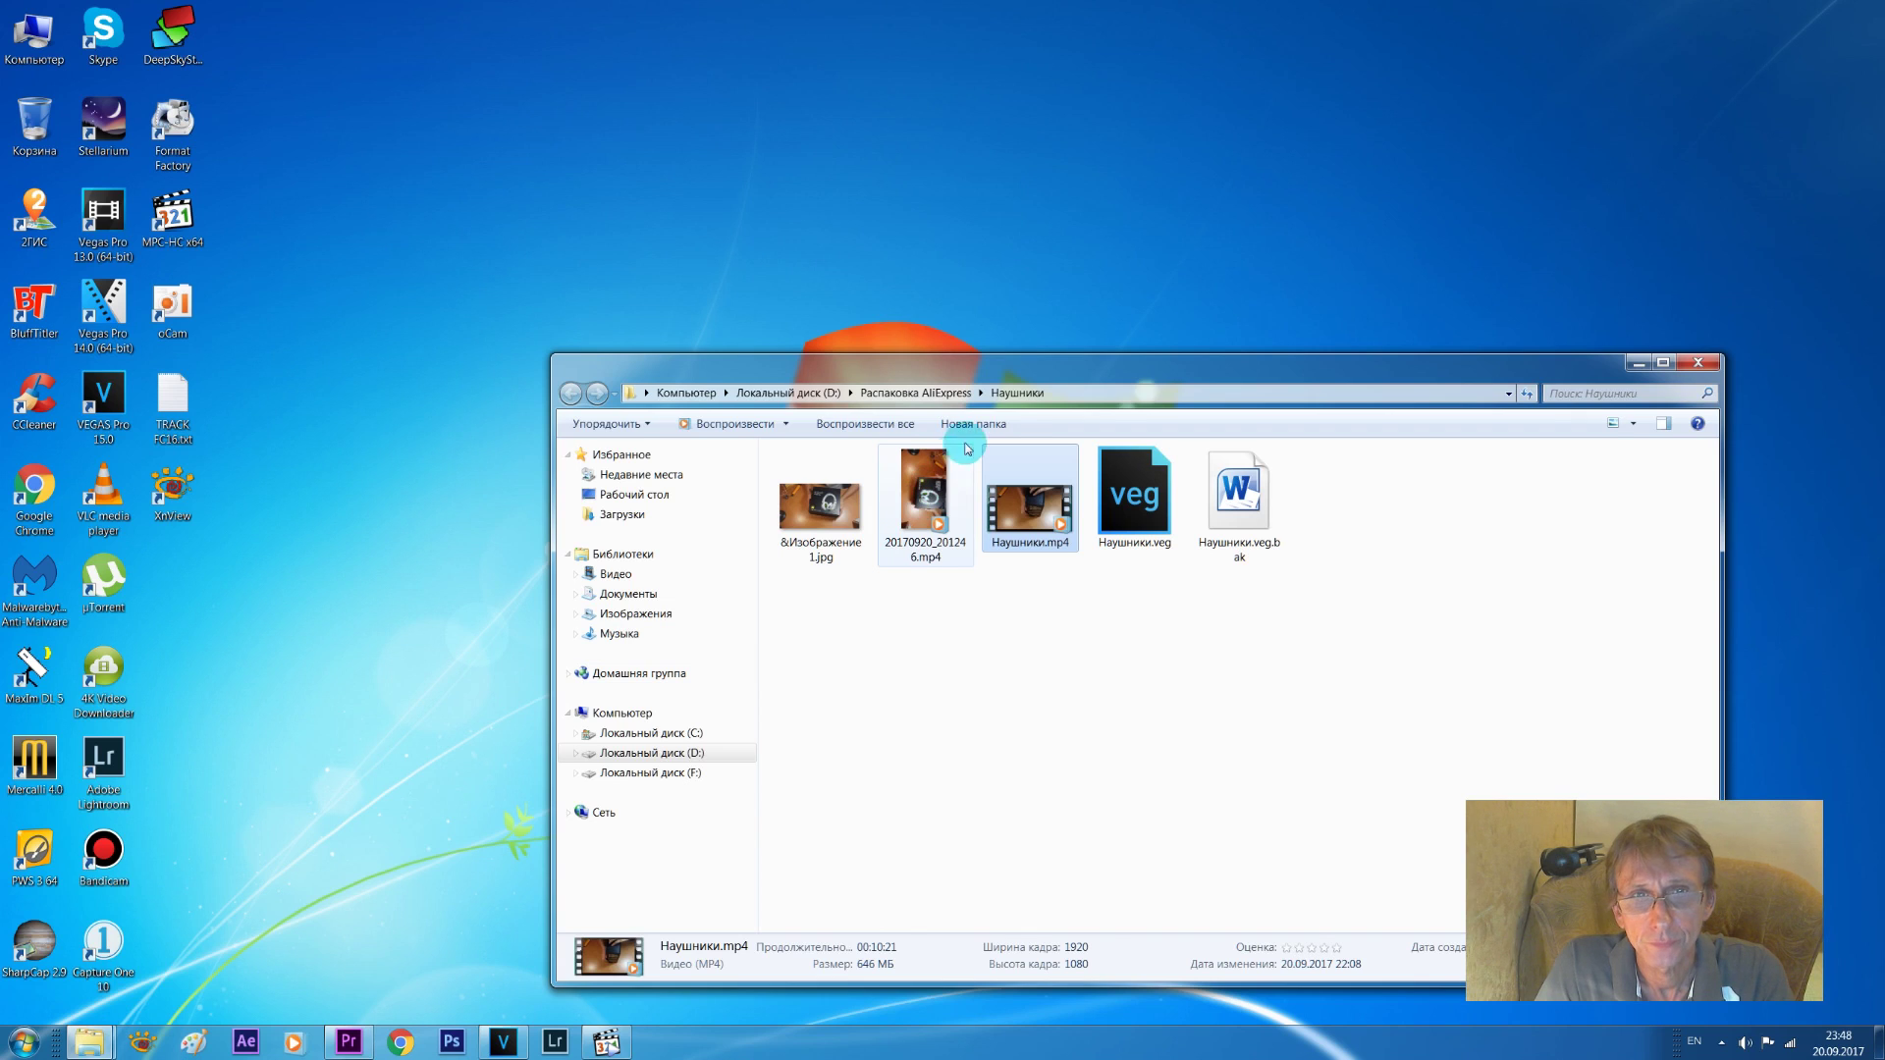
pyautogui.moveTo(977, 365); pyautogui.dragTo(939, 131)
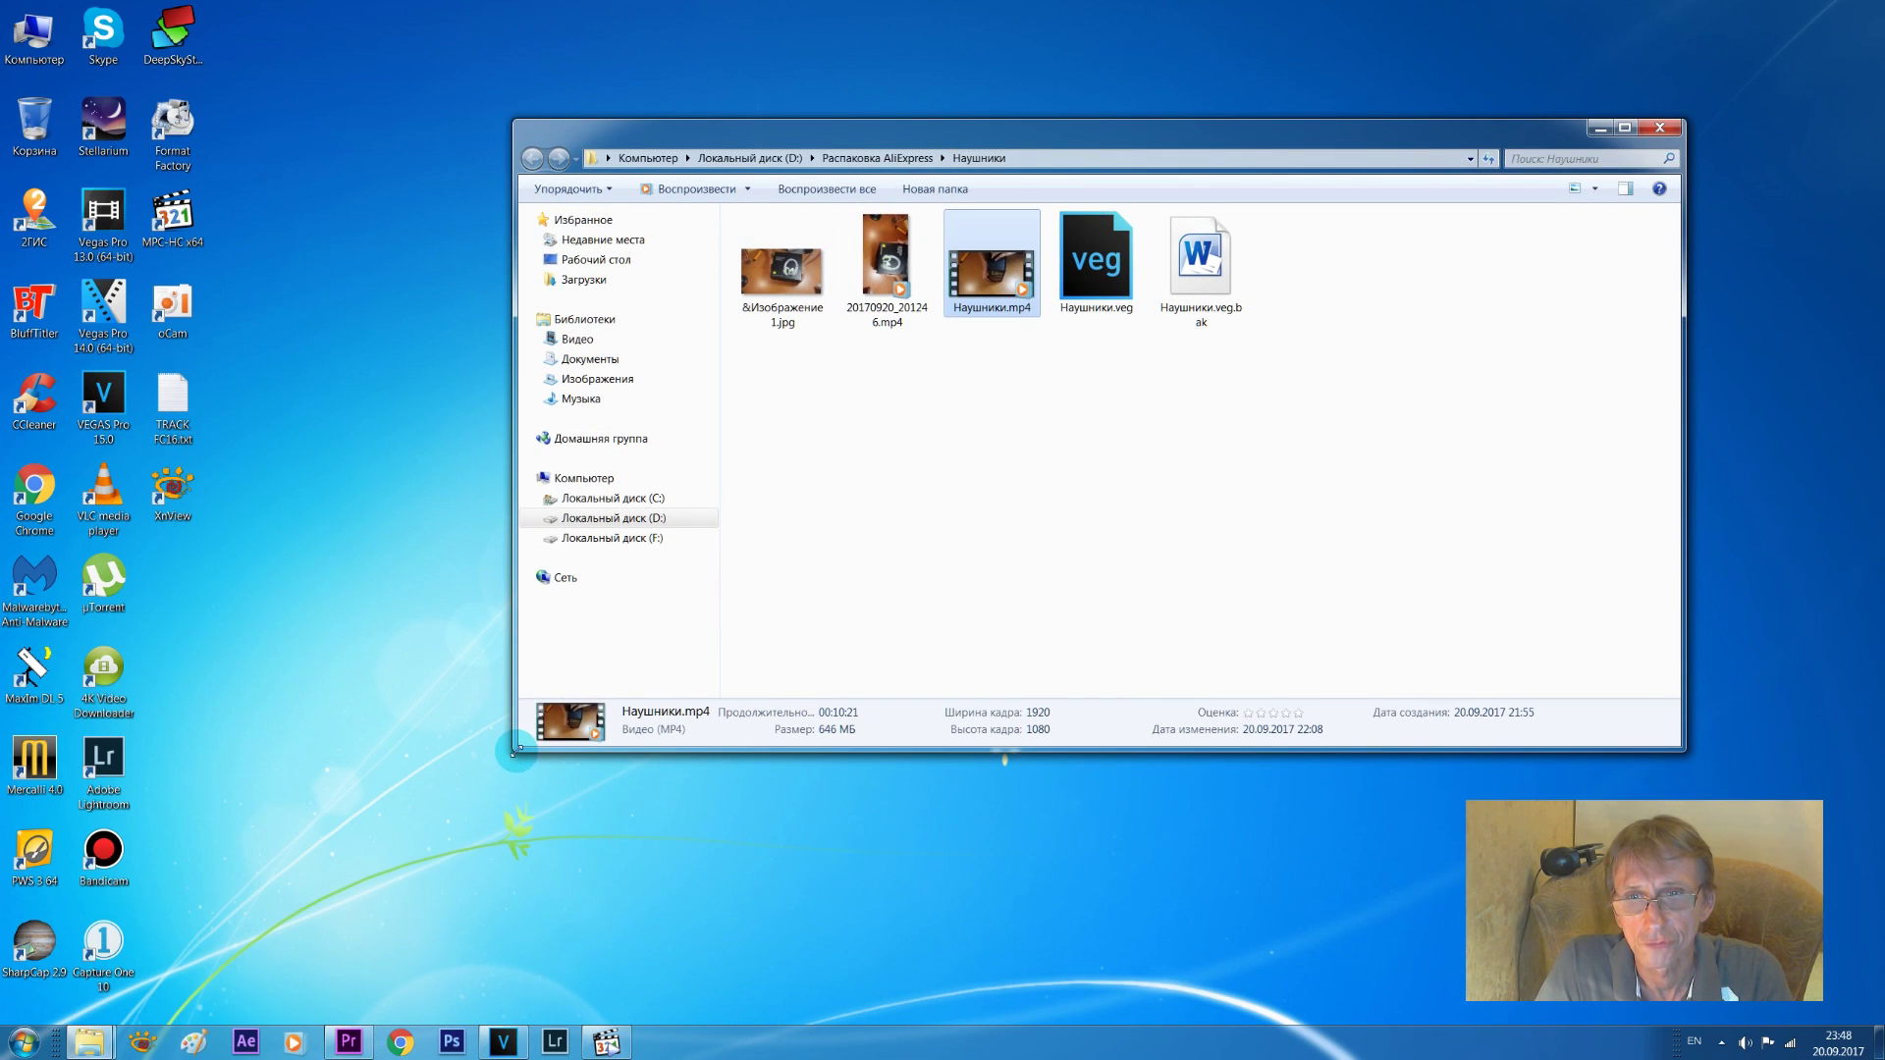
pyautogui.moveTo(513, 752); pyautogui.dragTo(147, 923)
pyautogui.moveTo(812, 120)
pyautogui.mouseDown()
pyautogui.moveTo(812, 3)
pyautogui.moveTo(1089, 196)
pyautogui.mouseUp()
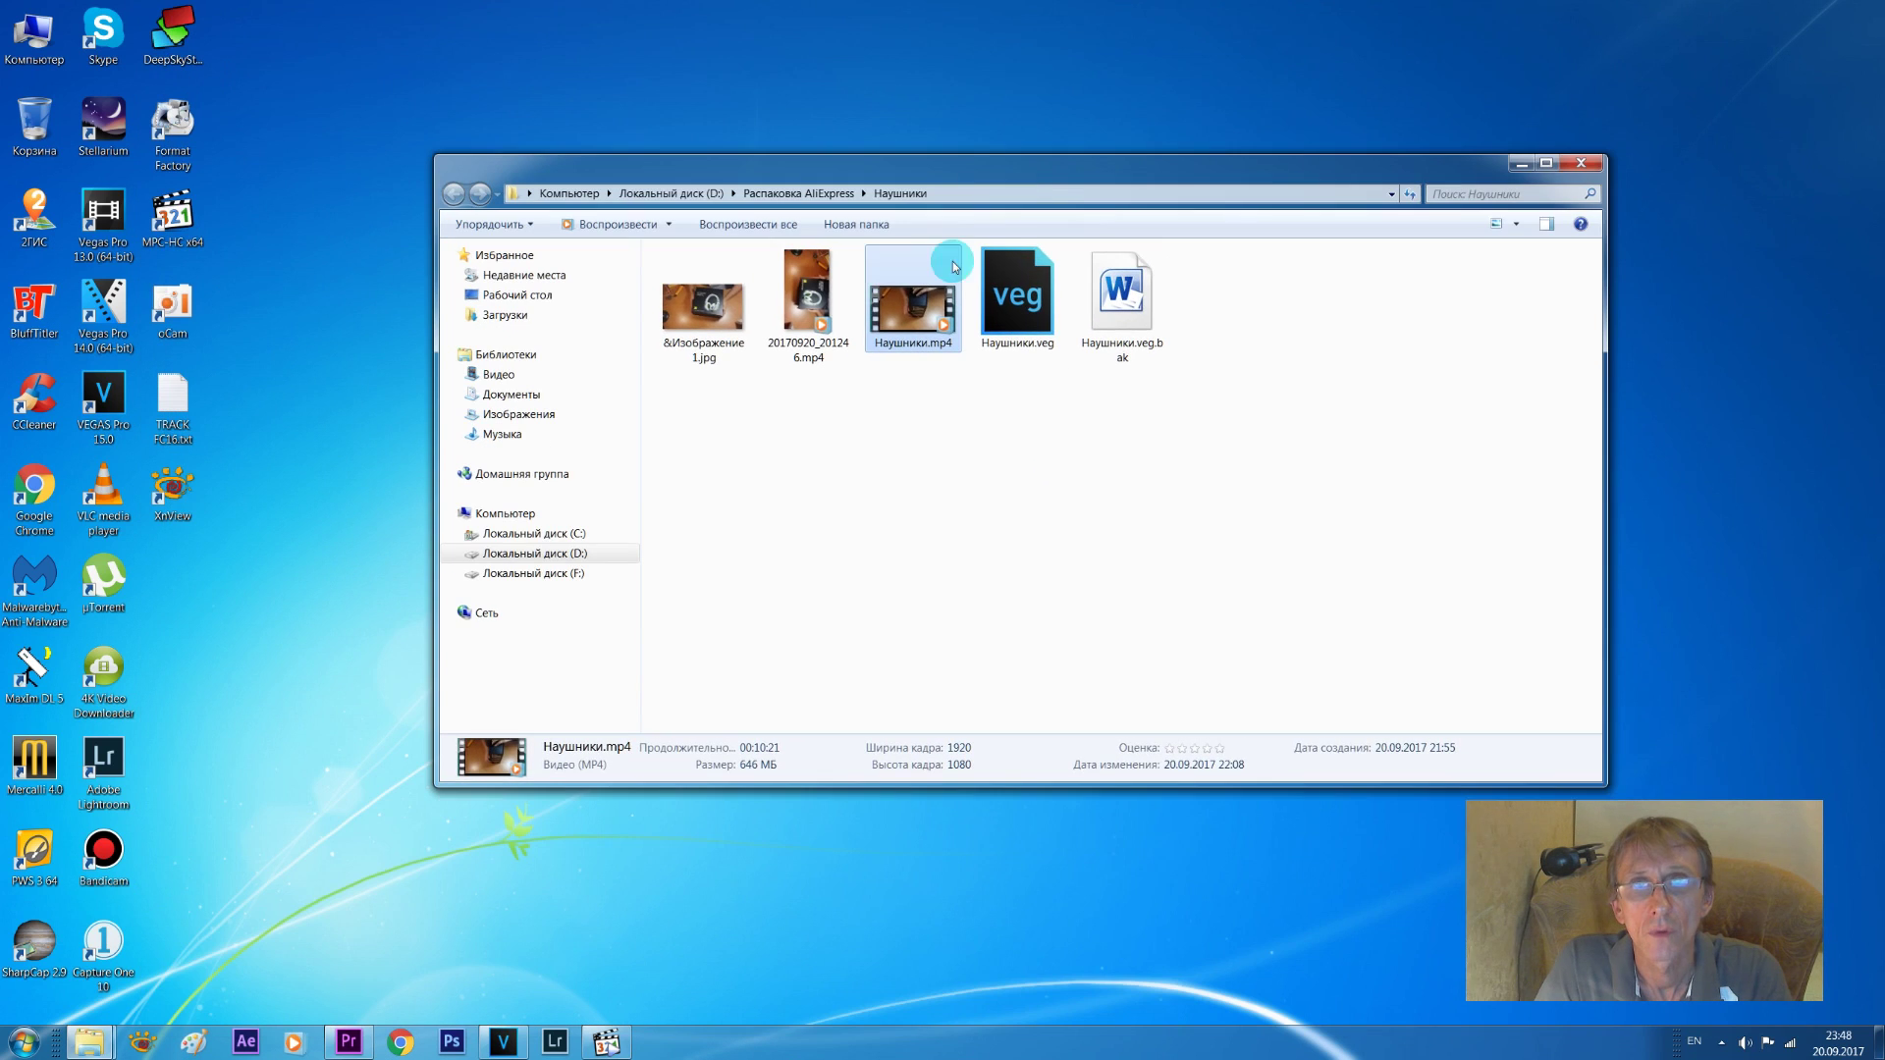
pyautogui.click(785, 330)
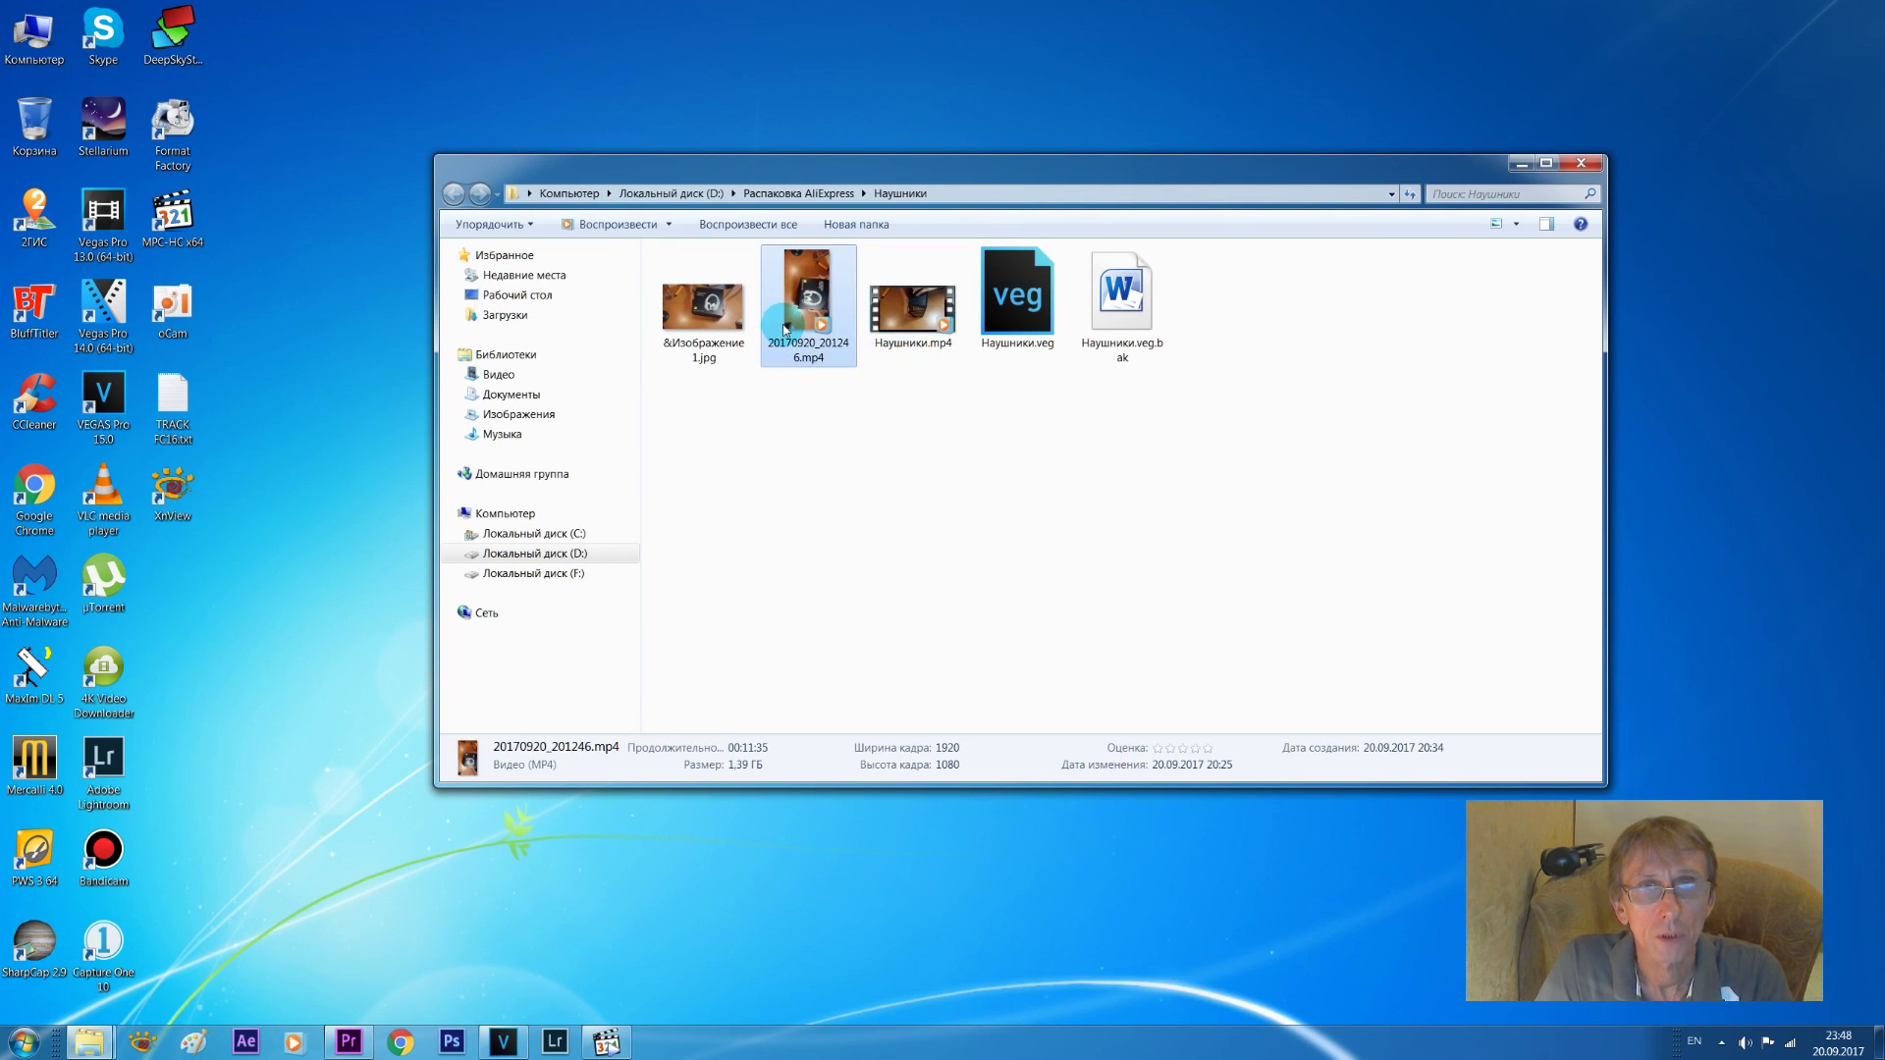
pyautogui.doubleClick(785, 330)
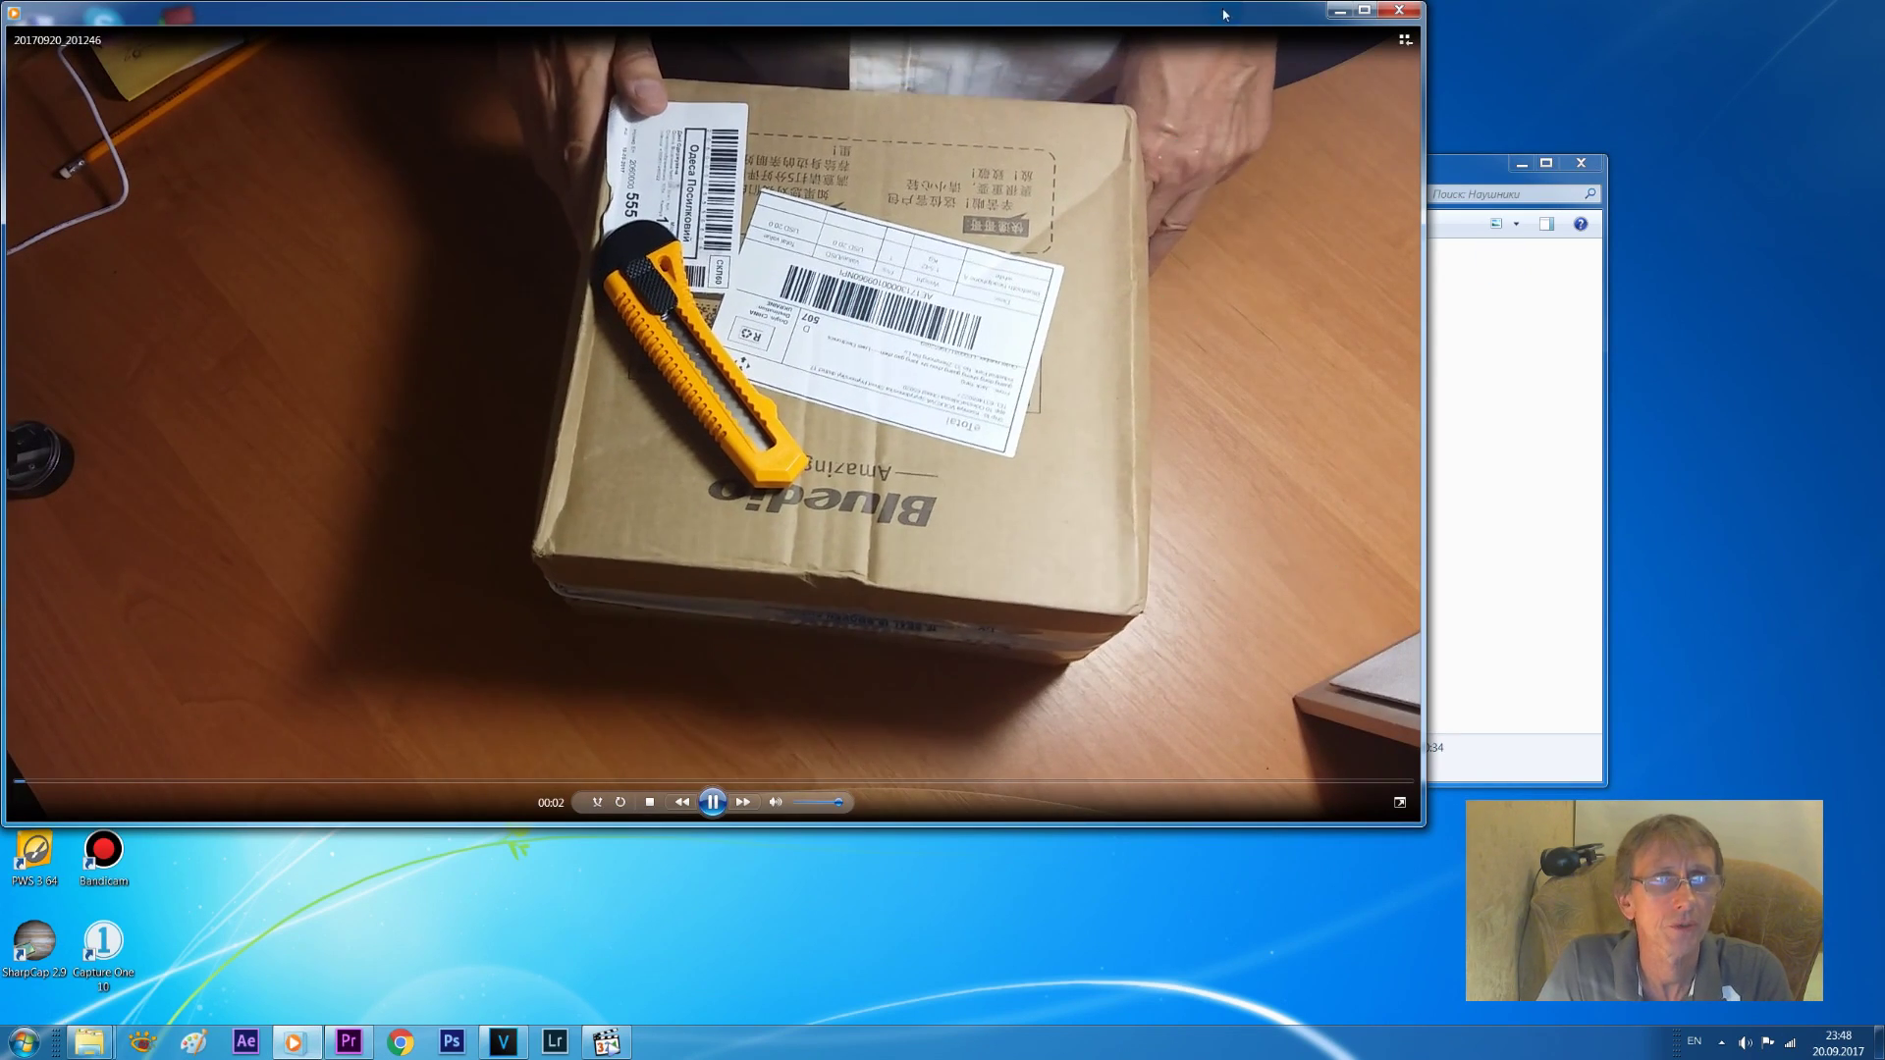
# - Close Windows Media Player with Alt+F4 to return to the Наушники folder
pyautogui.hotkey('alt', 'F4')
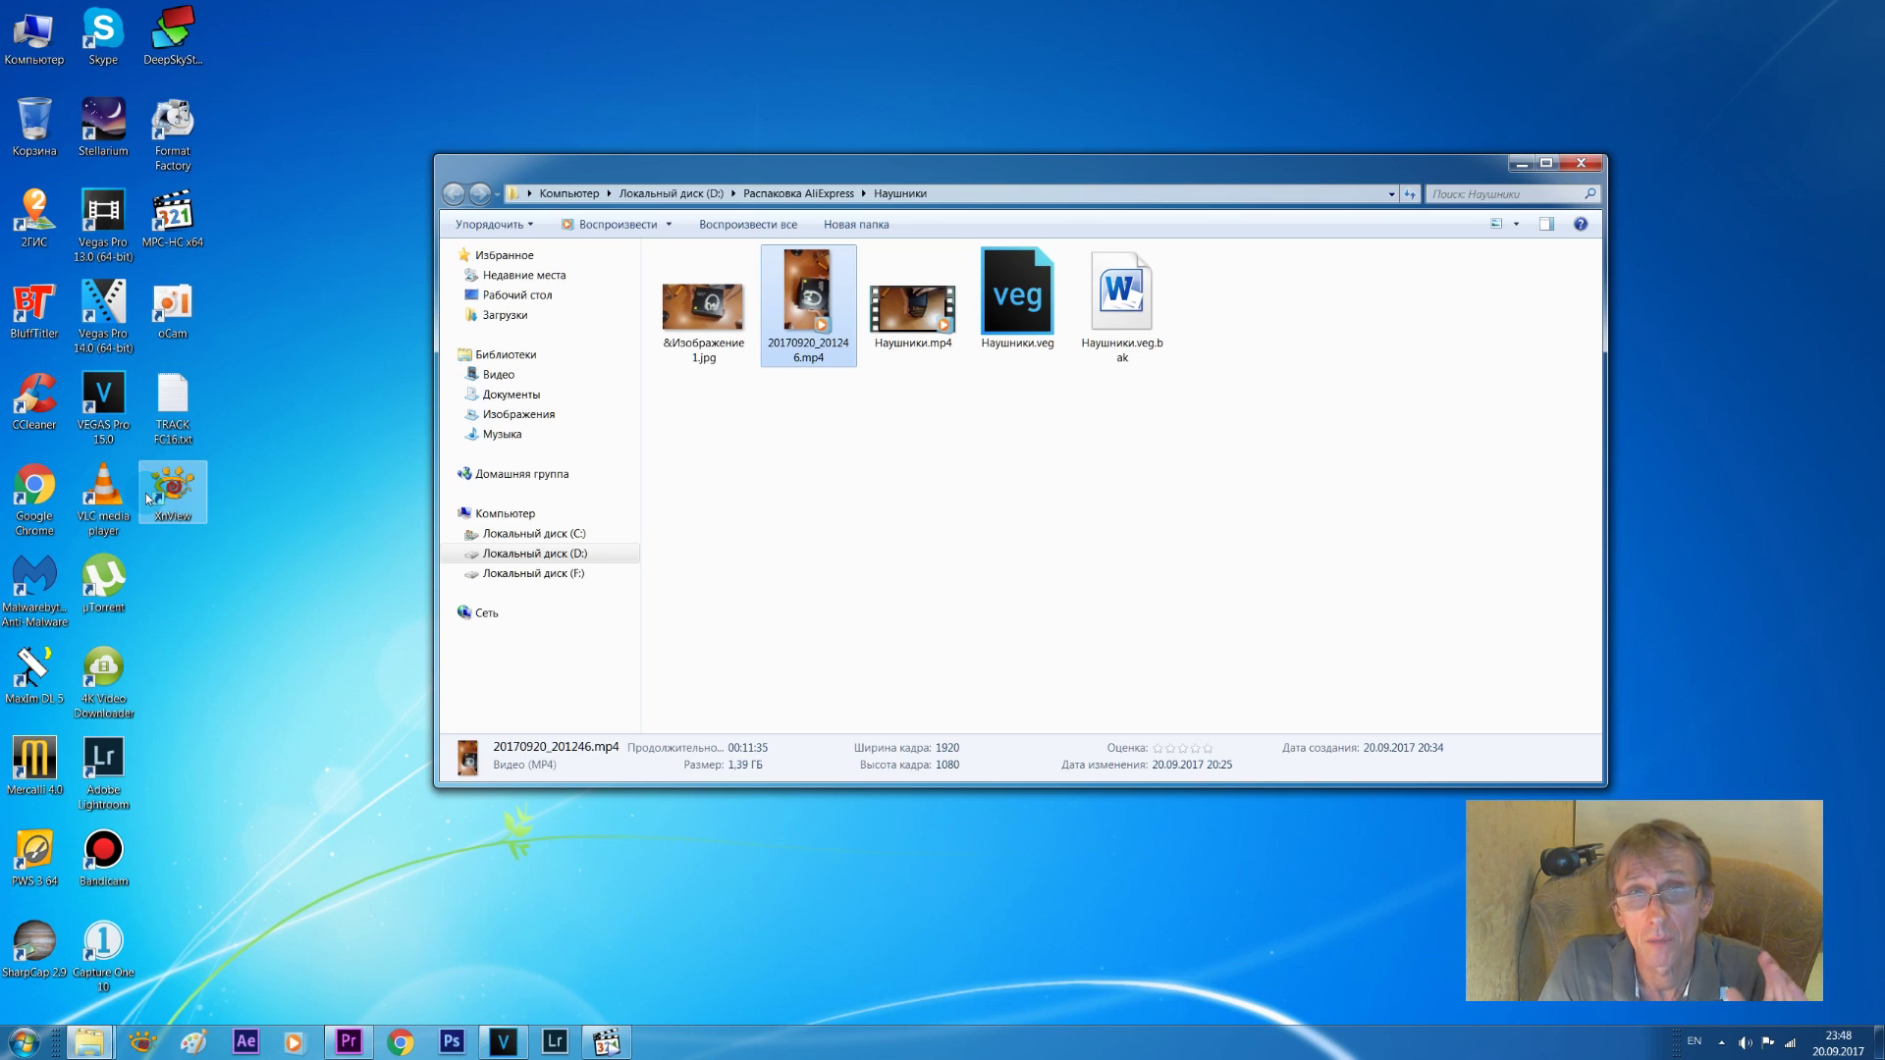
# - Launch VEGAS Pro 15.0 from the taskbar to get an empty untitled project
pyautogui.click(425, 450)
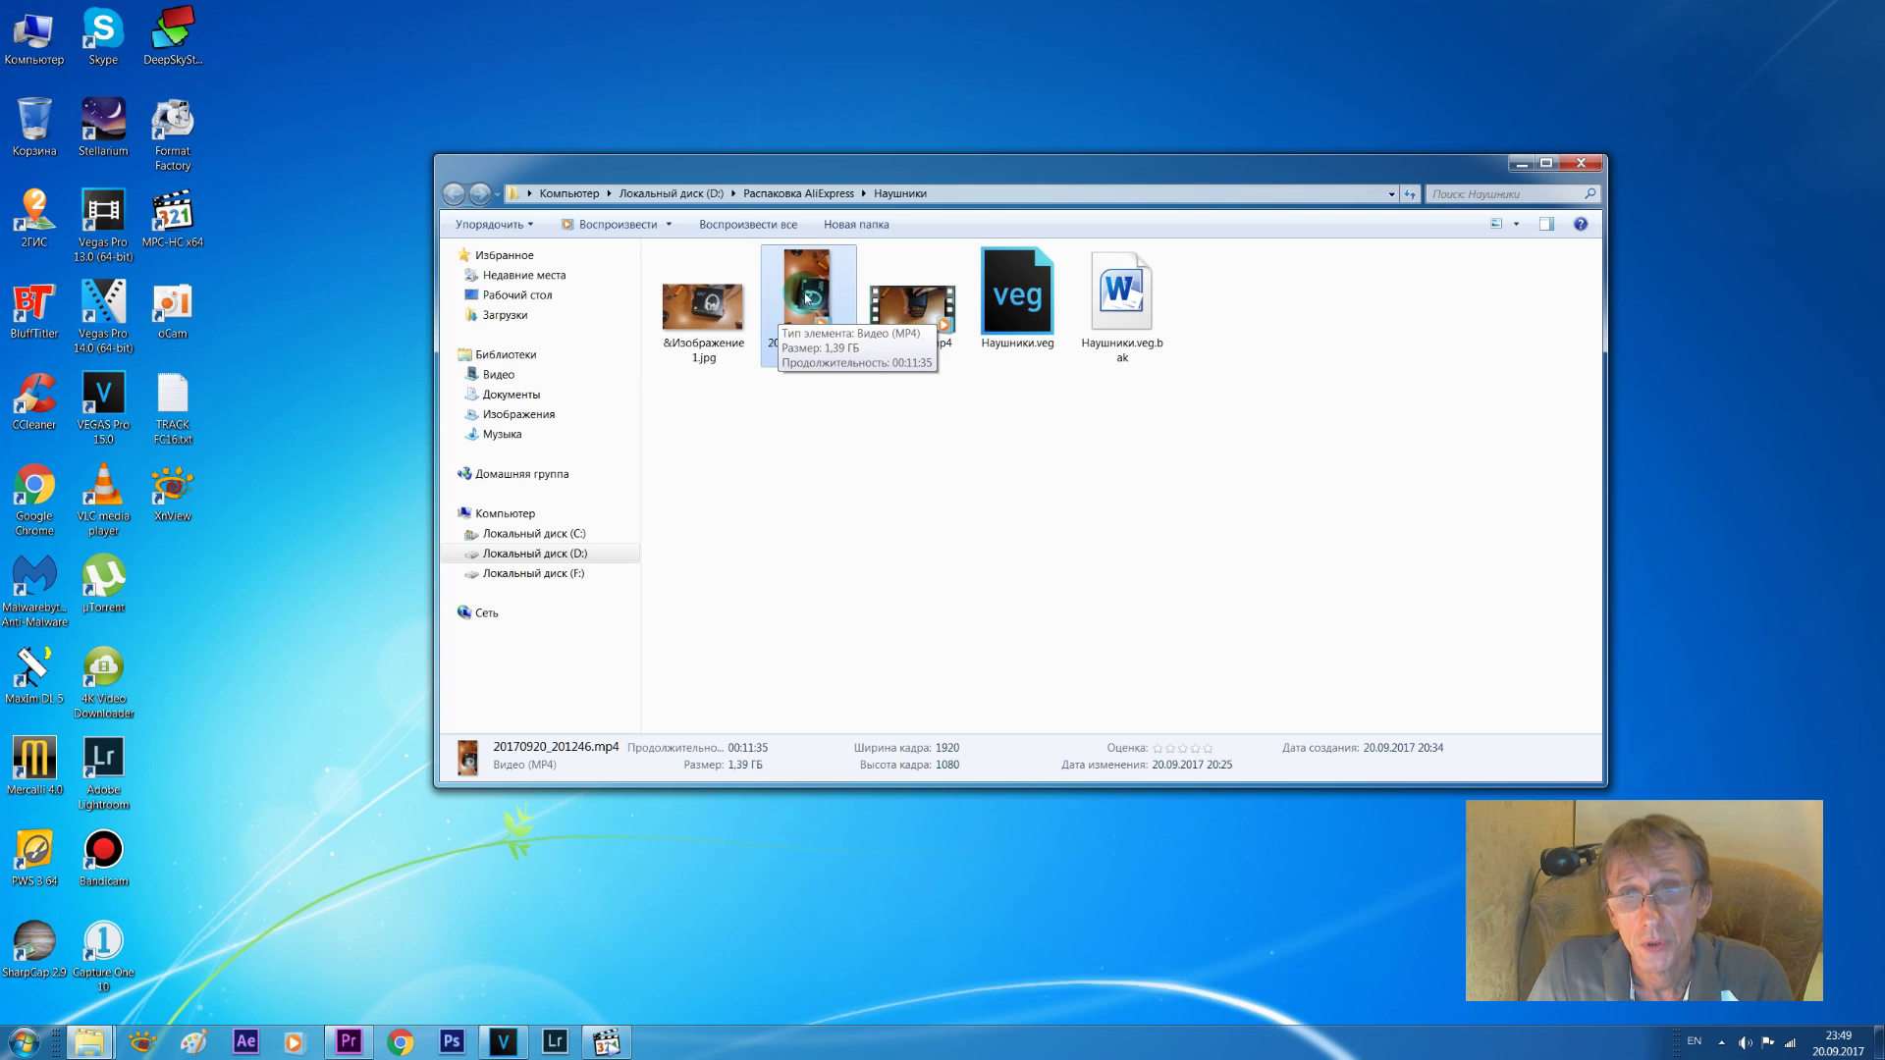
pyautogui.click(502, 1040)
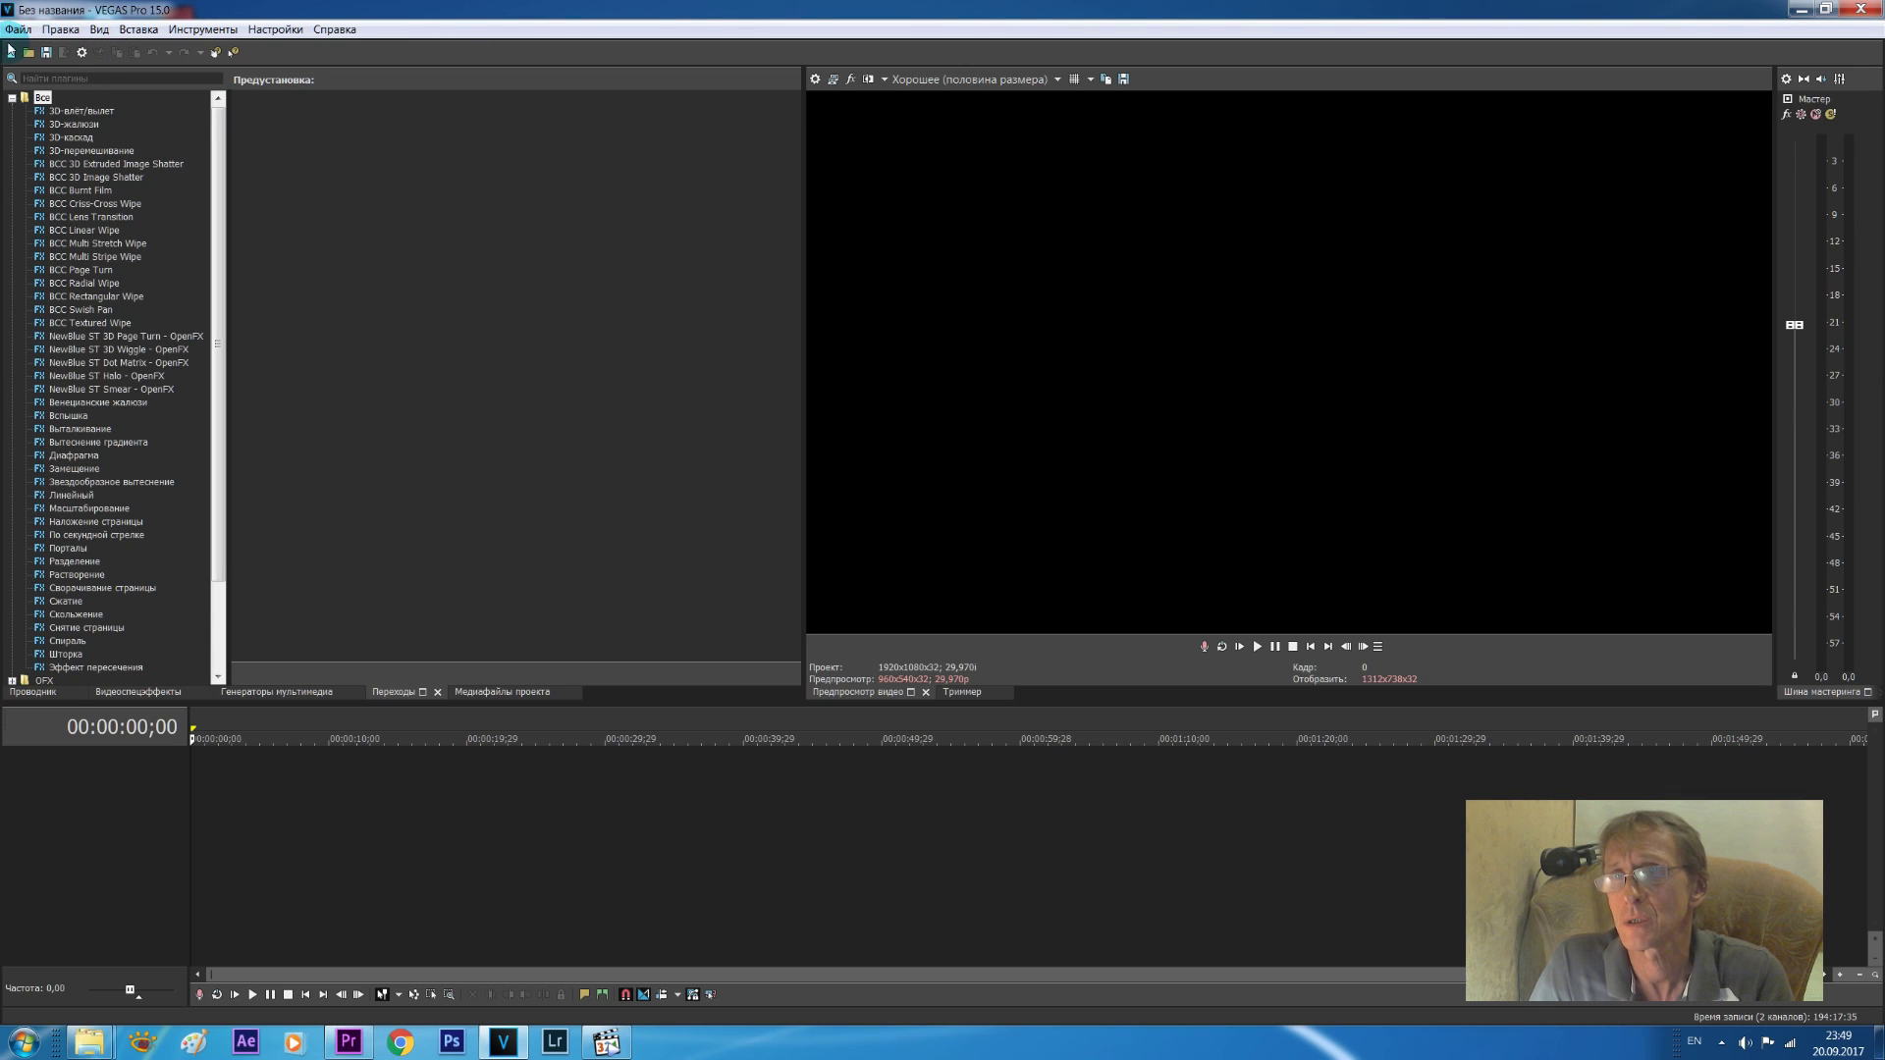
# - Drag 20170920_201246.mp4 from the Наушники folder onto the VEGAS timeline
pyautogui.moveTo(88, 1041)
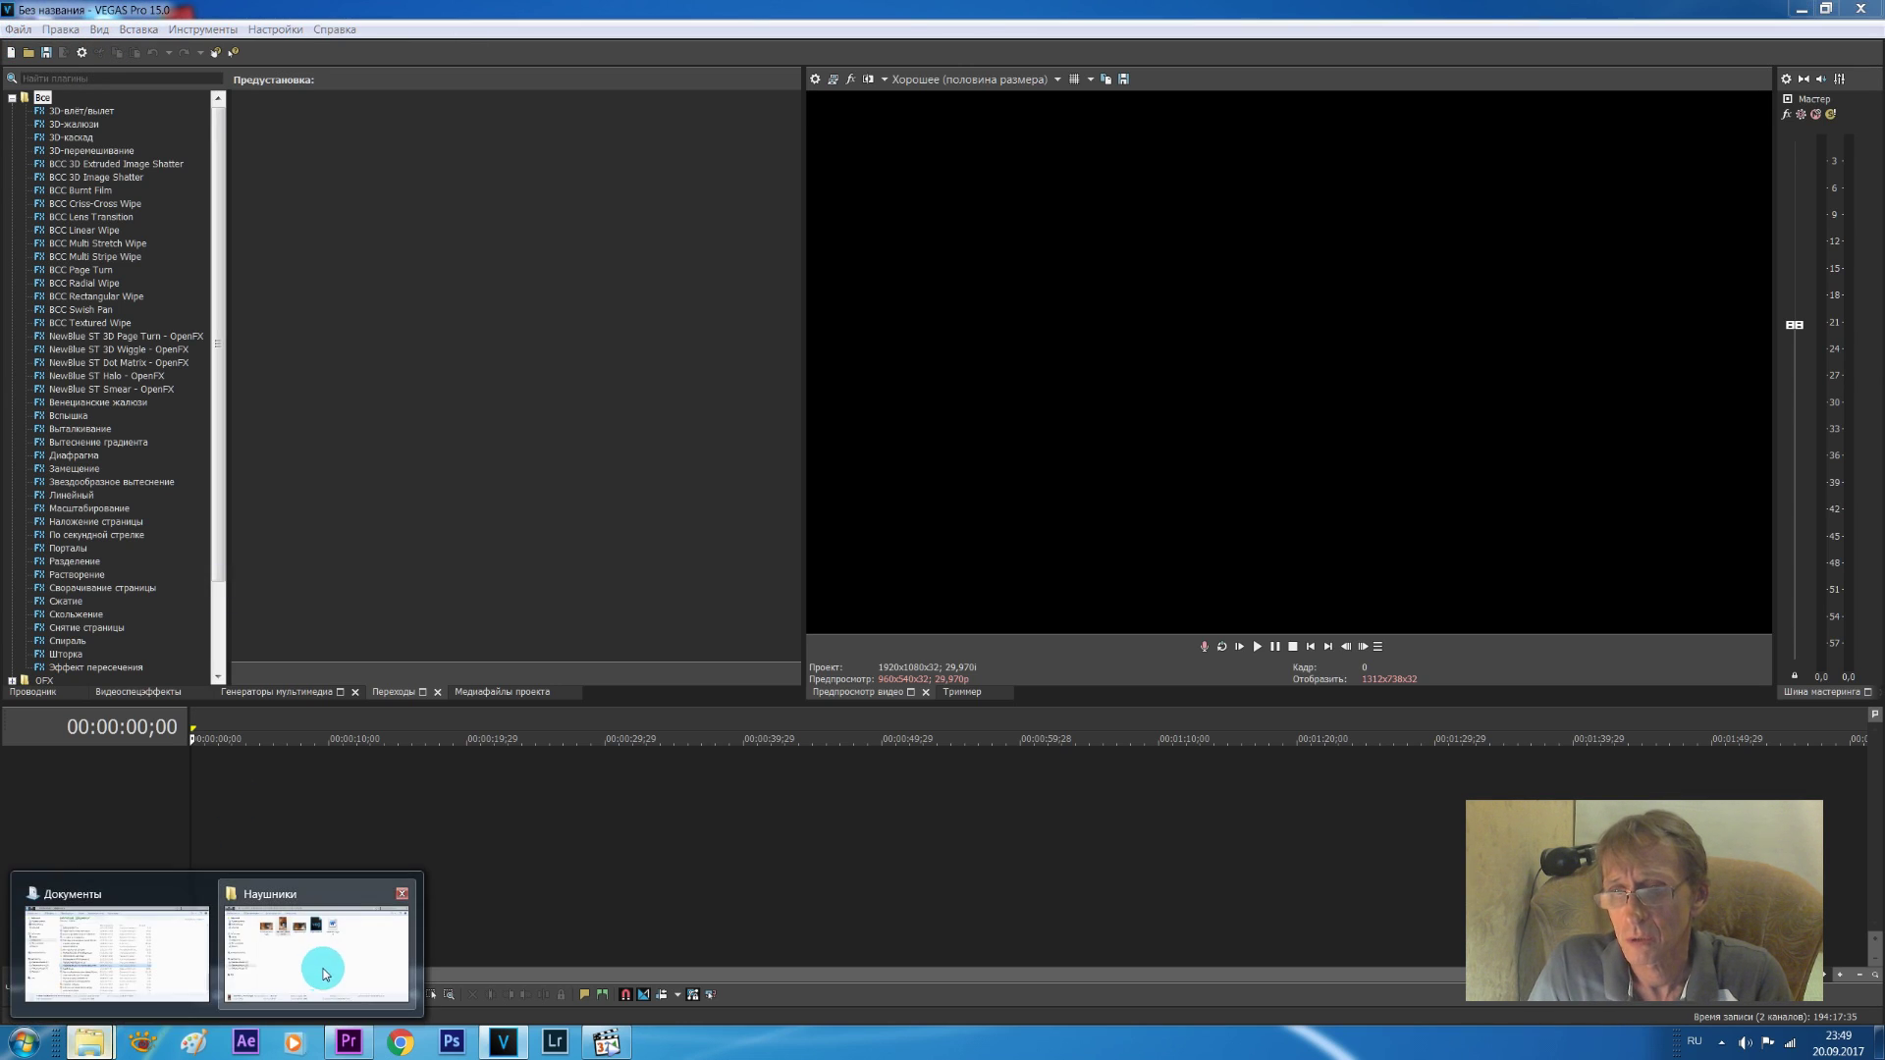
pyautogui.click(304, 967)
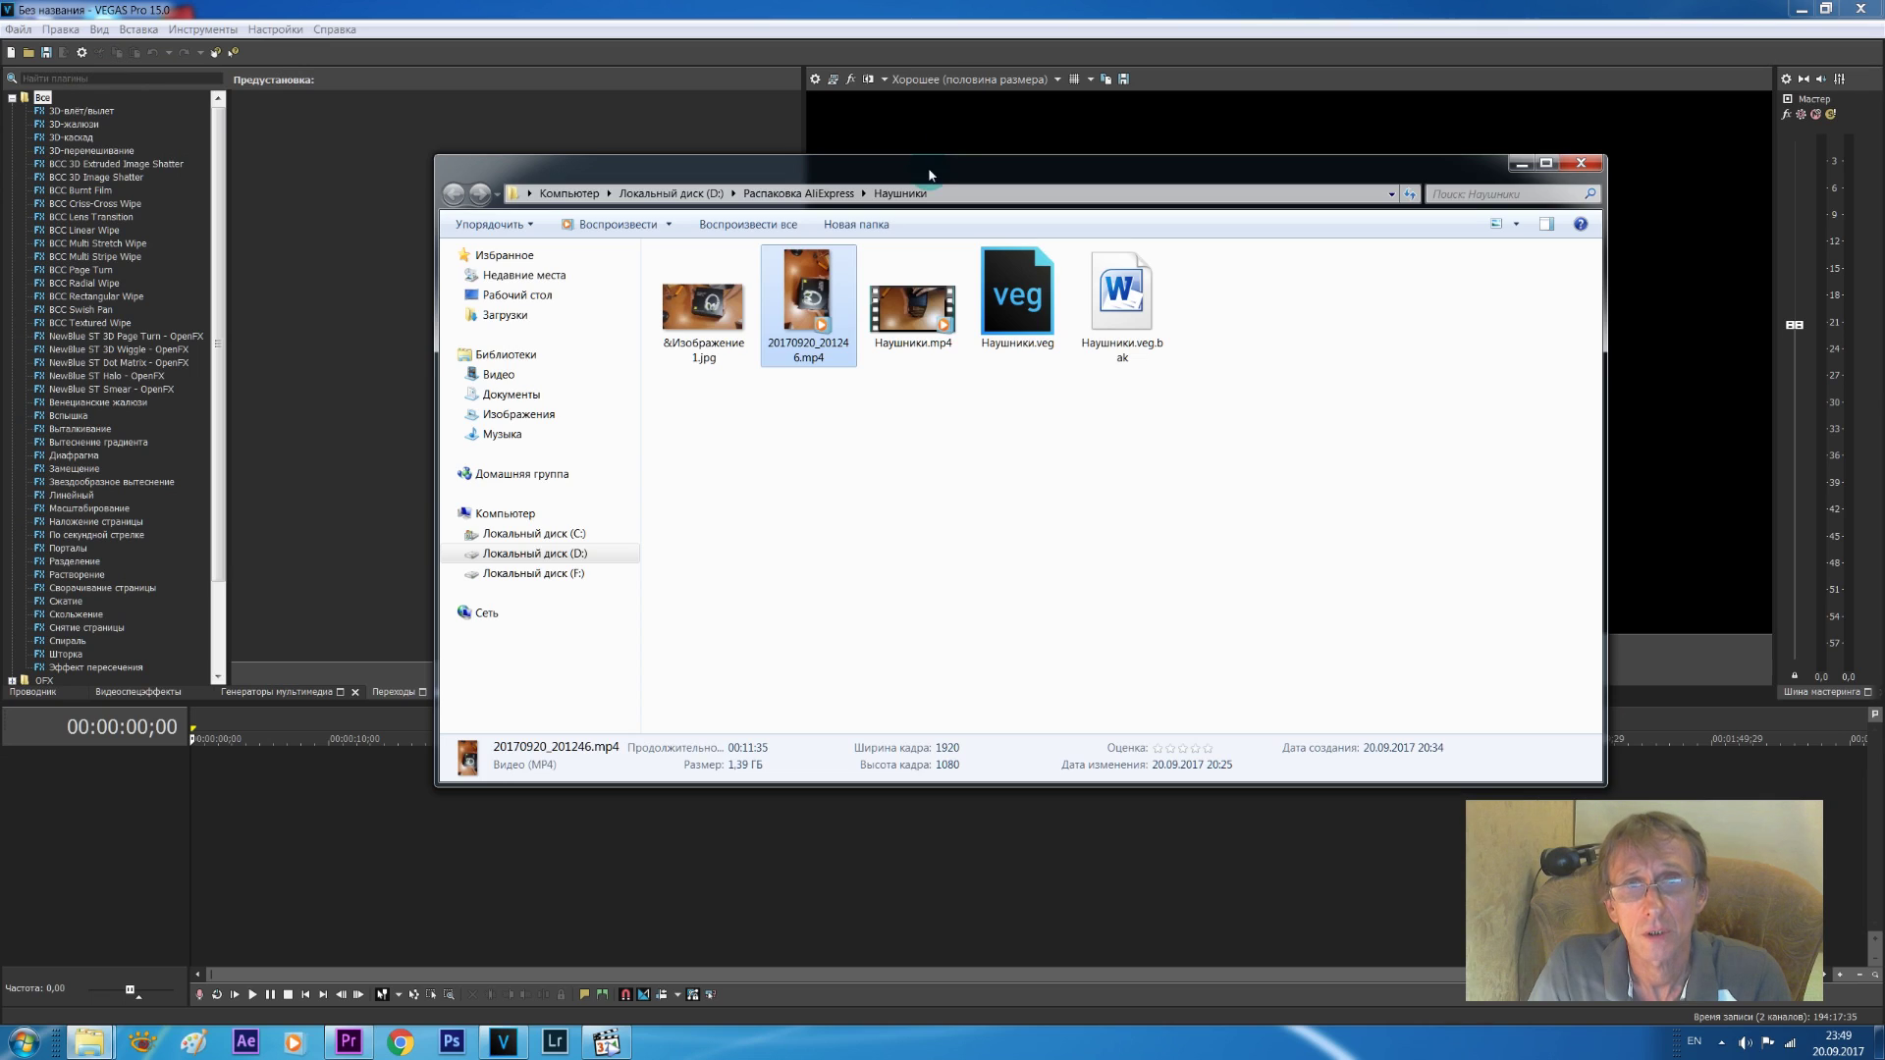
pyautogui.moveTo(929, 175); pyautogui.dragTo(1351, 189)
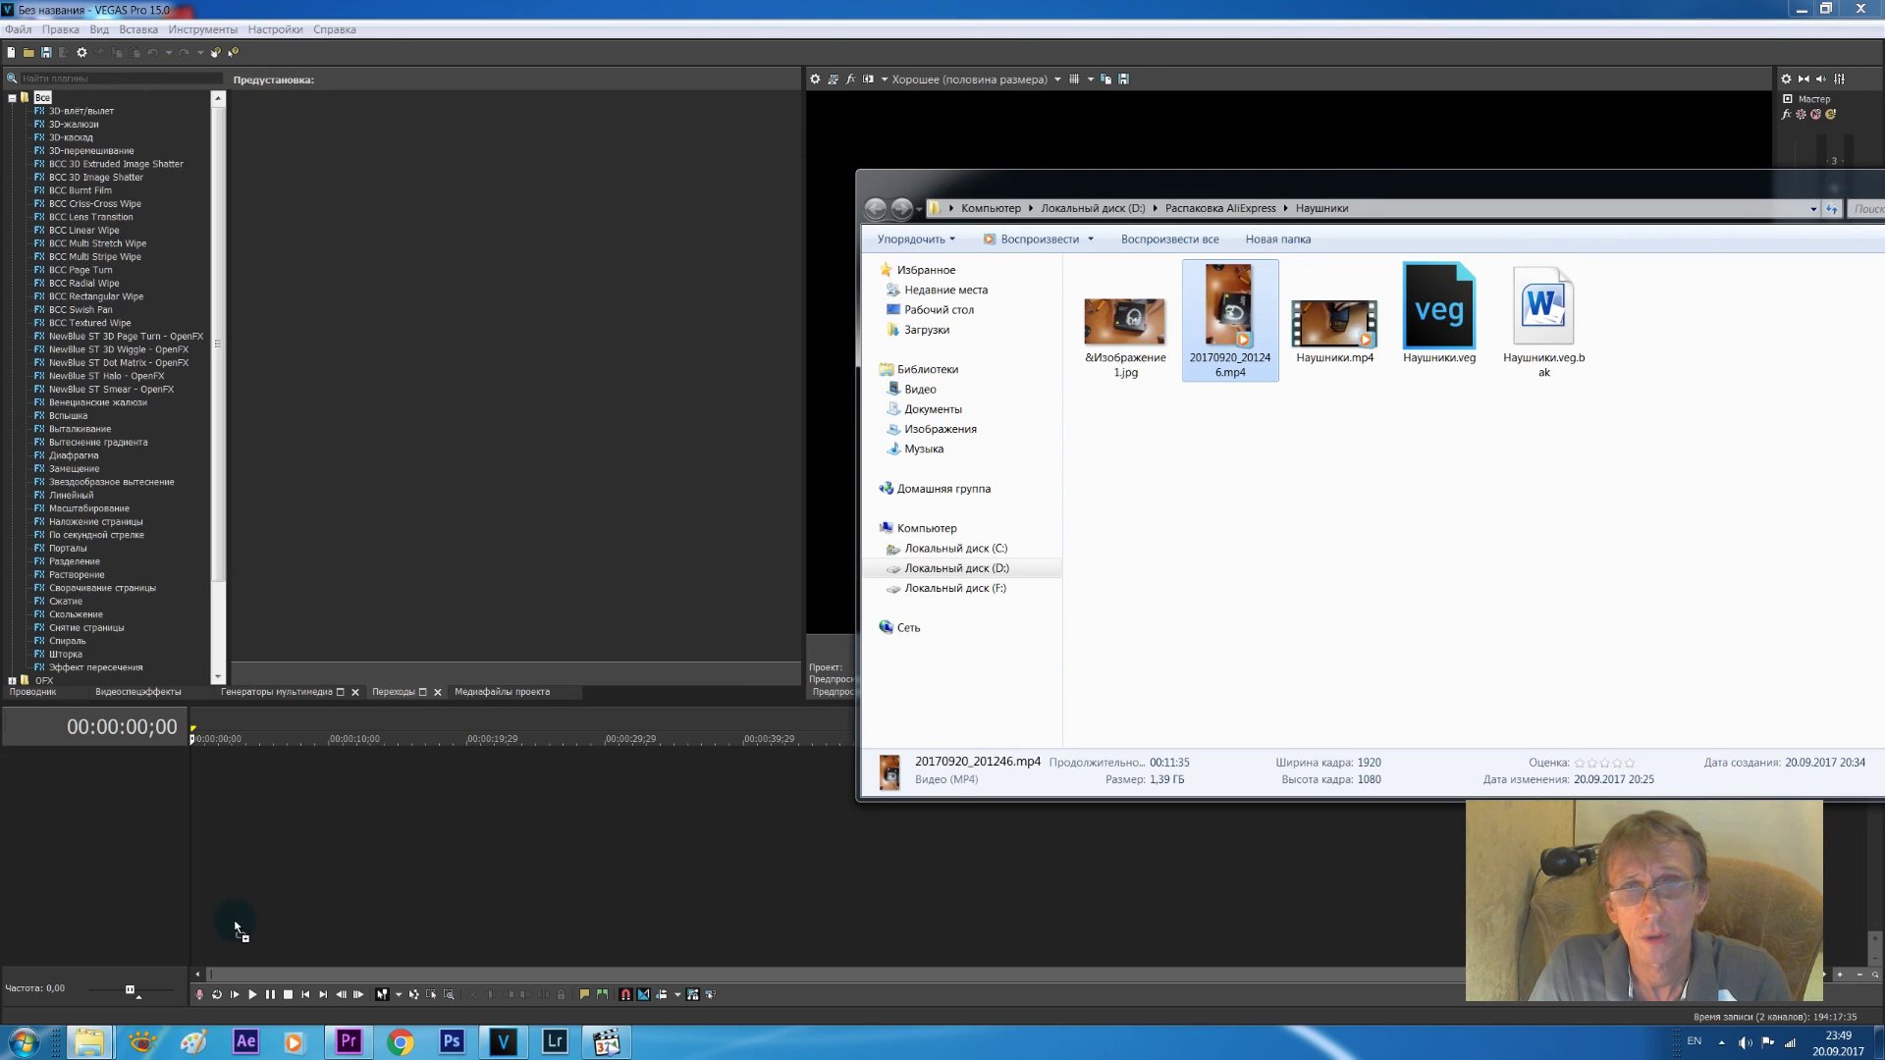
pyautogui.moveTo(1236, 309); pyautogui.dragTo(191, 854)
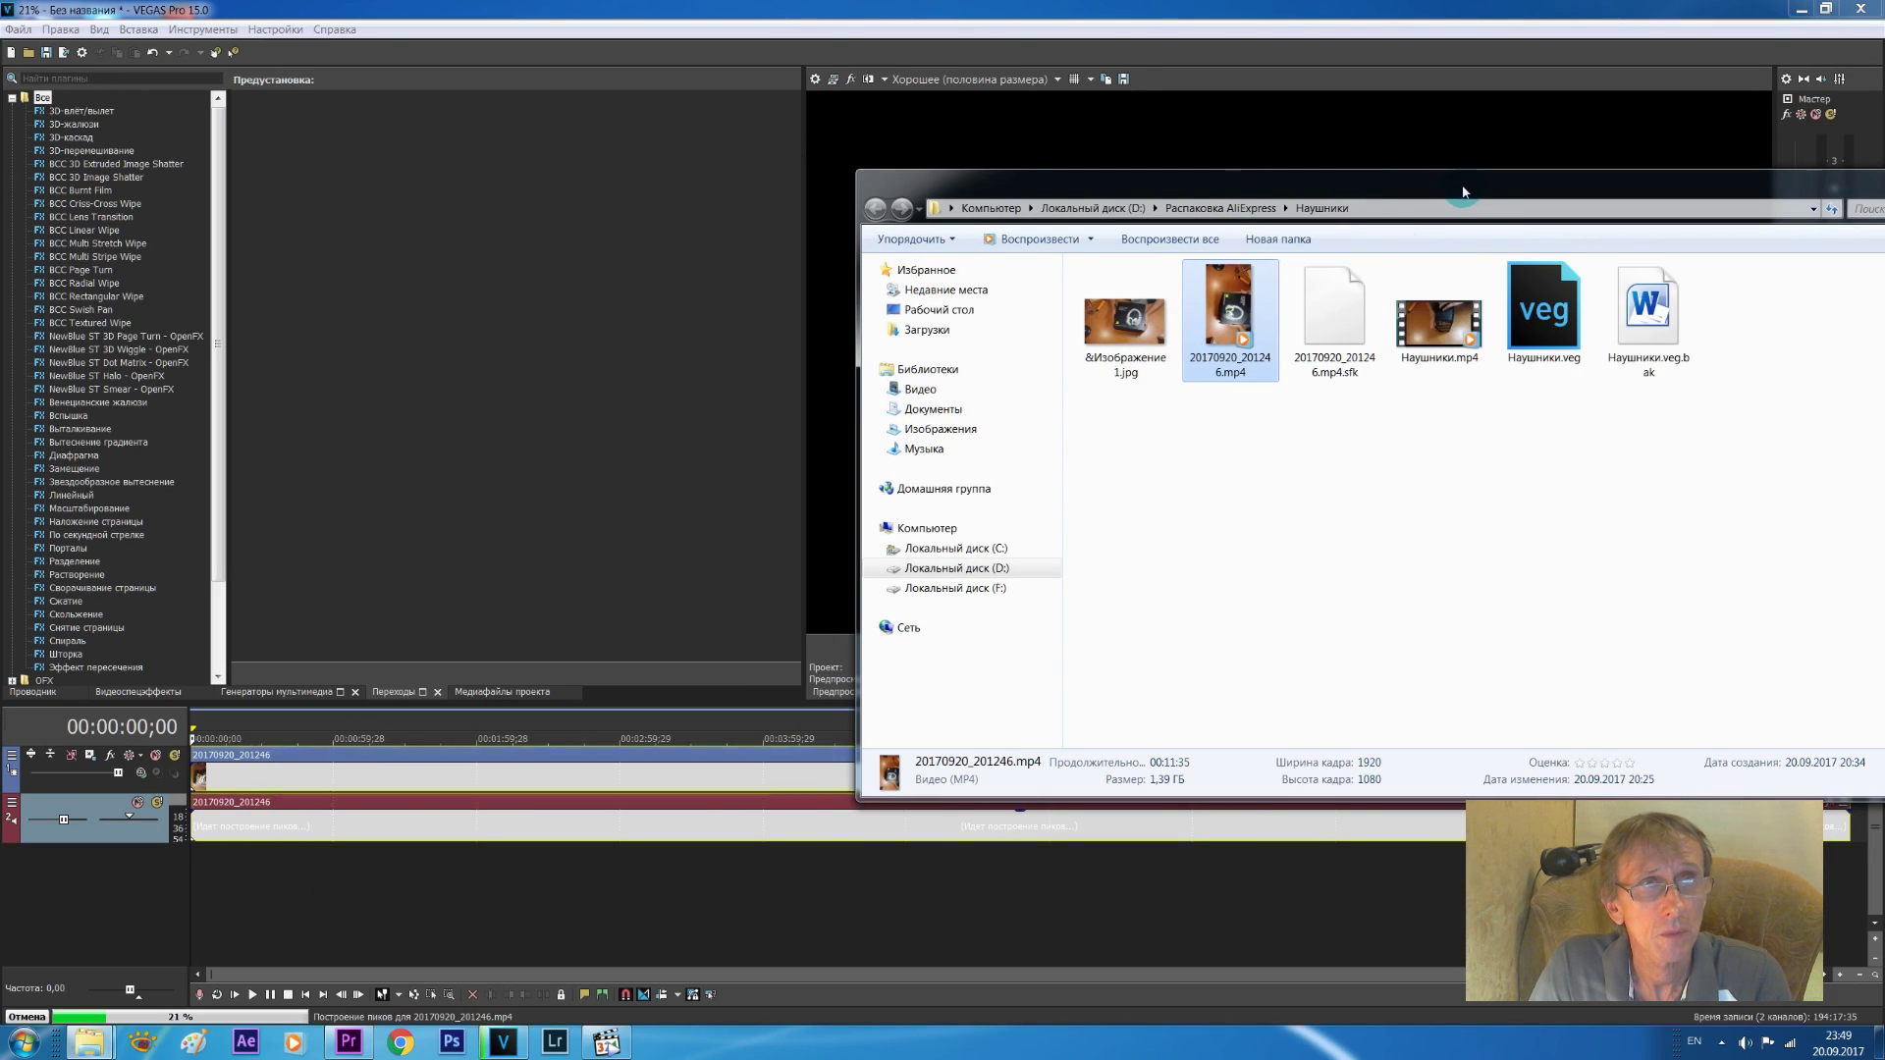
pyautogui.moveTo(1466, 182); pyautogui.dragTo(1045, 172)
# - Minimize the Наушники folder window and VEGAS Pro to reveal the desktop
pyautogui.click(1504, 196)
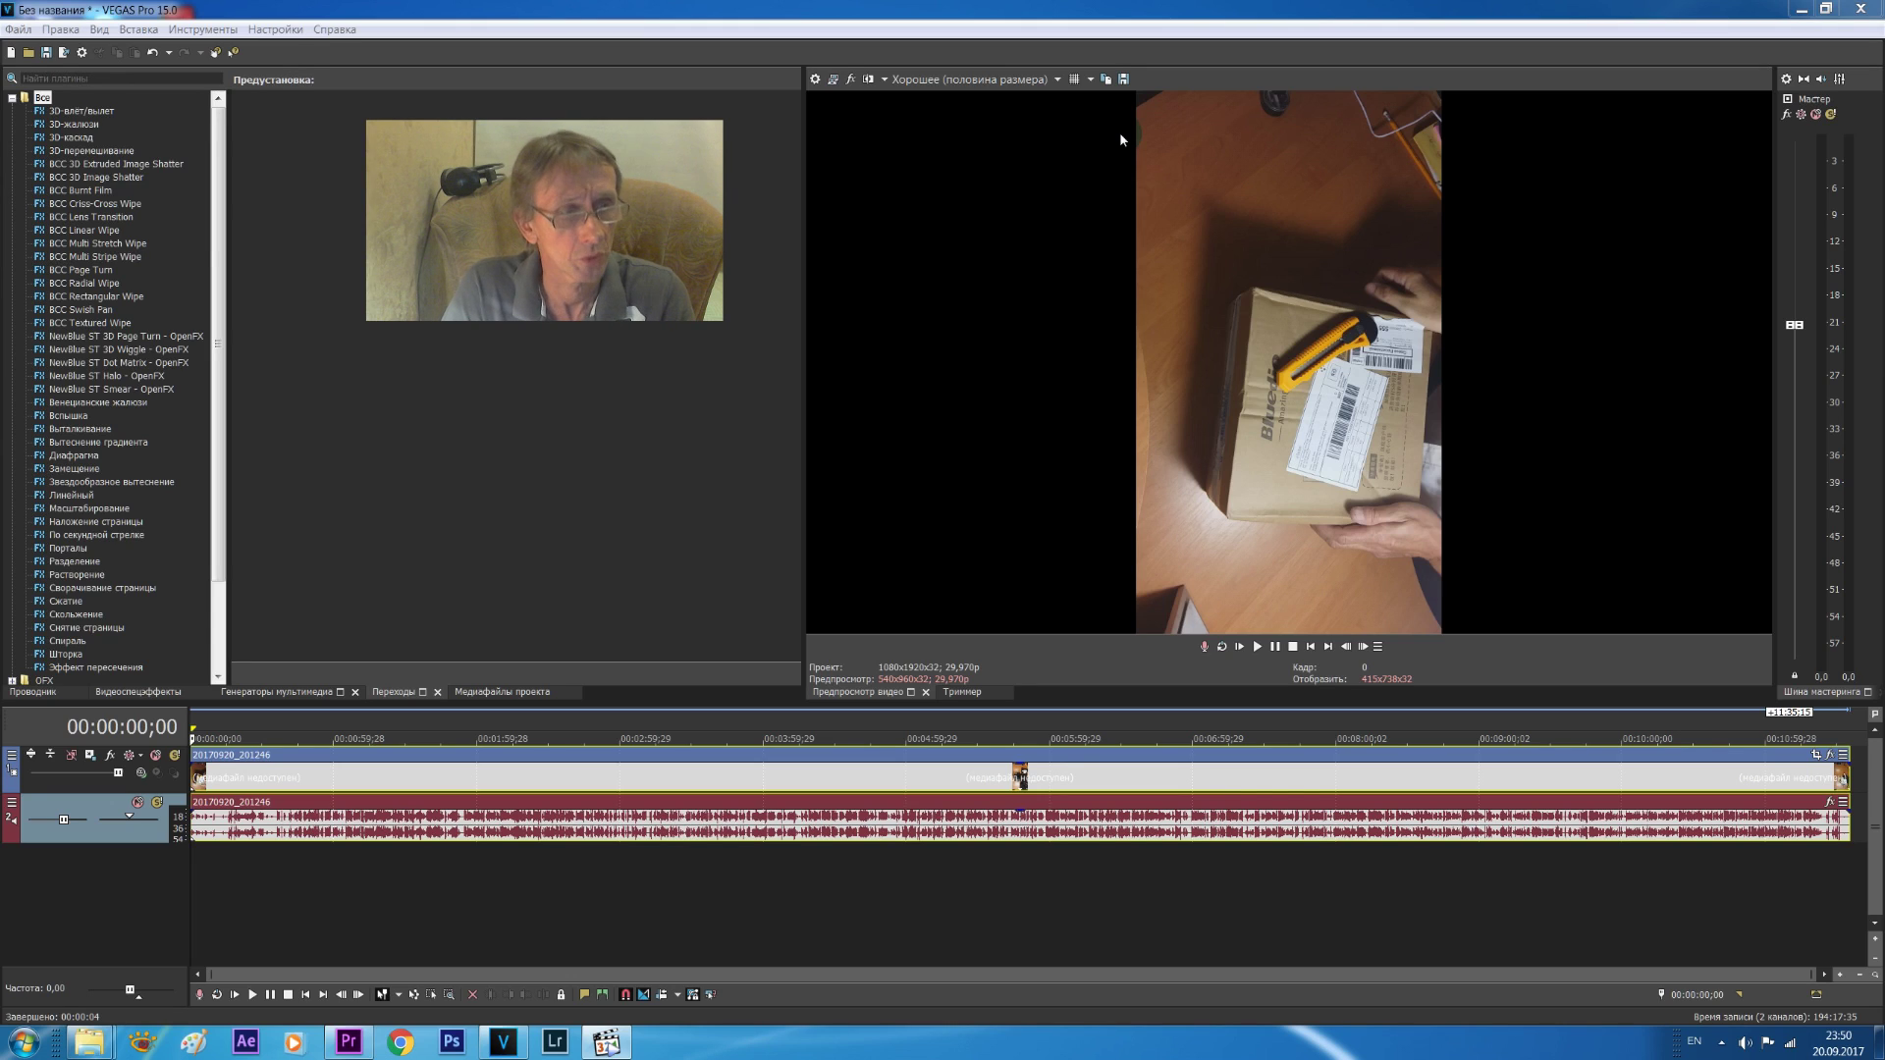
pyautogui.click(1104, 33)
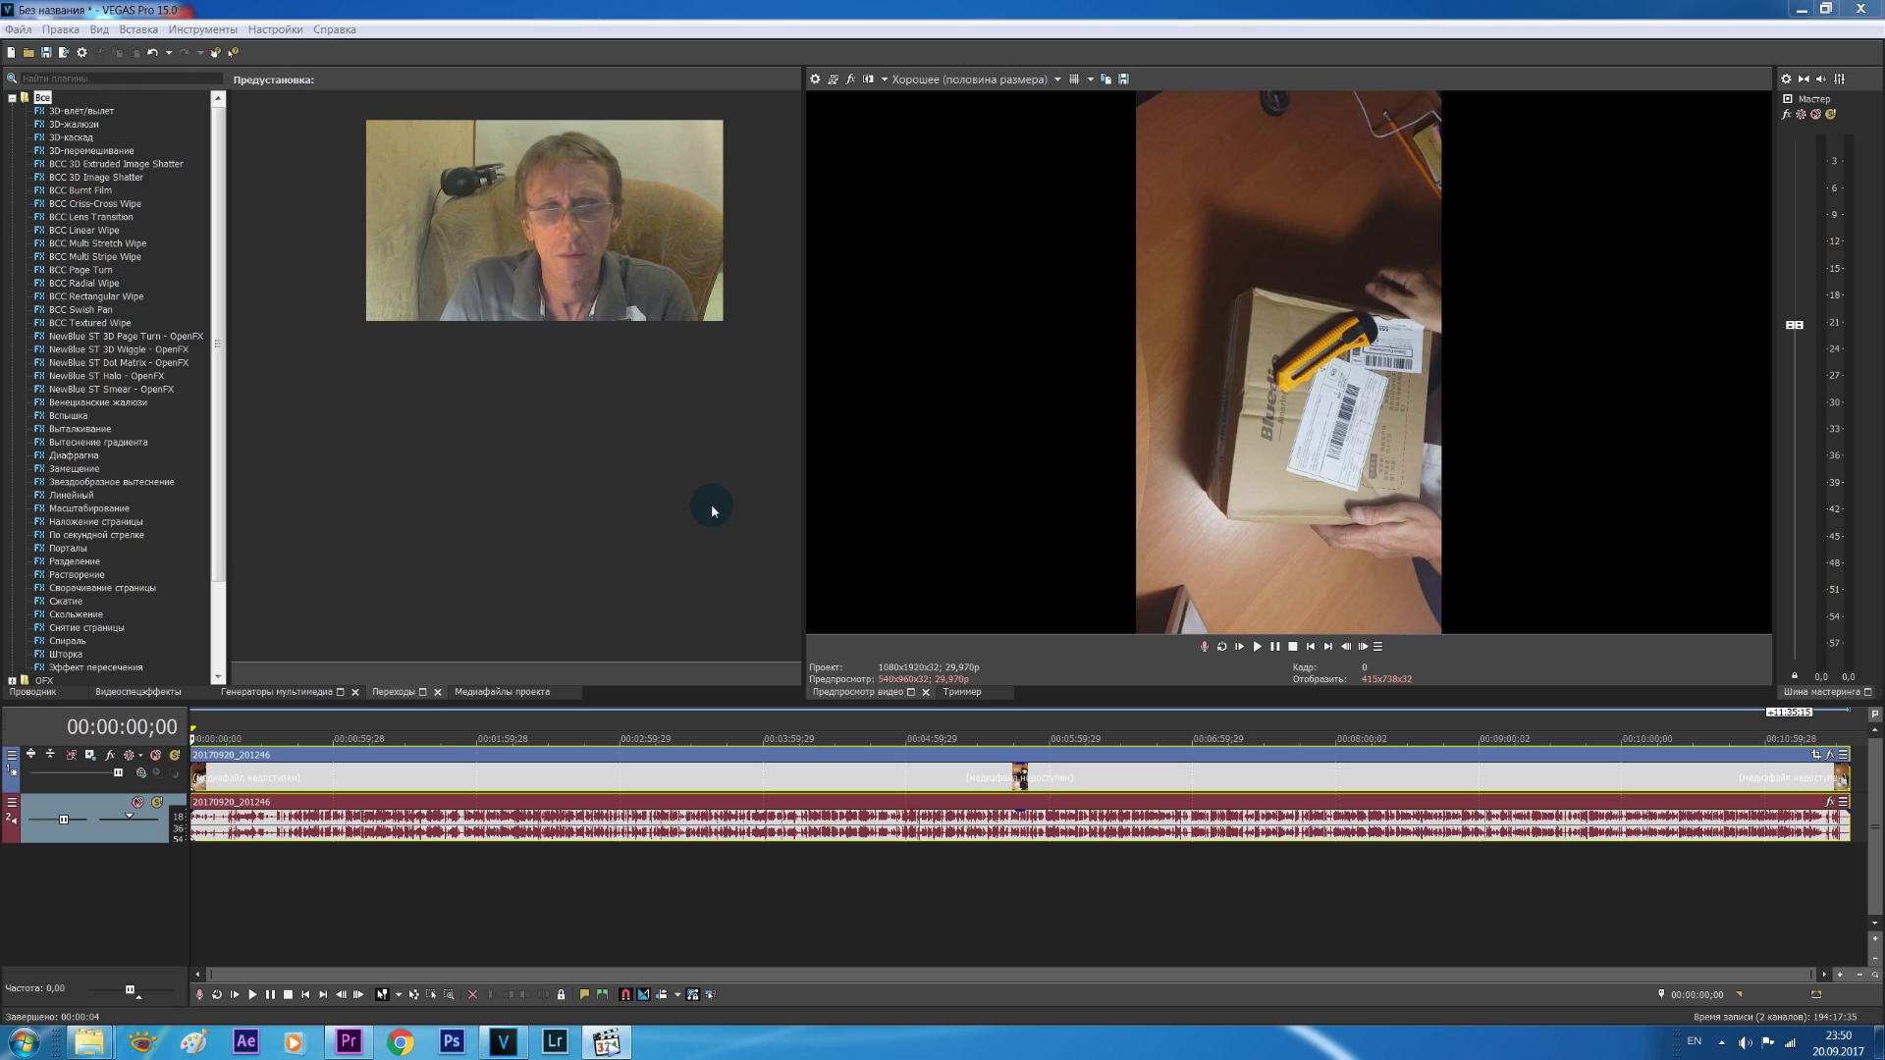
pyautogui.click(1791, 9)
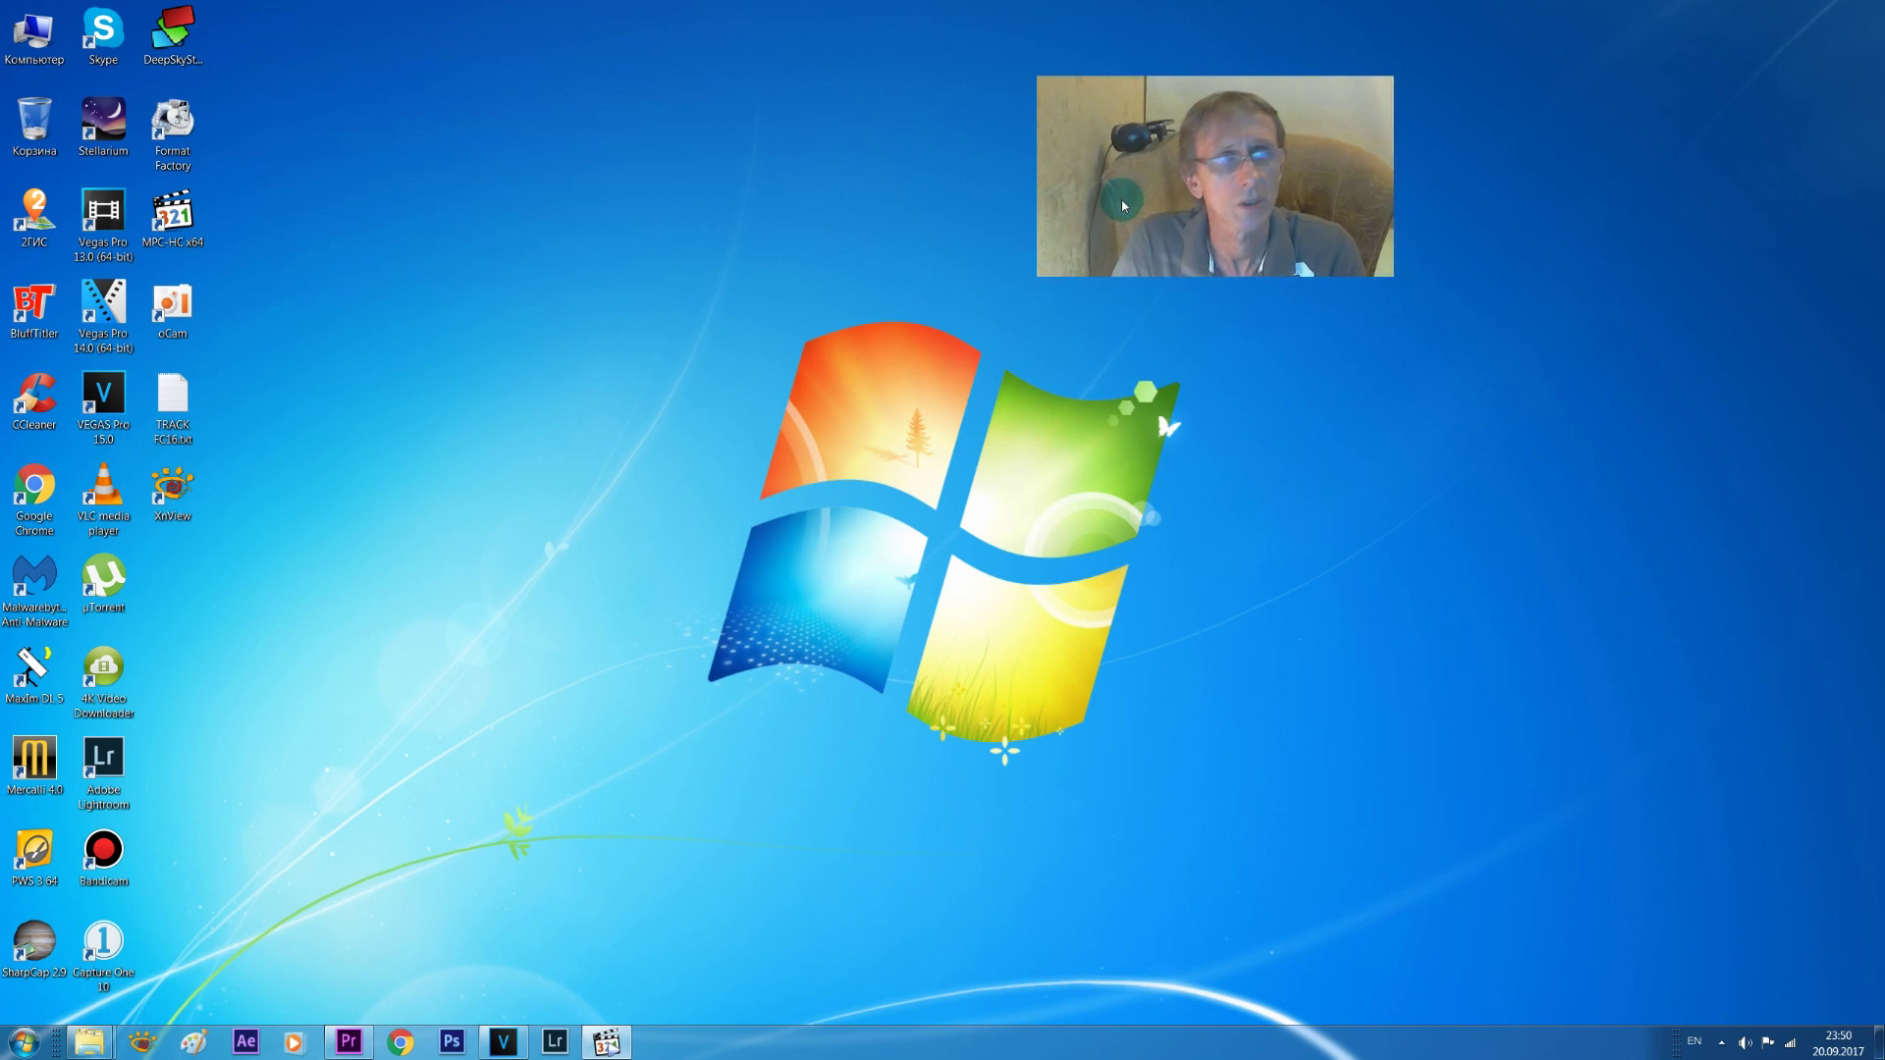
# - Bring up Premiere Pro CC's Start screen and shift it down slightly
pyautogui.moveTo(1124, 206); pyautogui.dragTo(1535, 165)
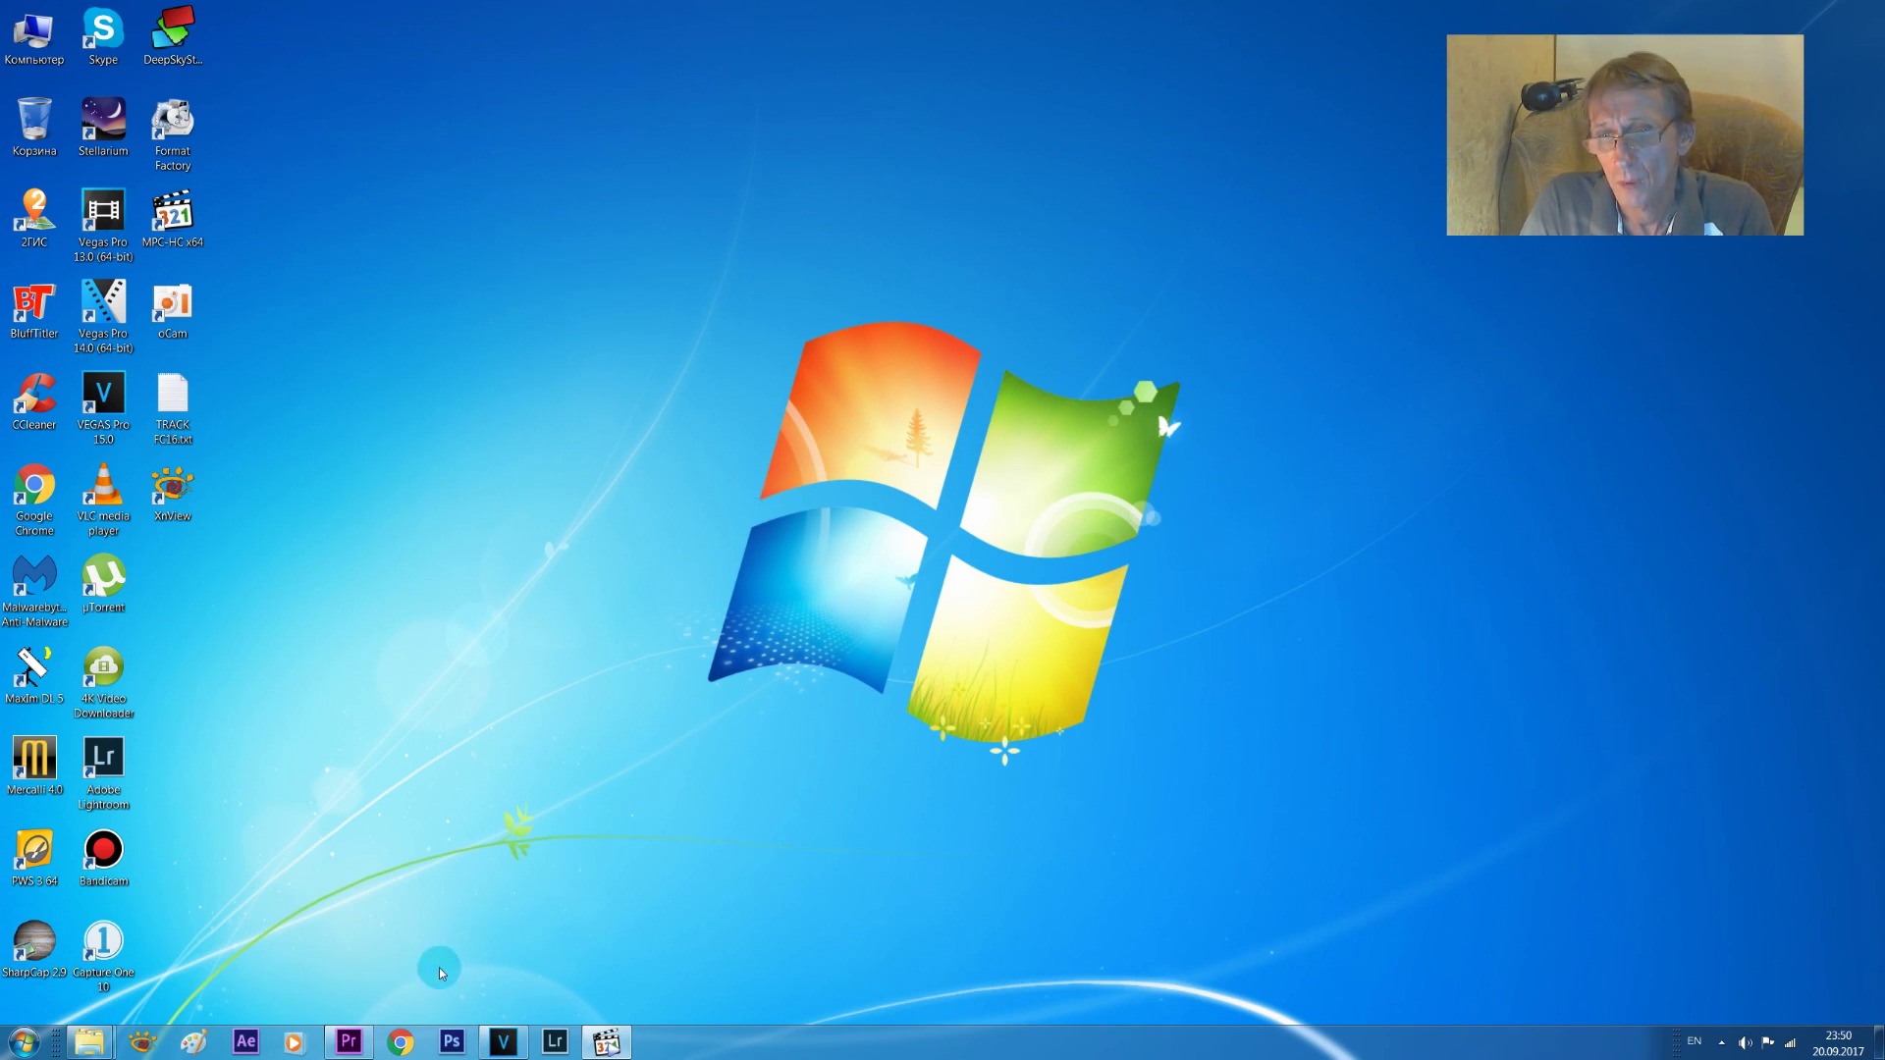
pyautogui.click(365, 1050)
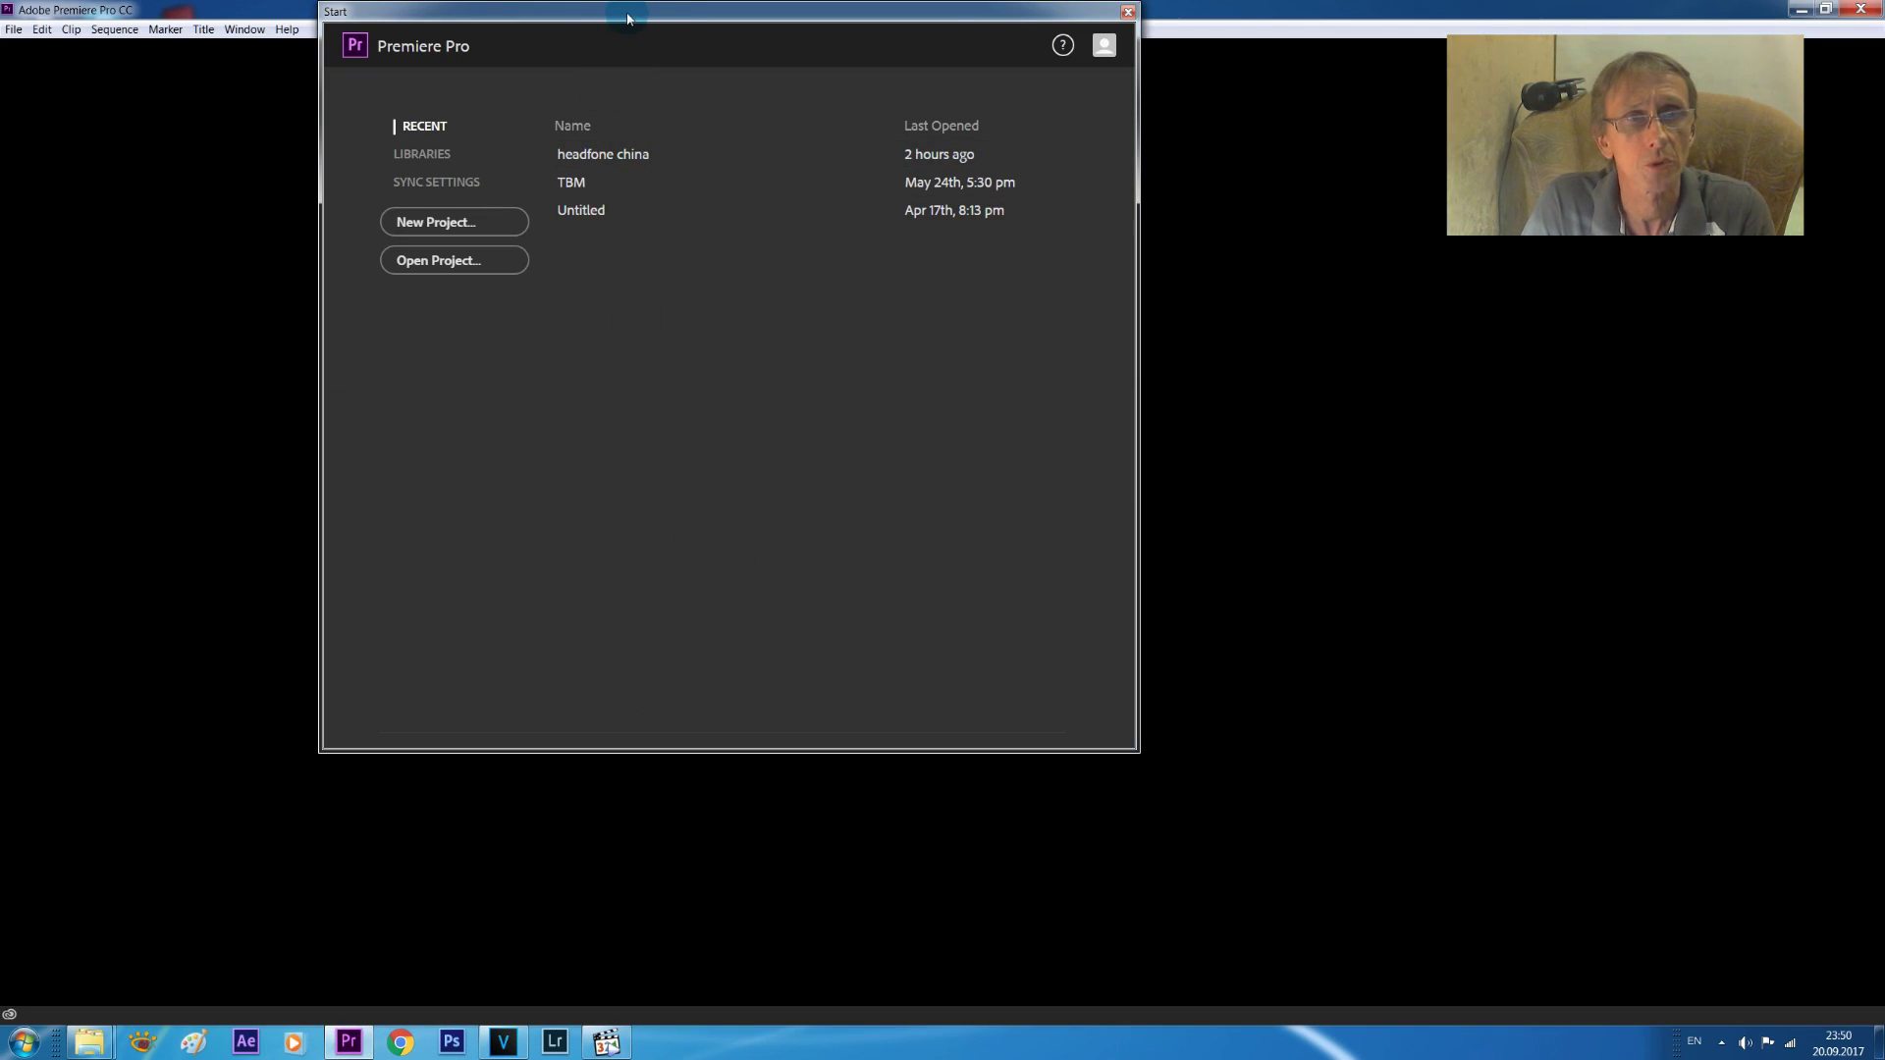
pyautogui.moveTo(660, 18); pyautogui.dragTo(643, 115)
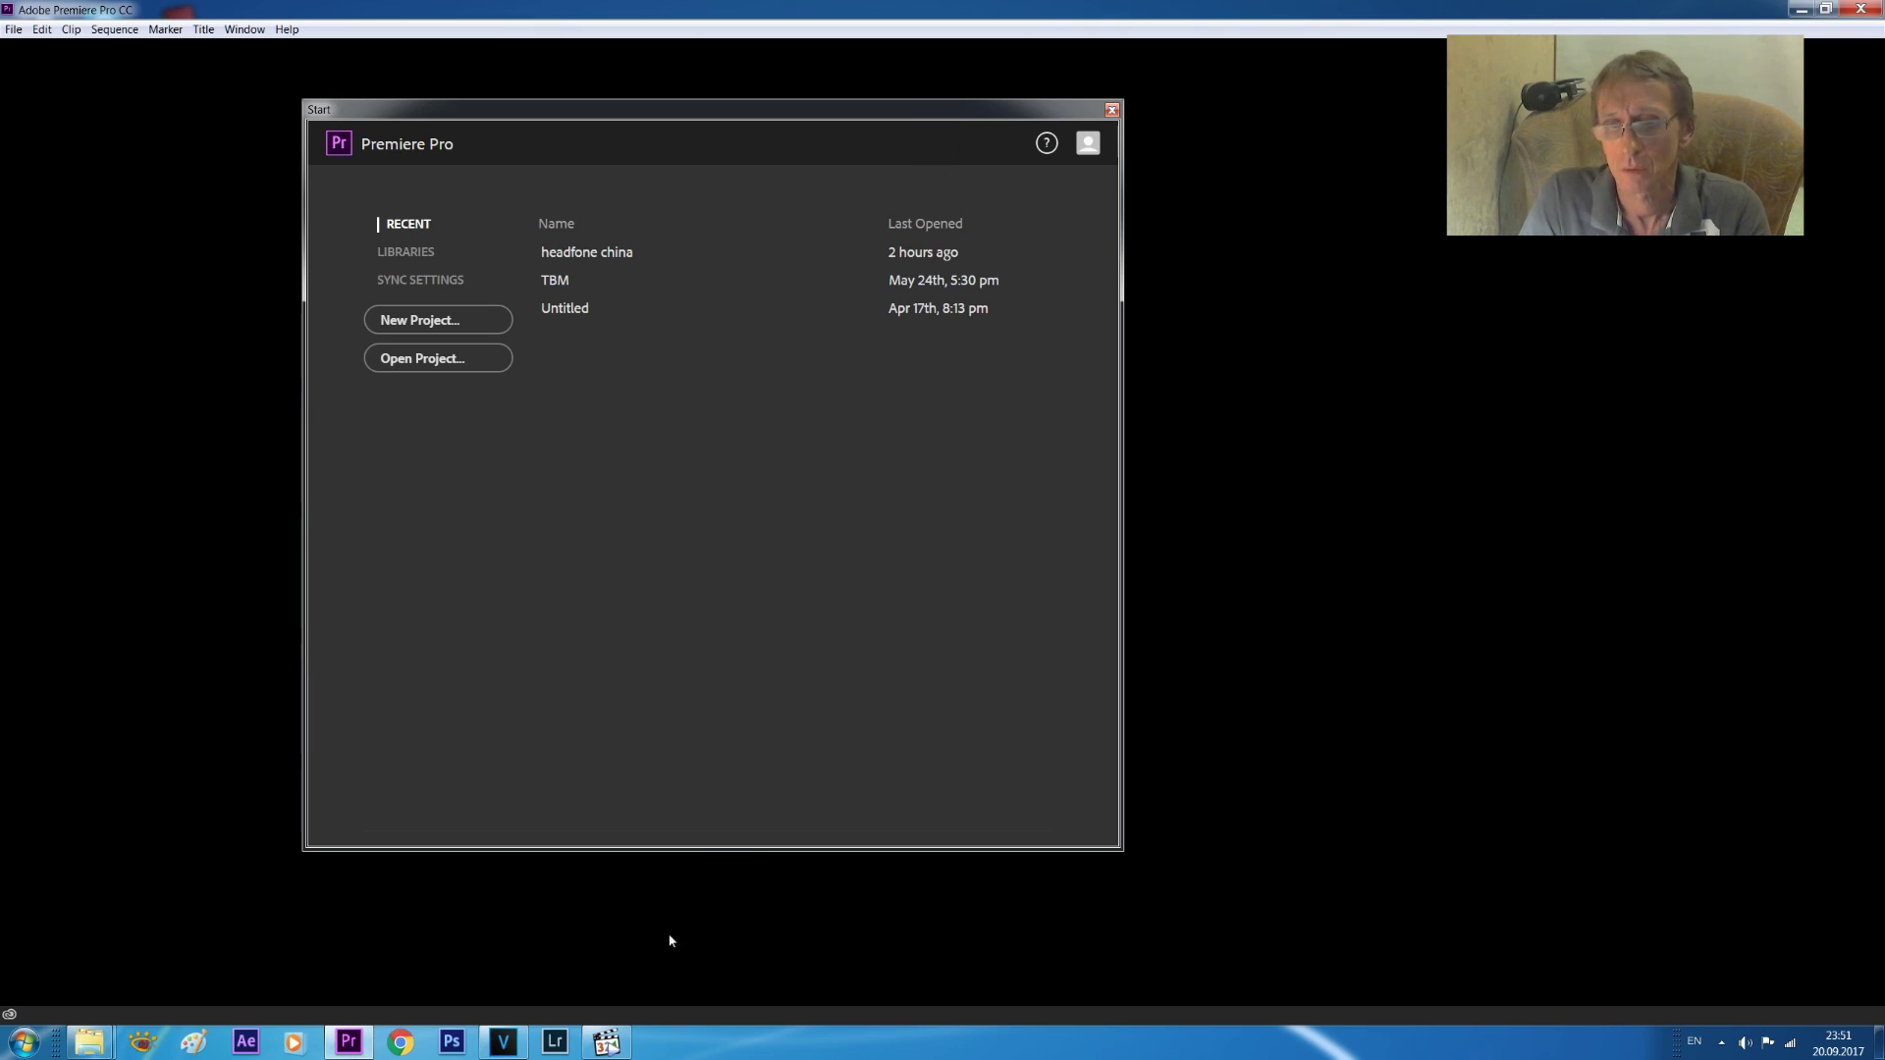
pyautogui.moveTo(88, 1040)
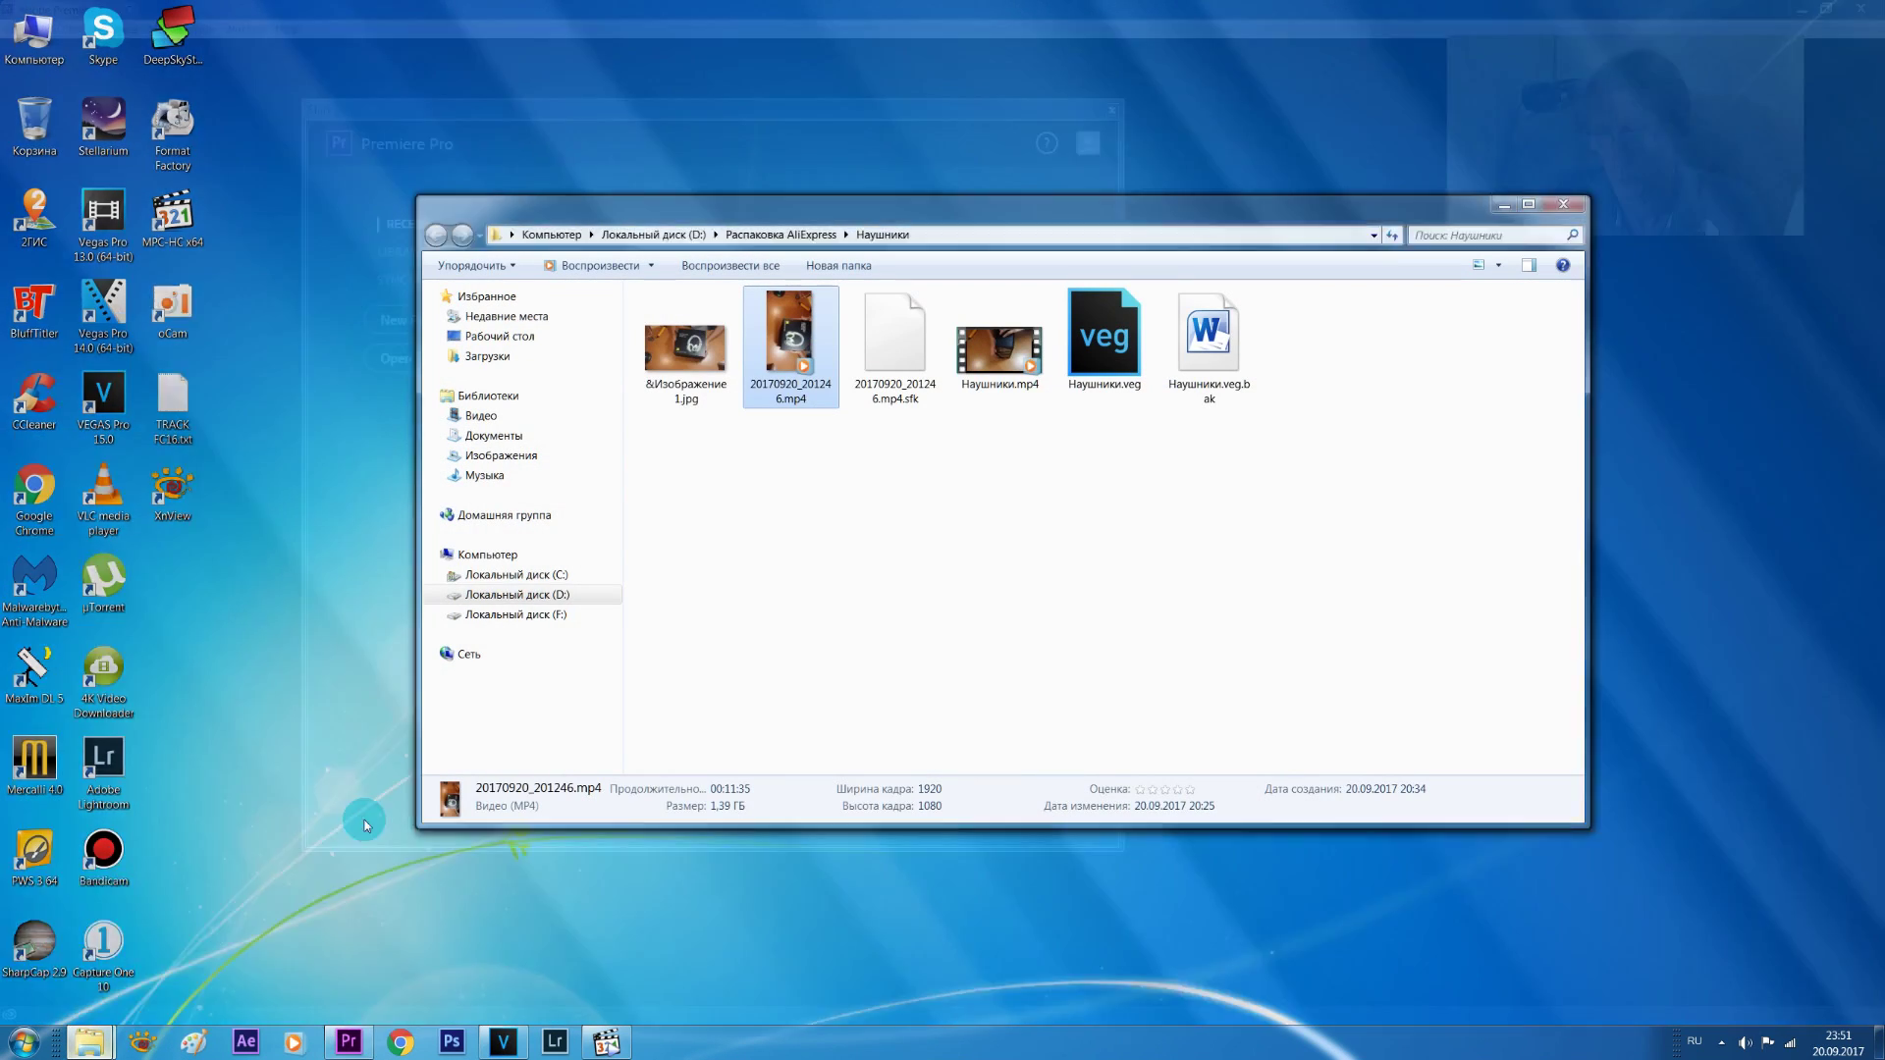
# - Delete headfone china.prproj from the Распаковка AliExpress folder to the Recycle Bin
pyautogui.click(314, 952)
pyautogui.click(781, 234)
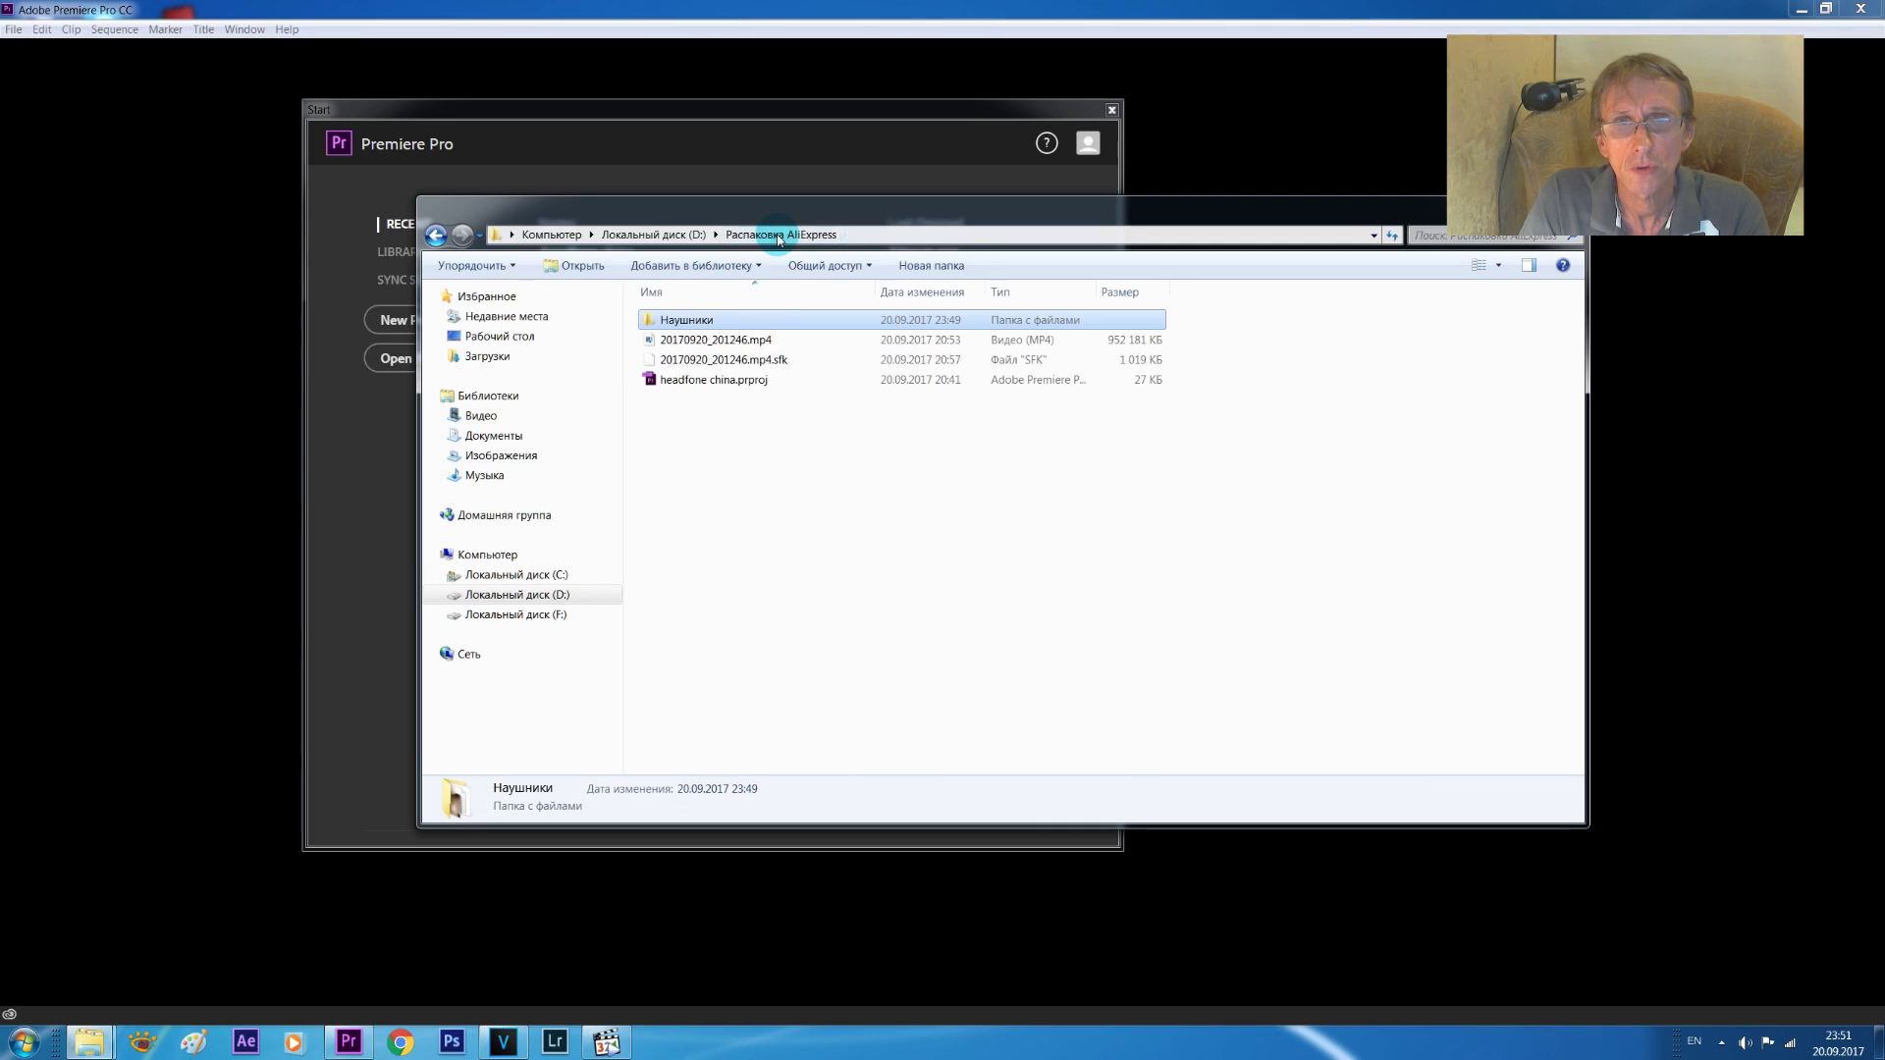
pyautogui.click(776, 380)
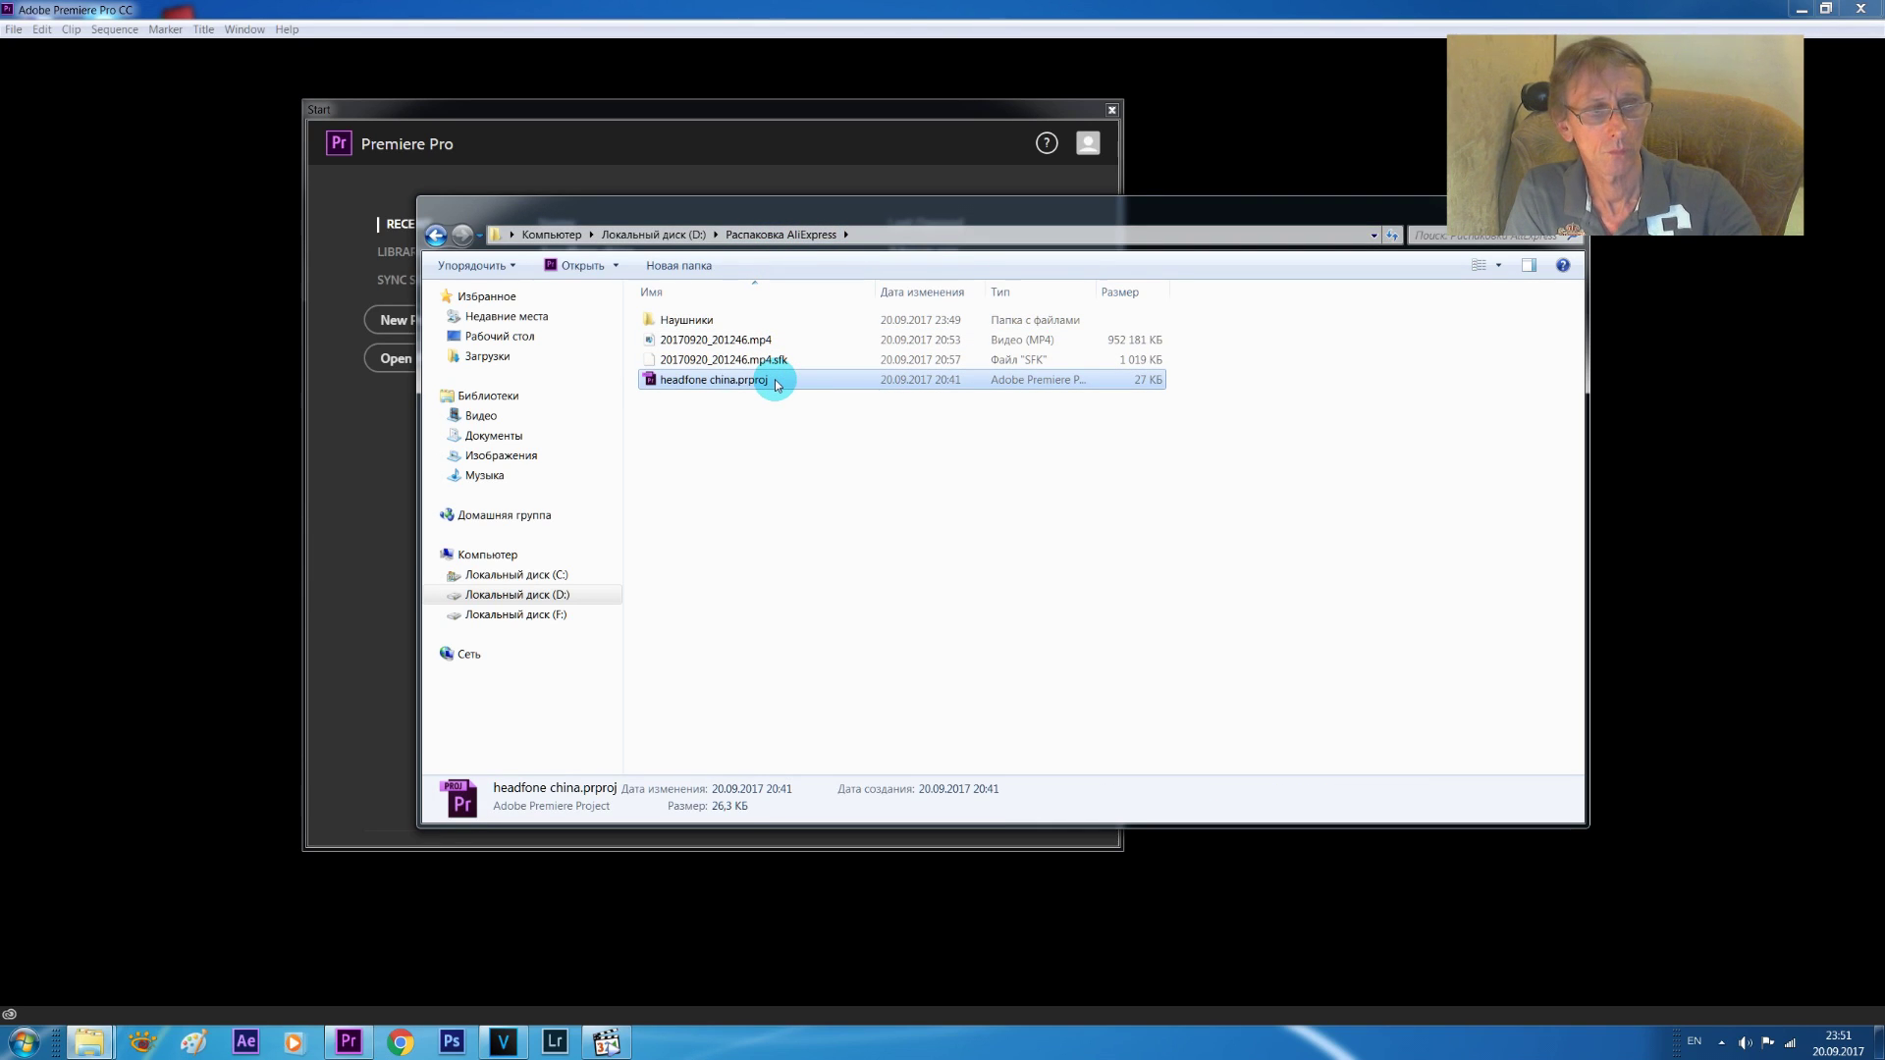
pyautogui.press('Delete')
pyautogui.press('Return')
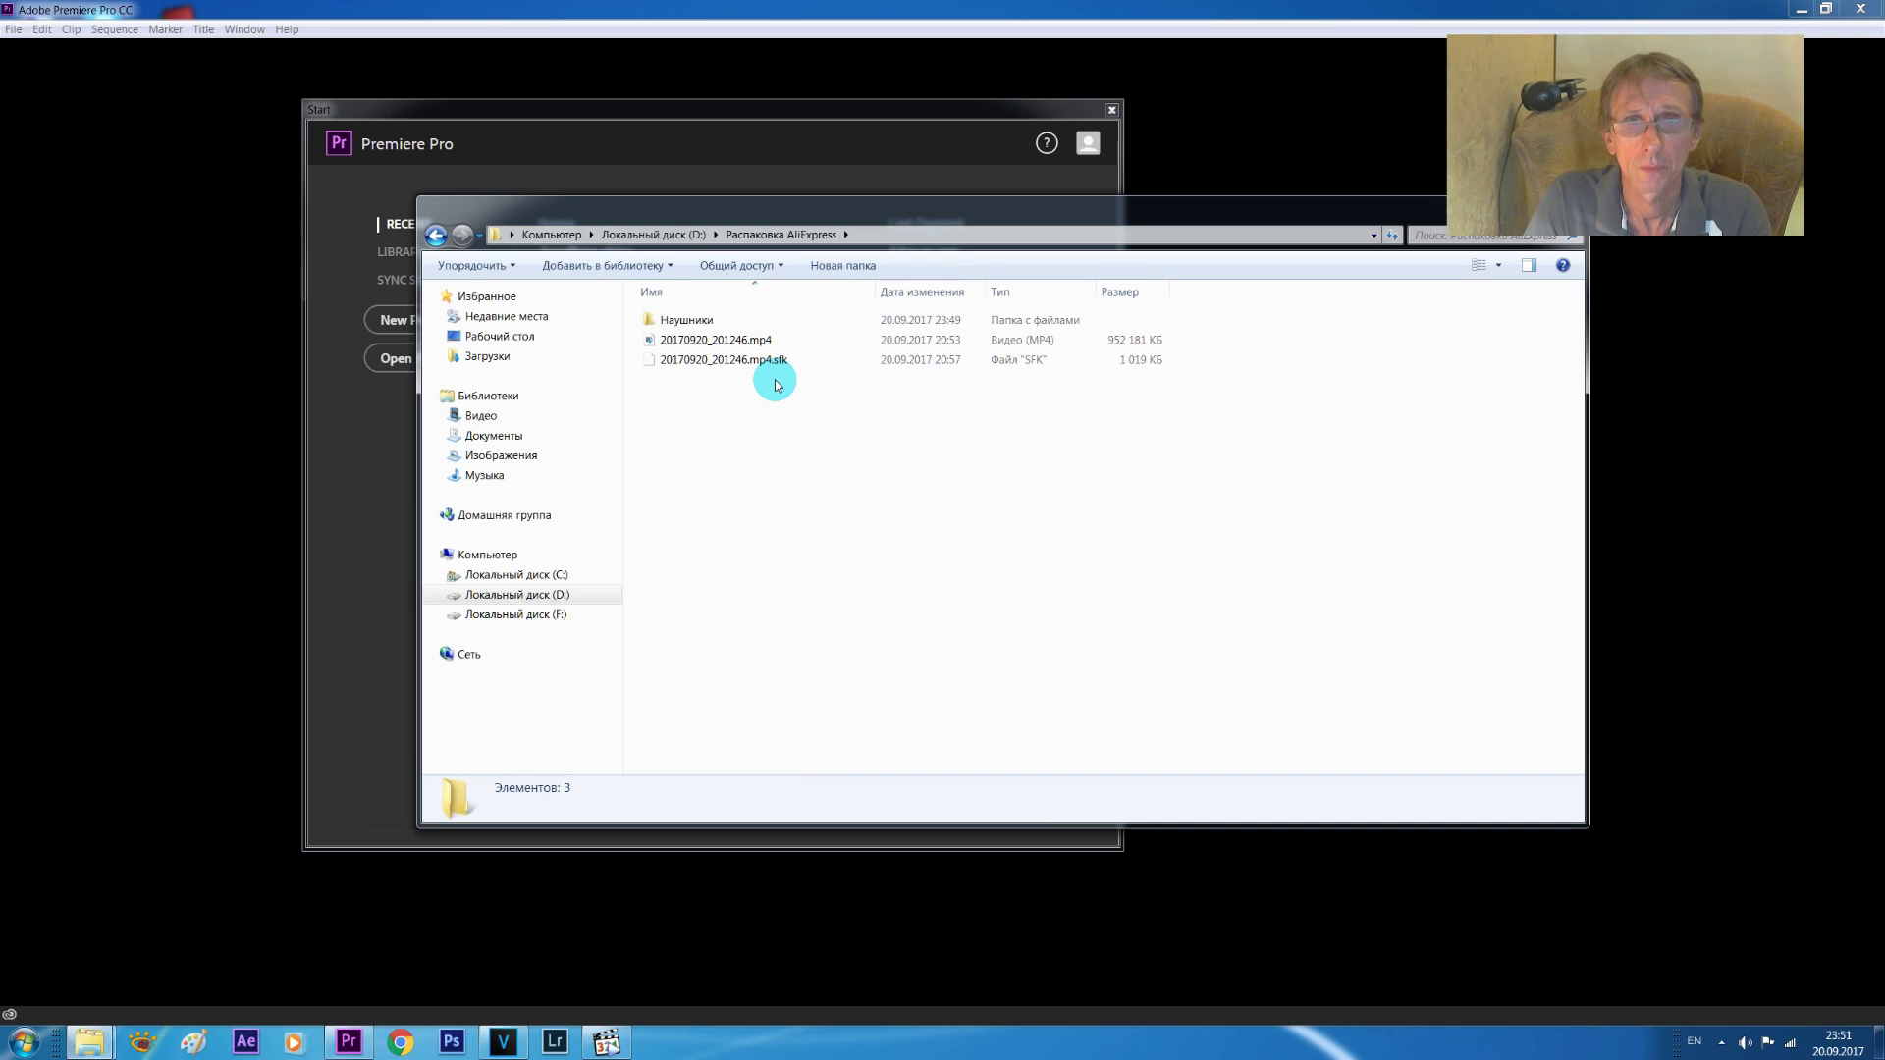
# - Close the Распаковка AliExpress Explorer window
pyautogui.click(780, 361)
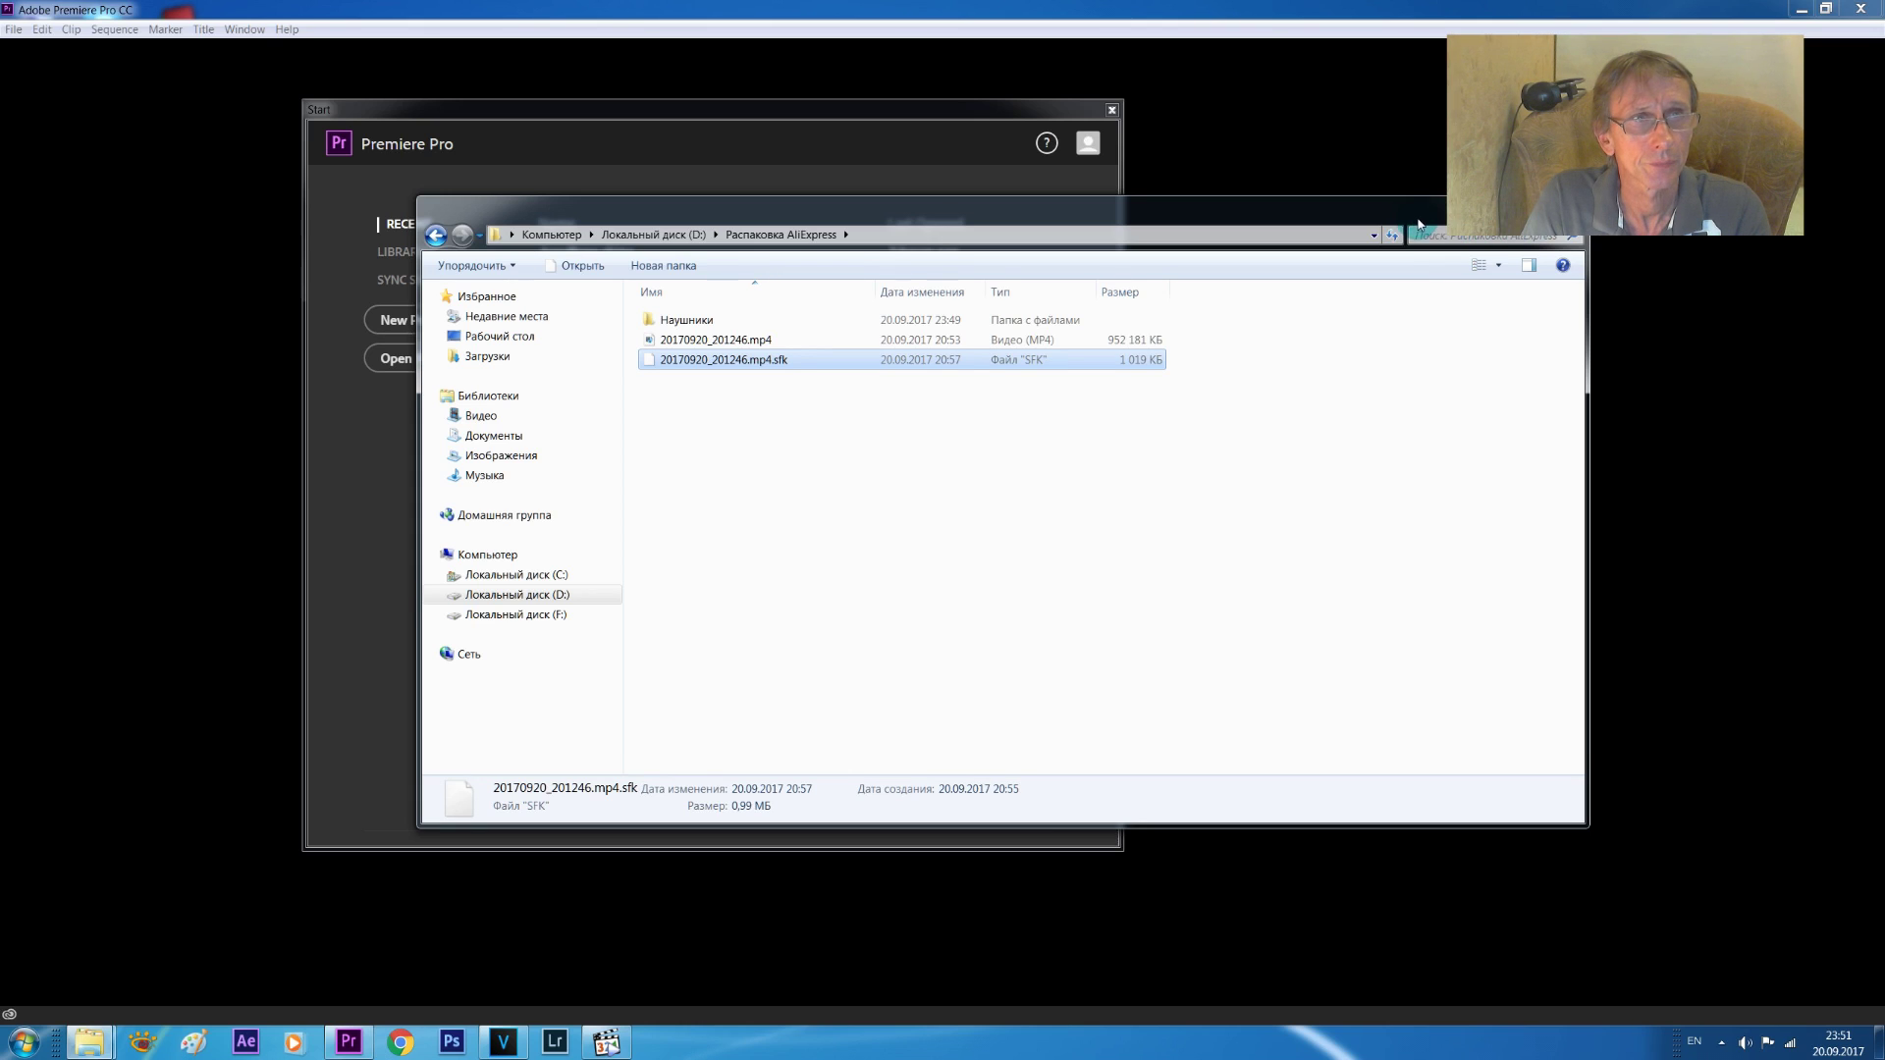
pyautogui.moveTo(1413, 218); pyautogui.dragTo(1308, 406)
pyautogui.click(1461, 395)
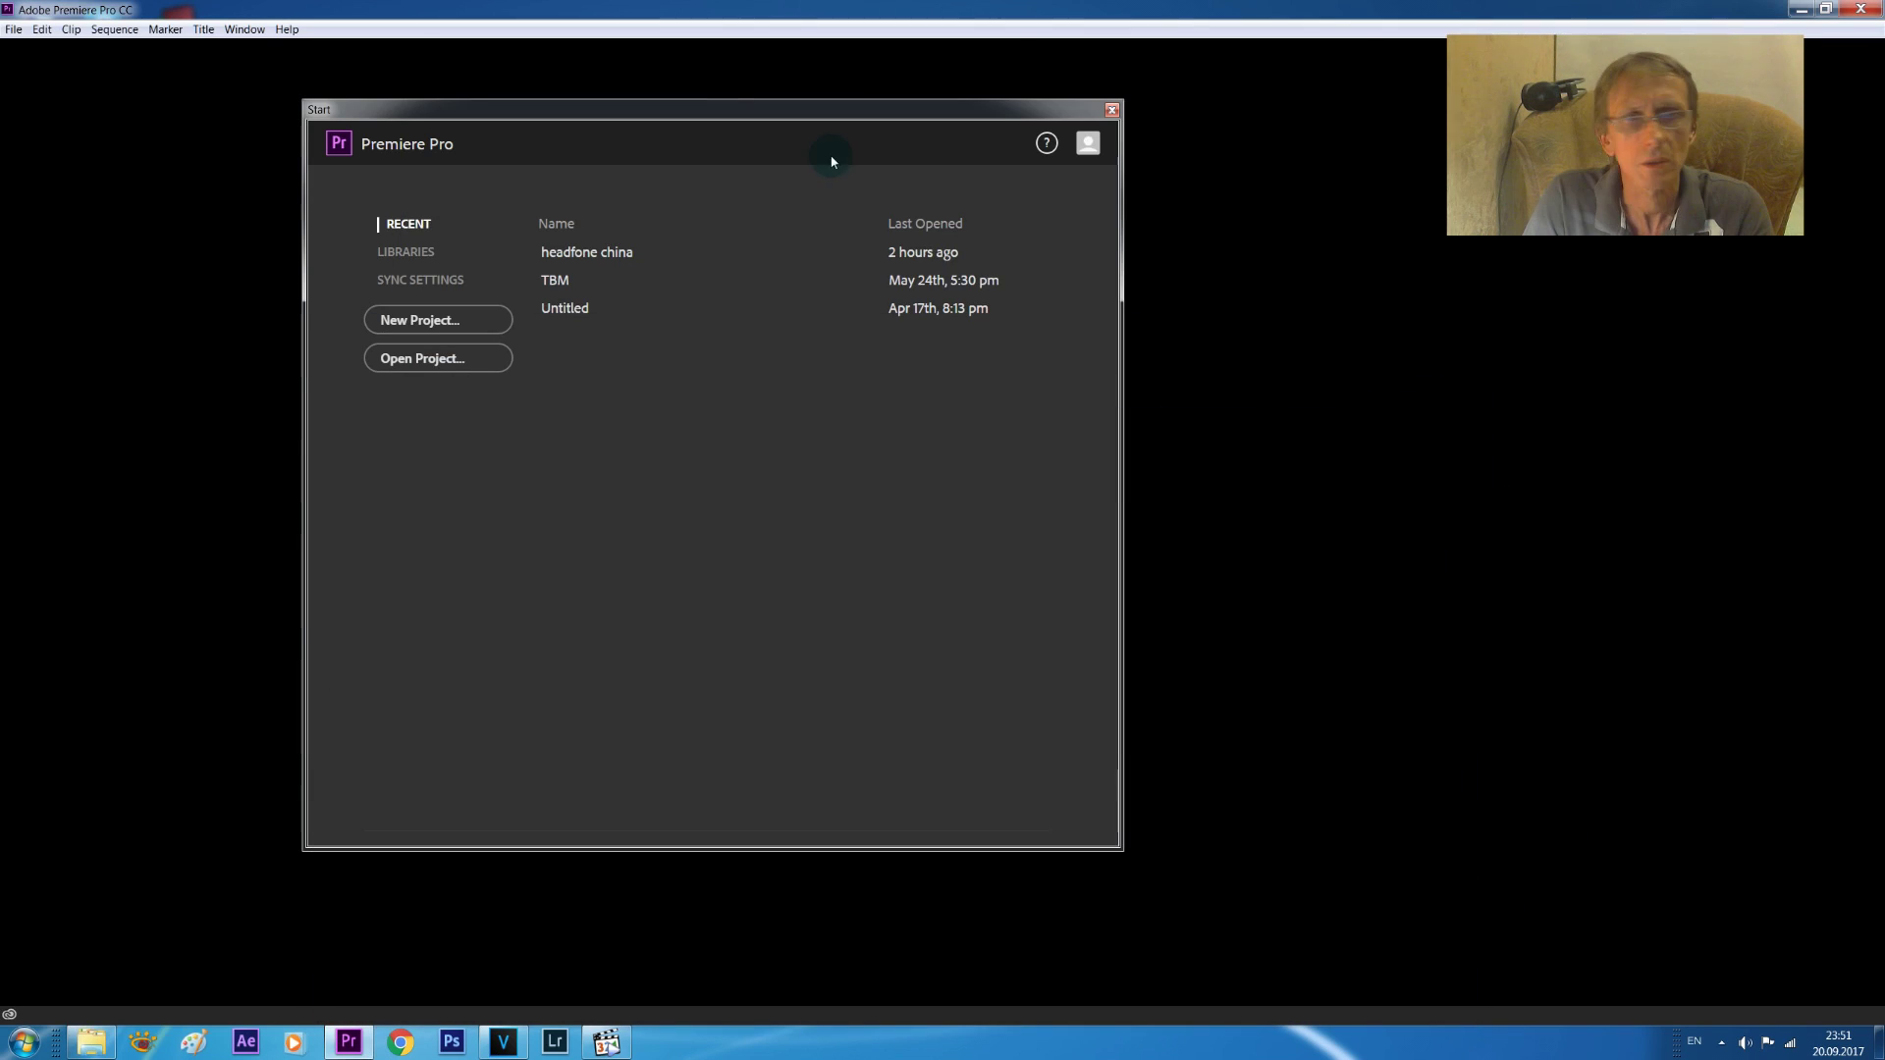
# - Create a new Premiere project named 'перевертыш наушники' in D:\Распаковка AliExpress
pyautogui.click(407, 324)
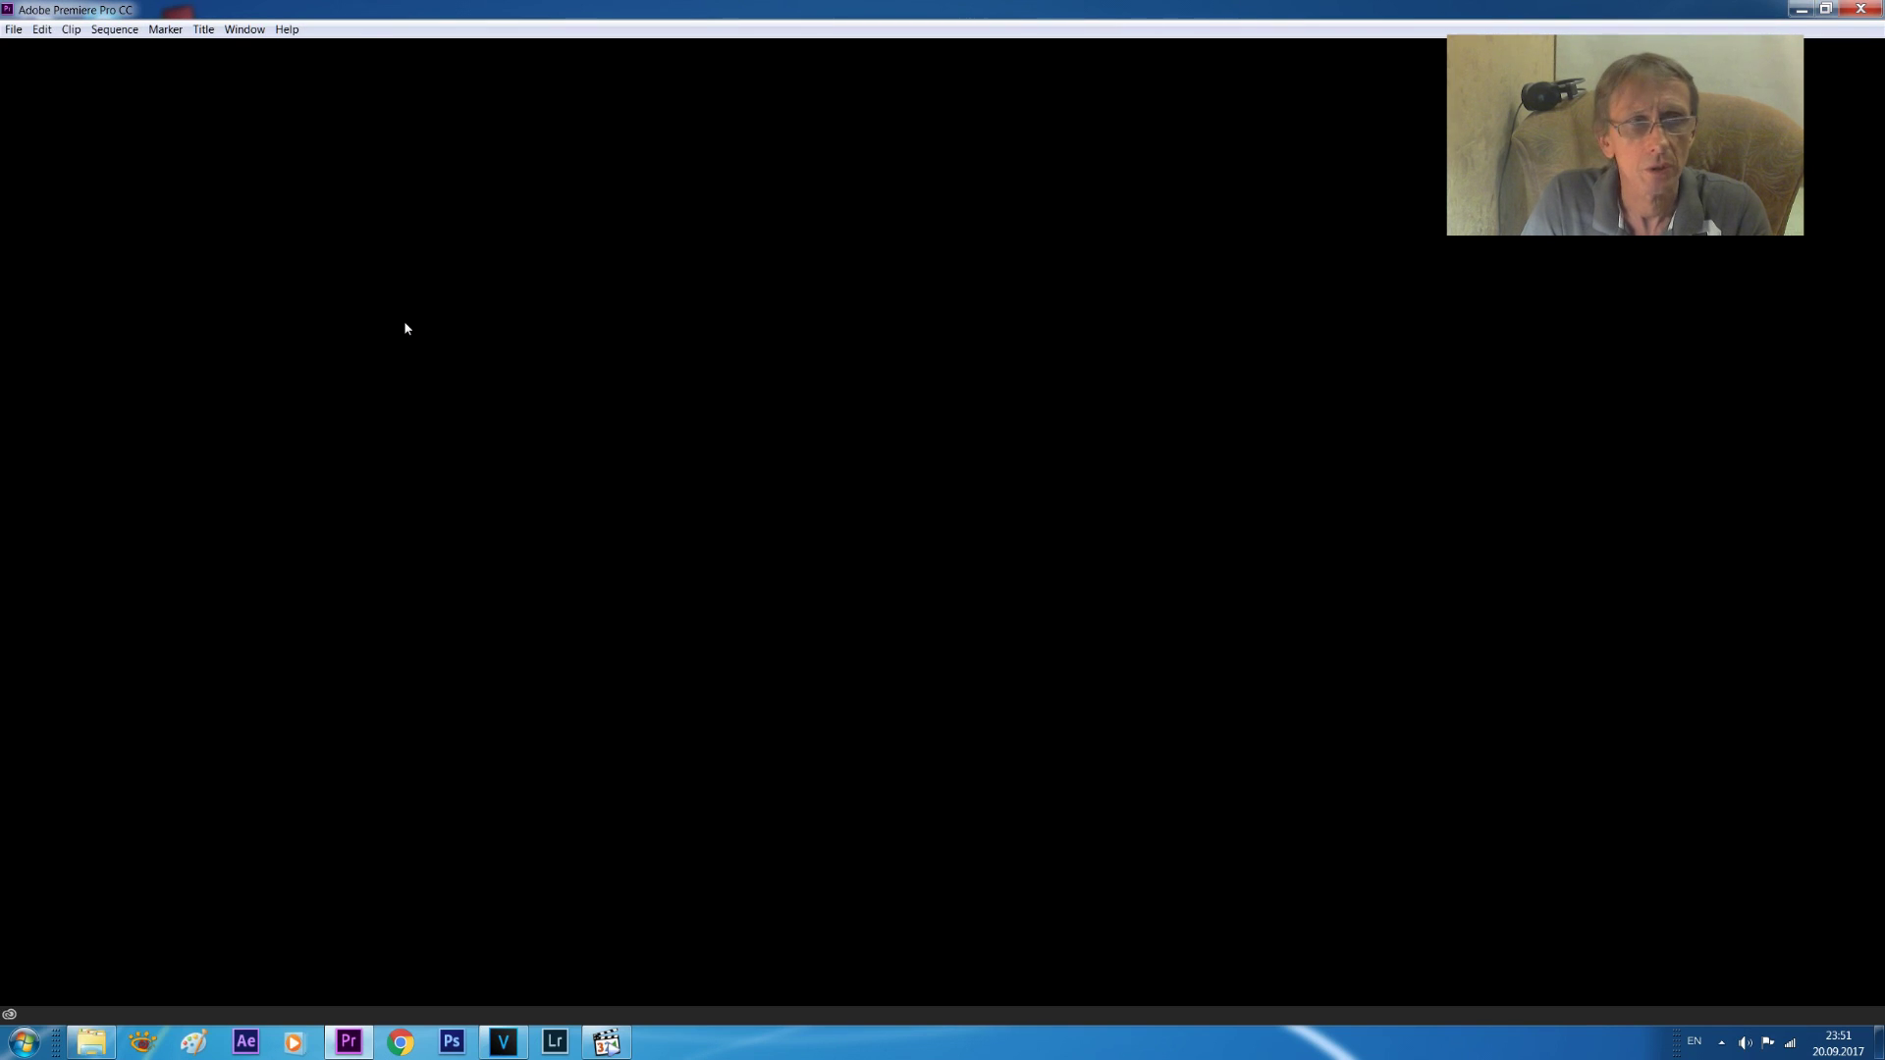
pyautogui.click(904, 280)
pyautogui.click(928, 285)
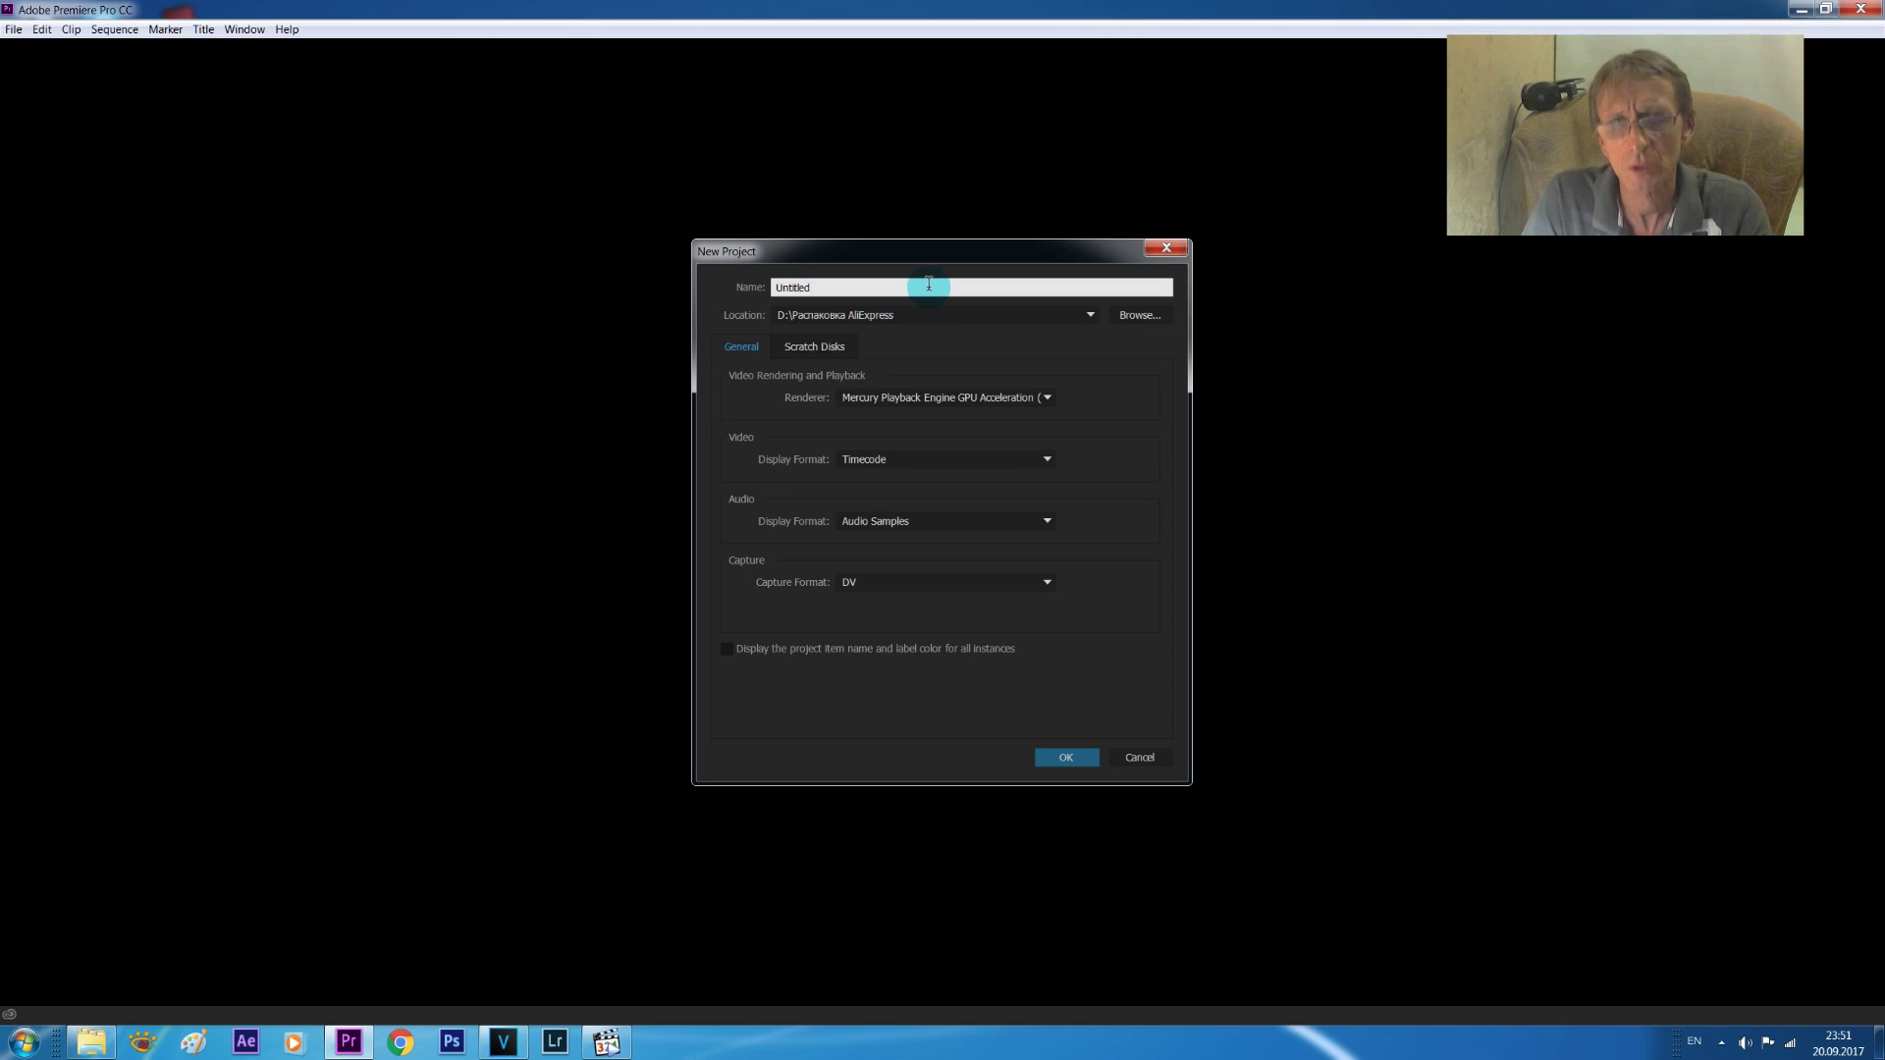
pyautogui.press('BackSpace')
pyautogui.press('BackSpace')
pyautogui.press('BackSpace')
pyautogui.press('BackSpace')
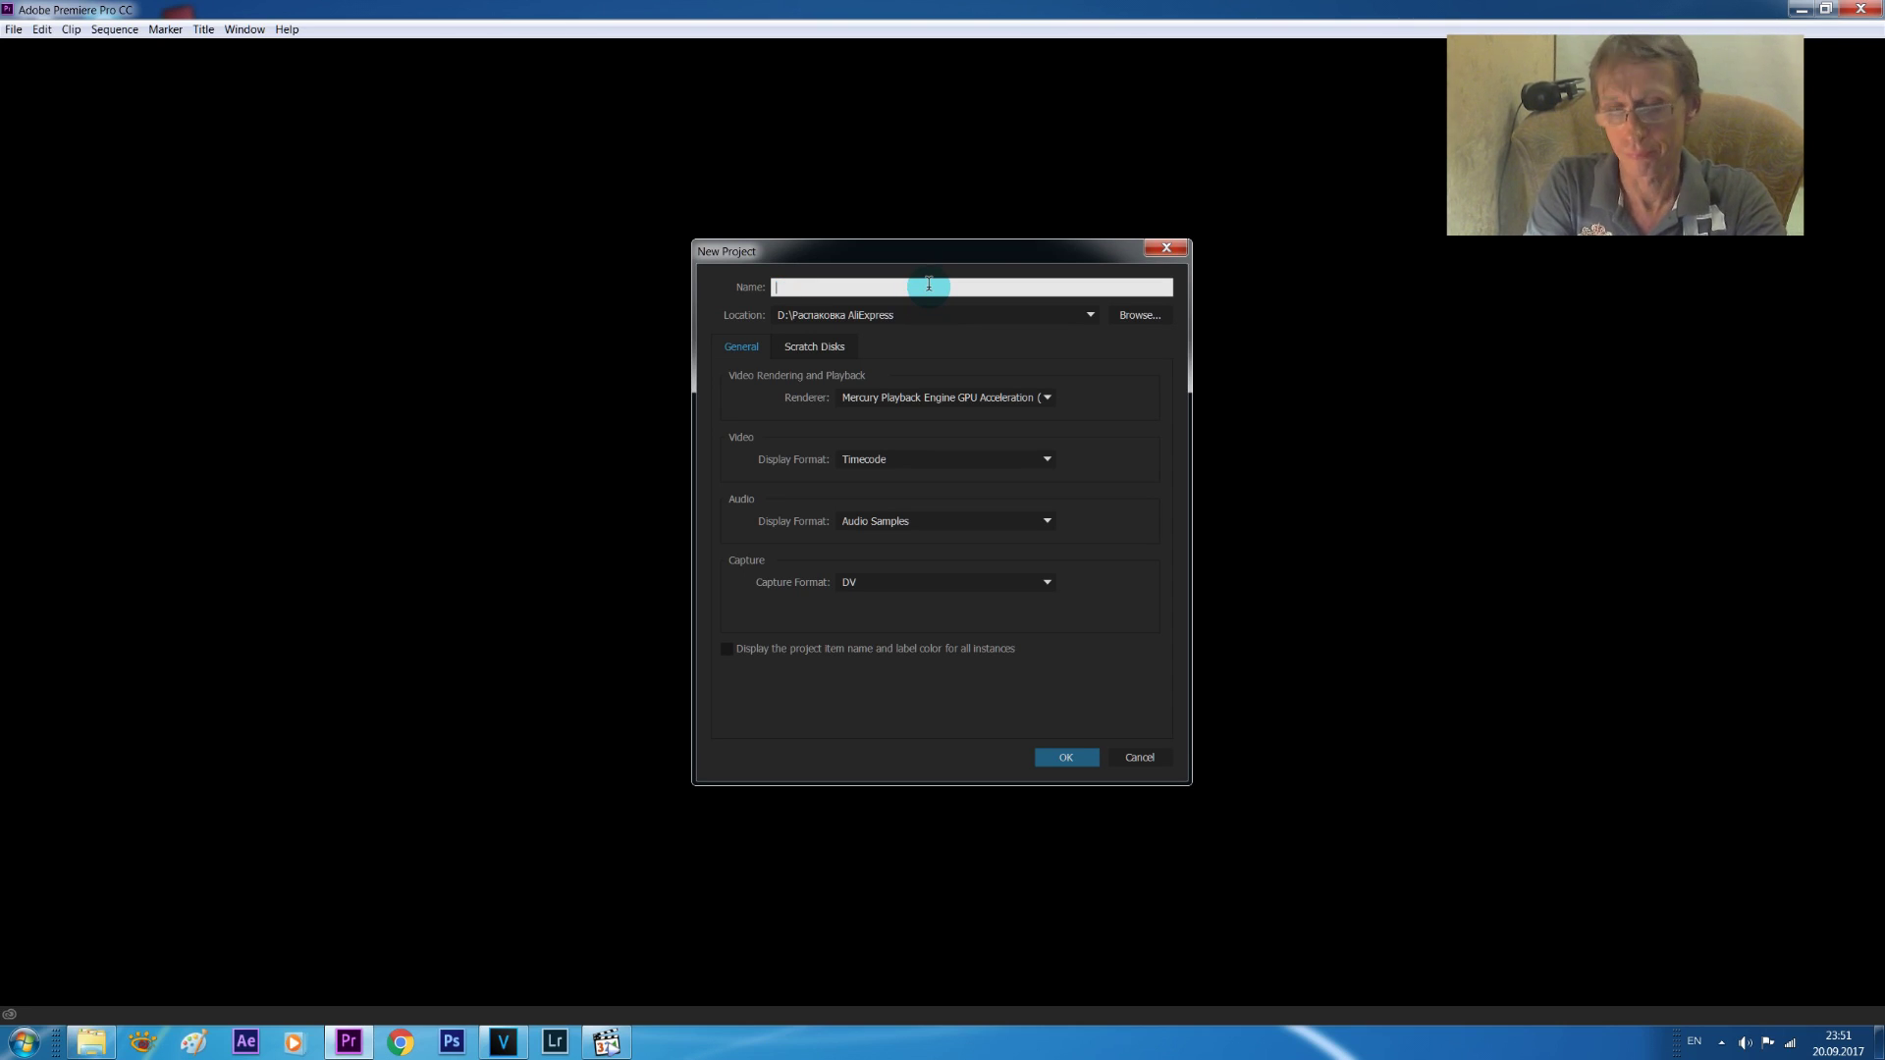
pyautogui.write('ертыш наушники')
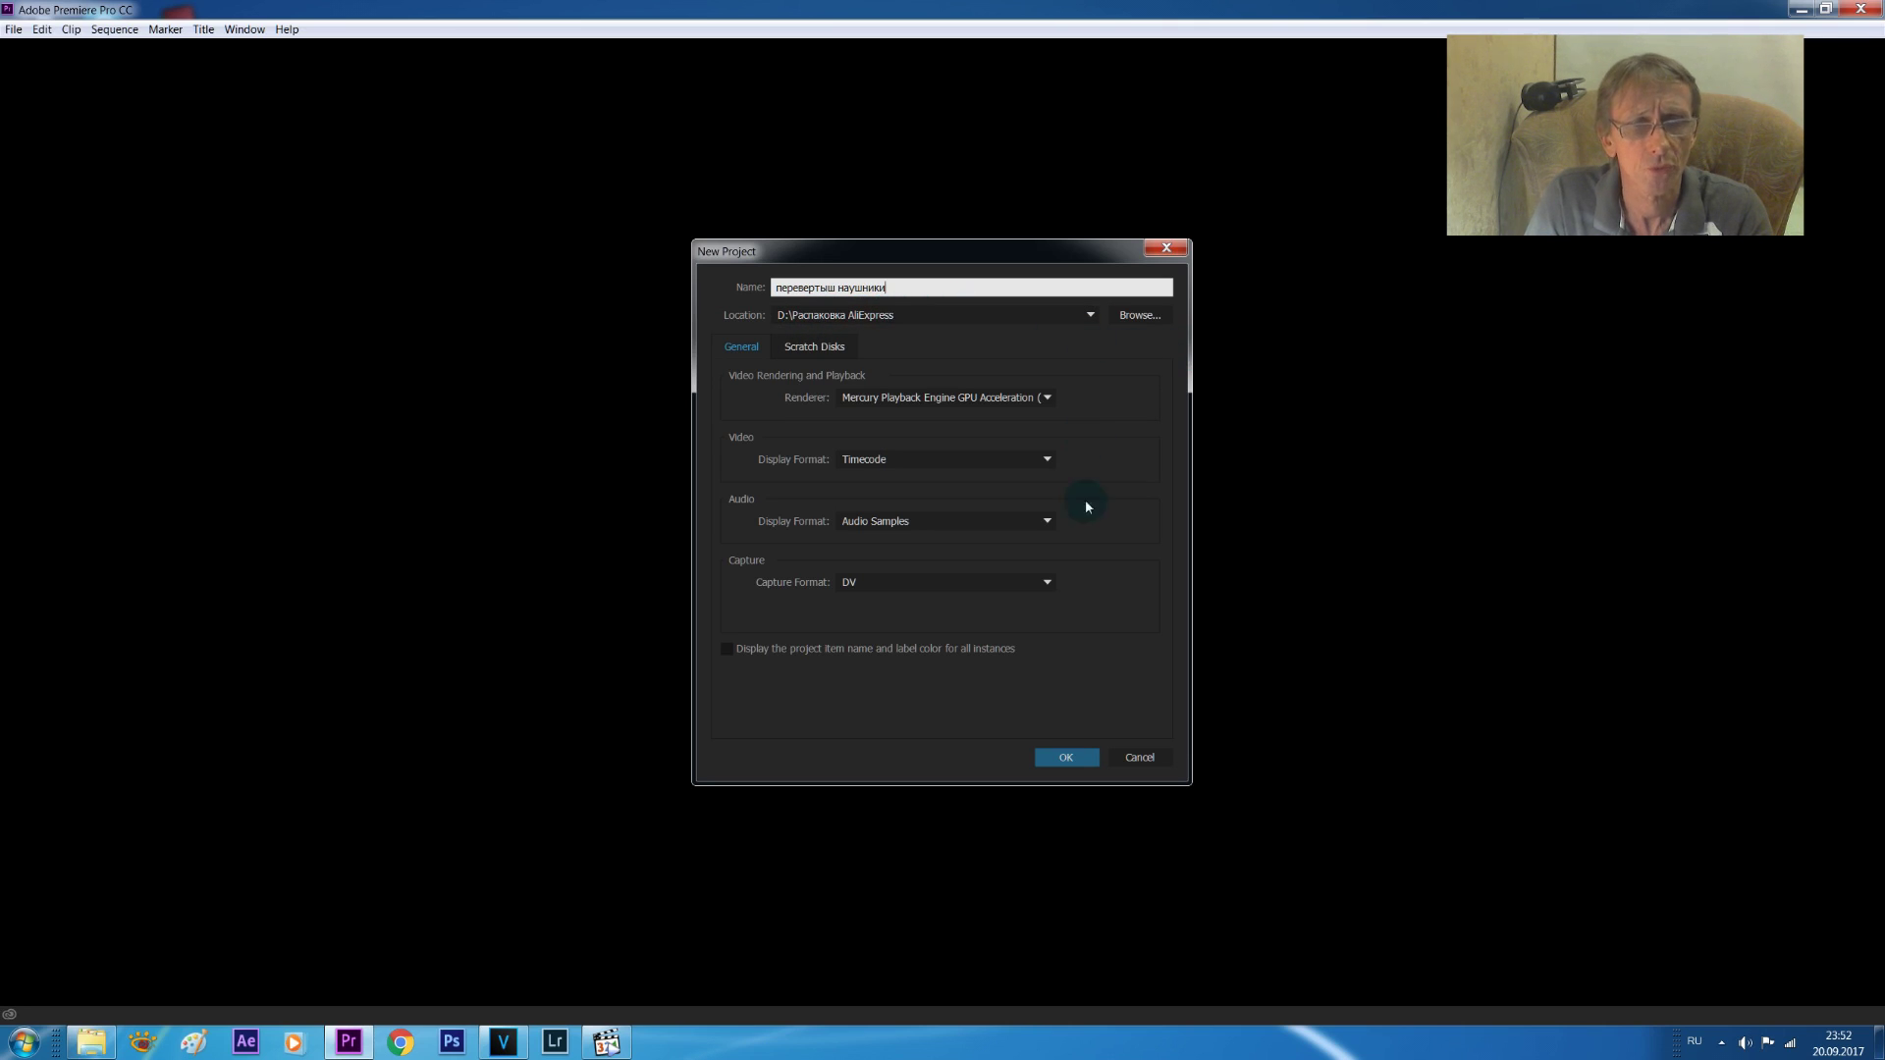
pyautogui.click(1080, 758)
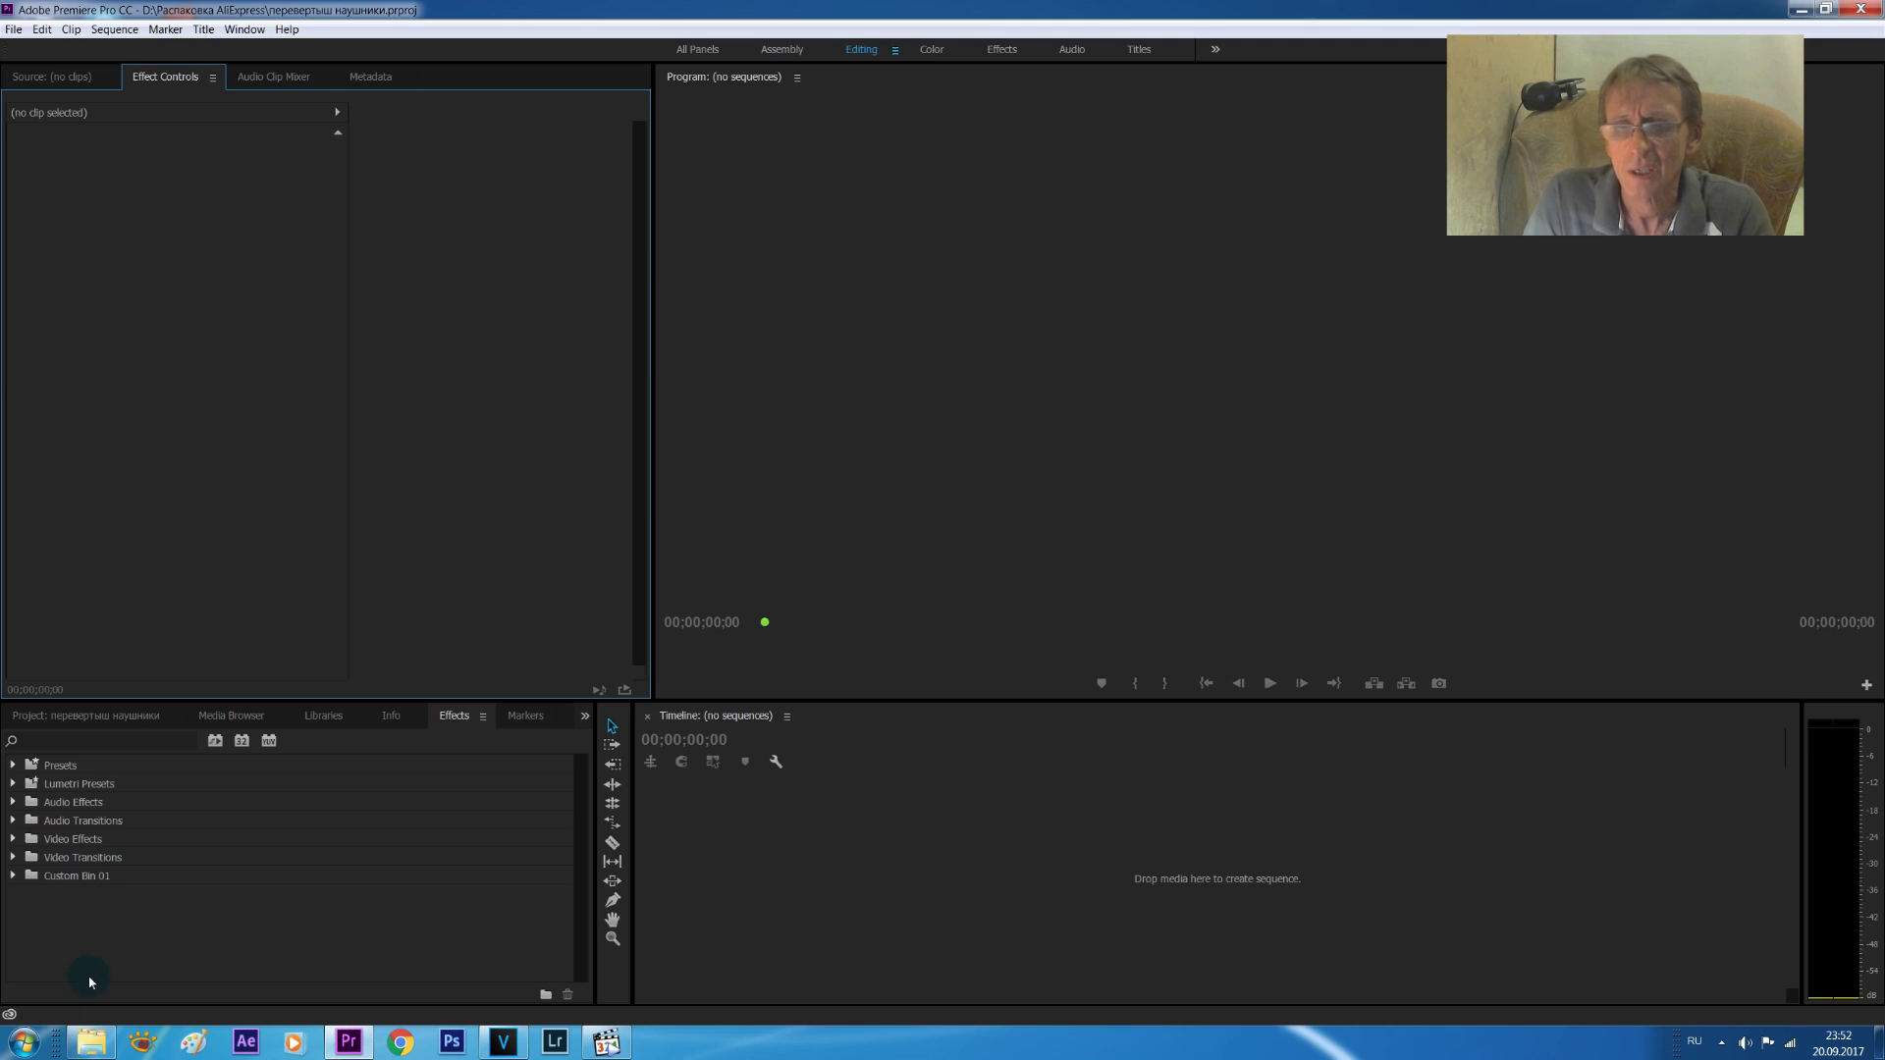
# - Browse to D:\Распаковка AliExpress\Наушники and drag 20170920_201246.mp4 into Premiere's timeline
pyautogui.click(90, 1042)
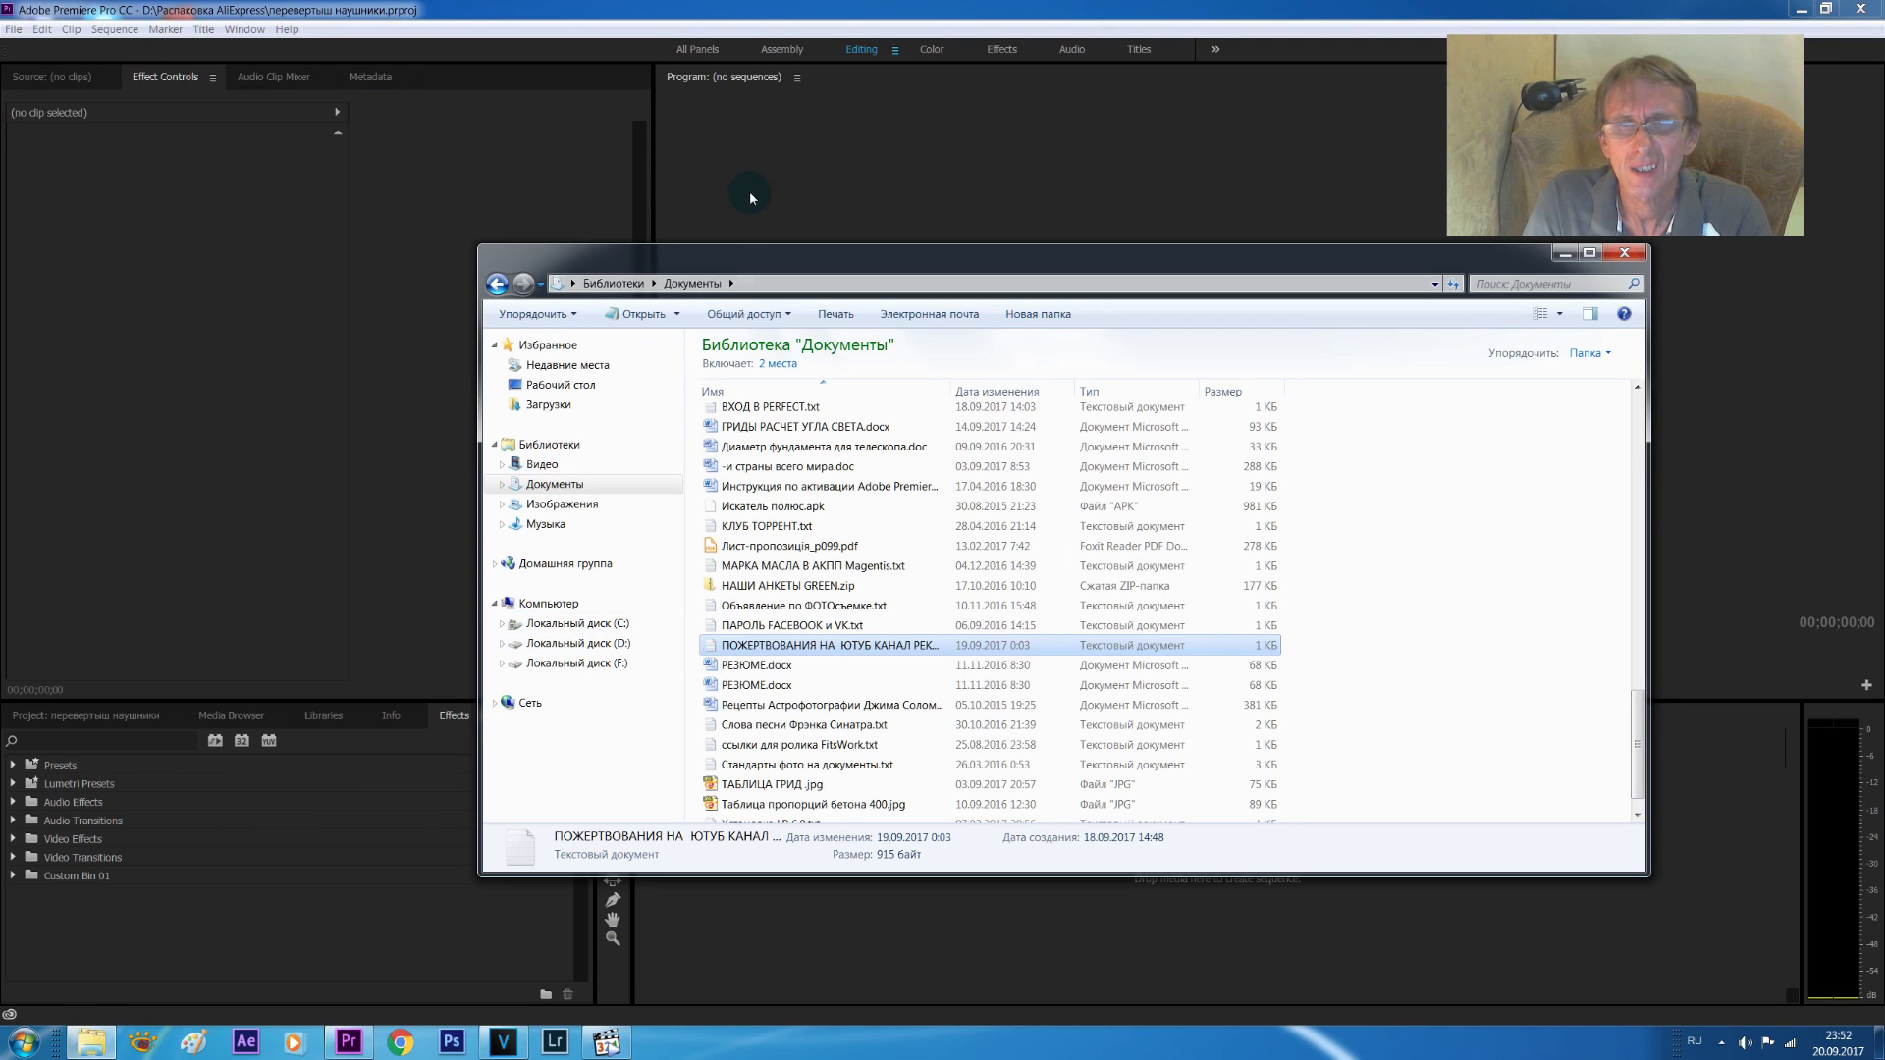
pyautogui.moveTo(795, 275)
pyautogui.mouseDown()
pyautogui.moveTo(1345, 340)
pyautogui.moveTo(1249, 326)
pyautogui.mouseUp()
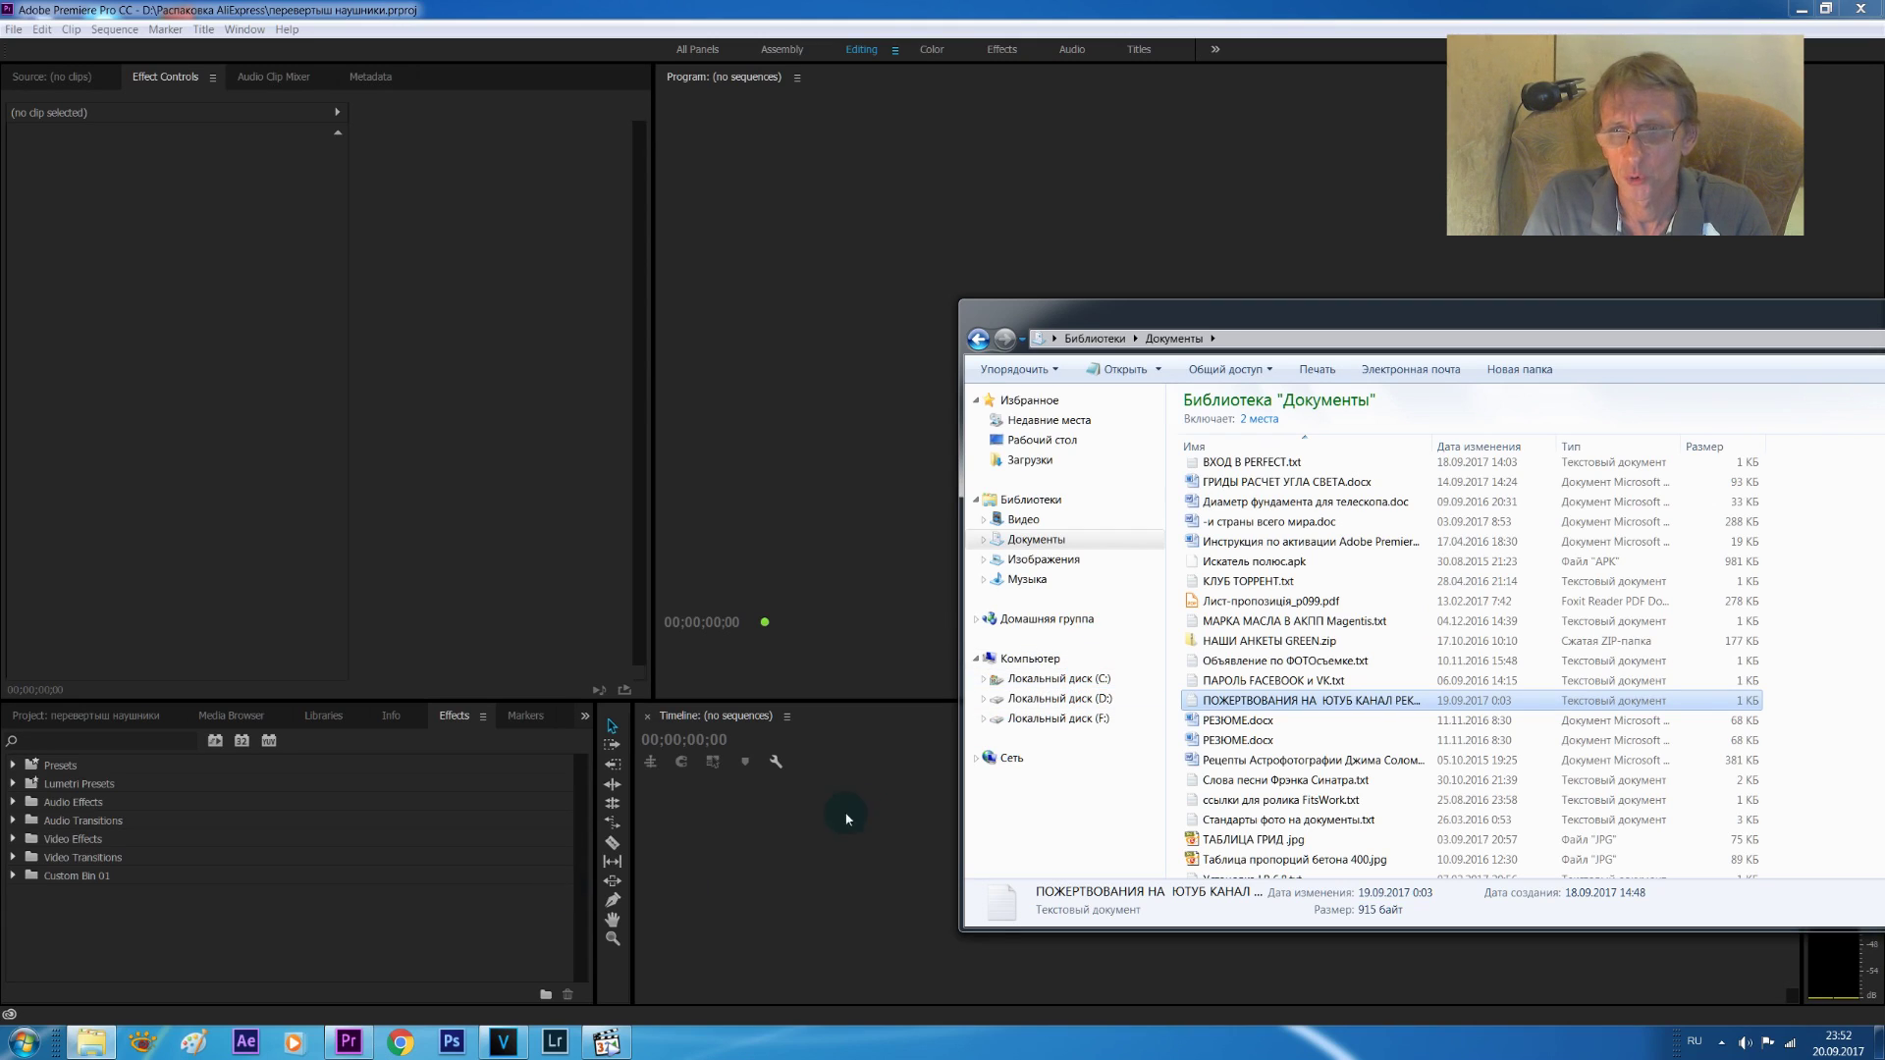
pyautogui.click(1104, 699)
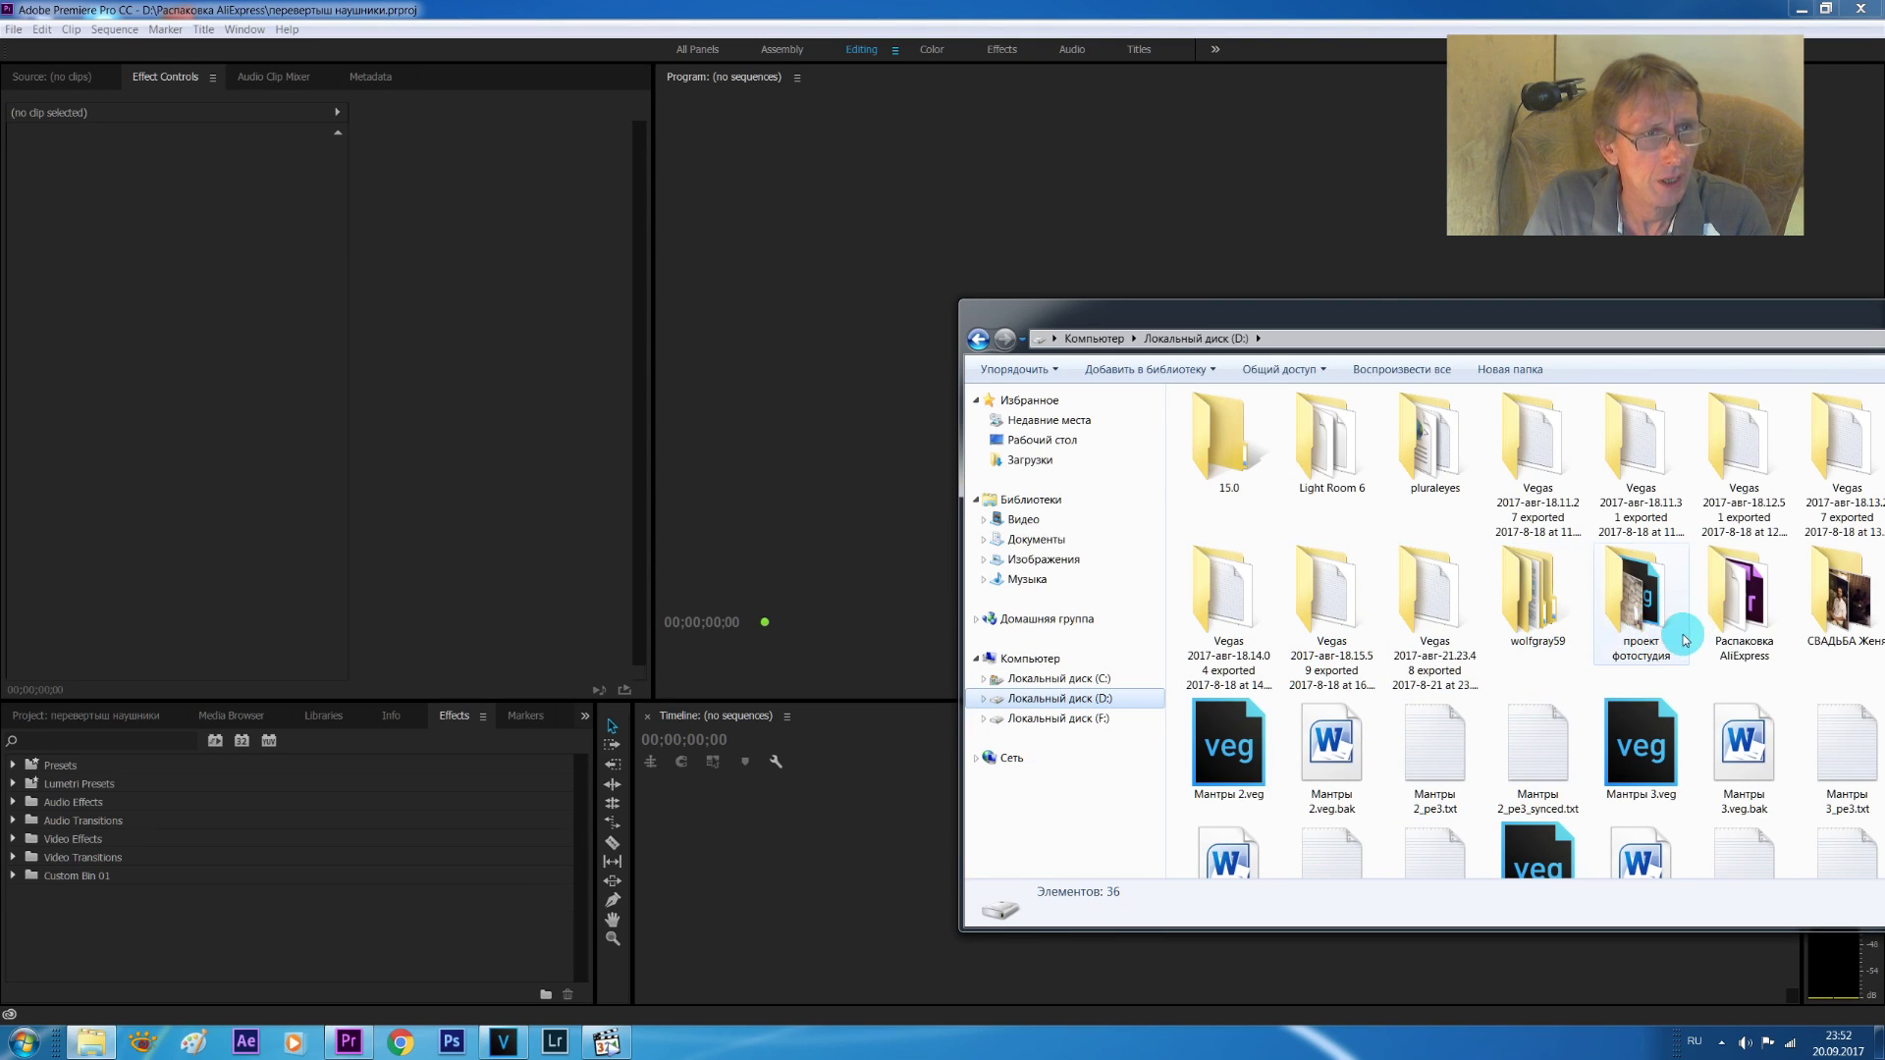
pyautogui.doubleClick(1720, 613)
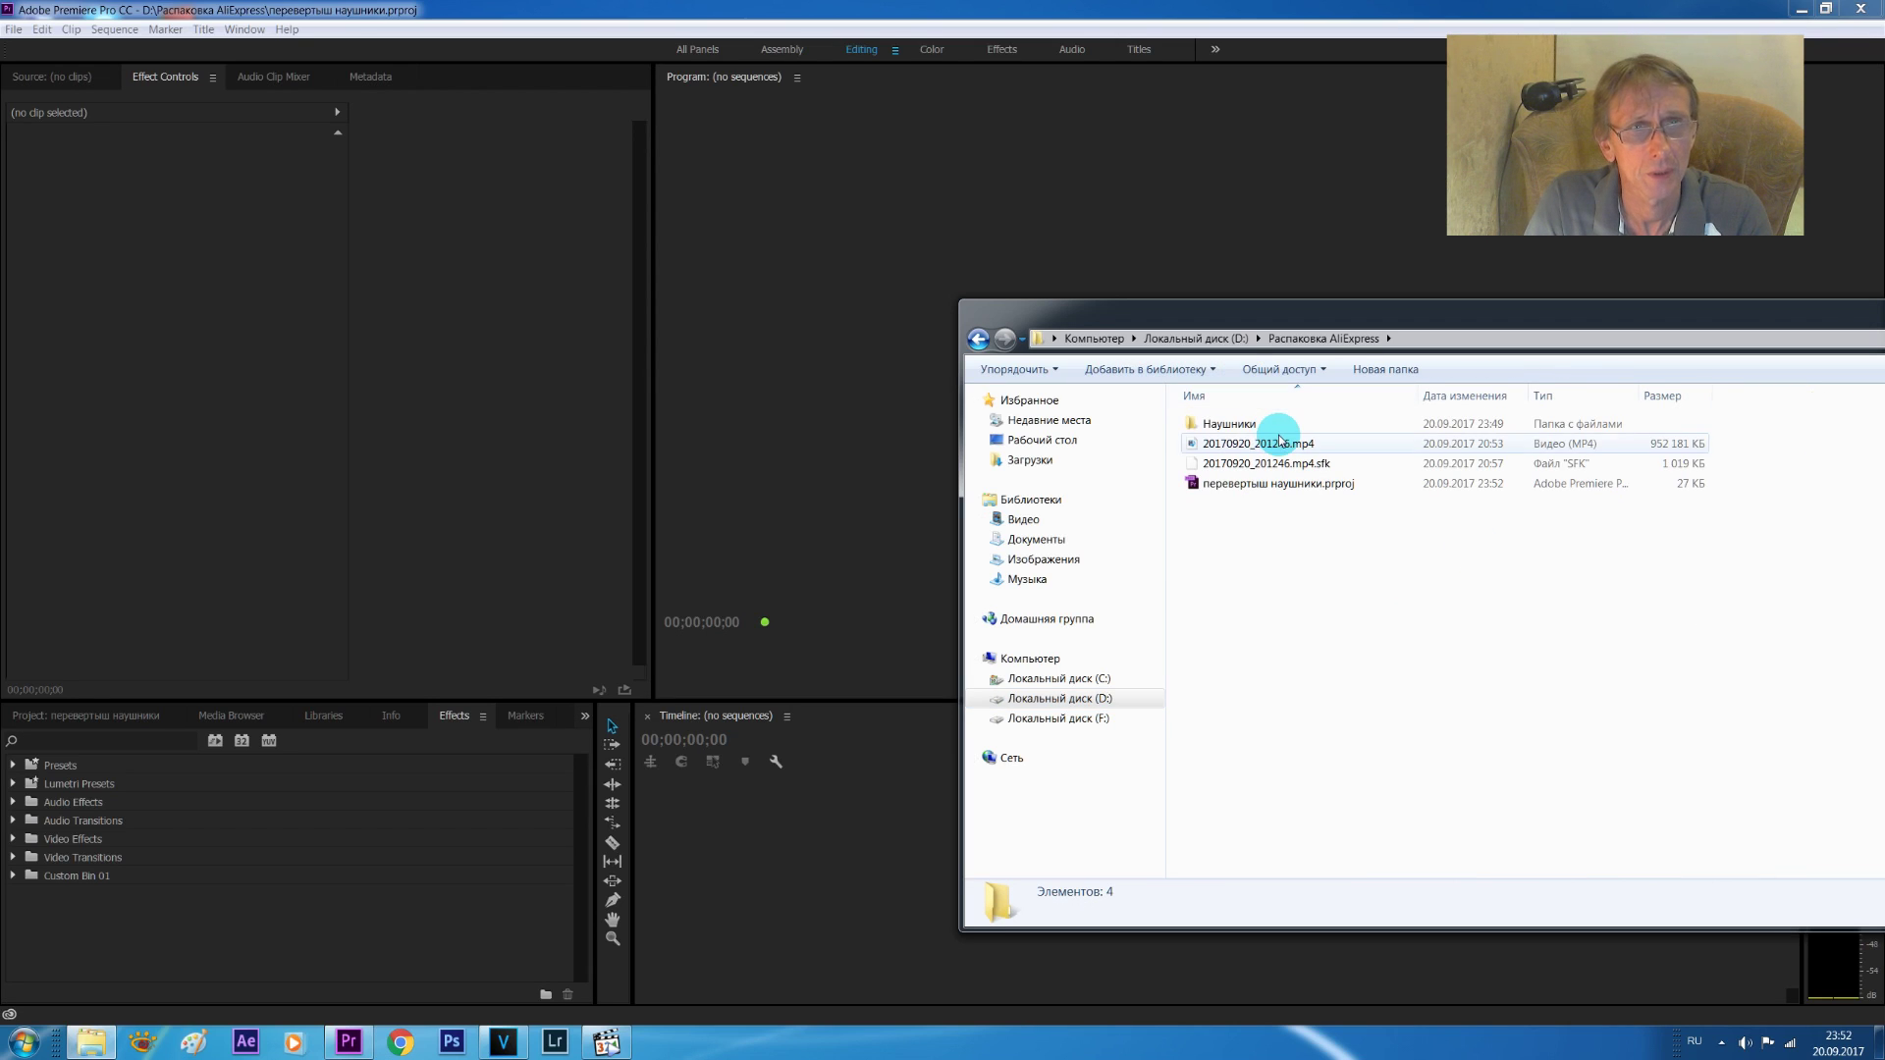
pyautogui.doubleClick(1281, 425)
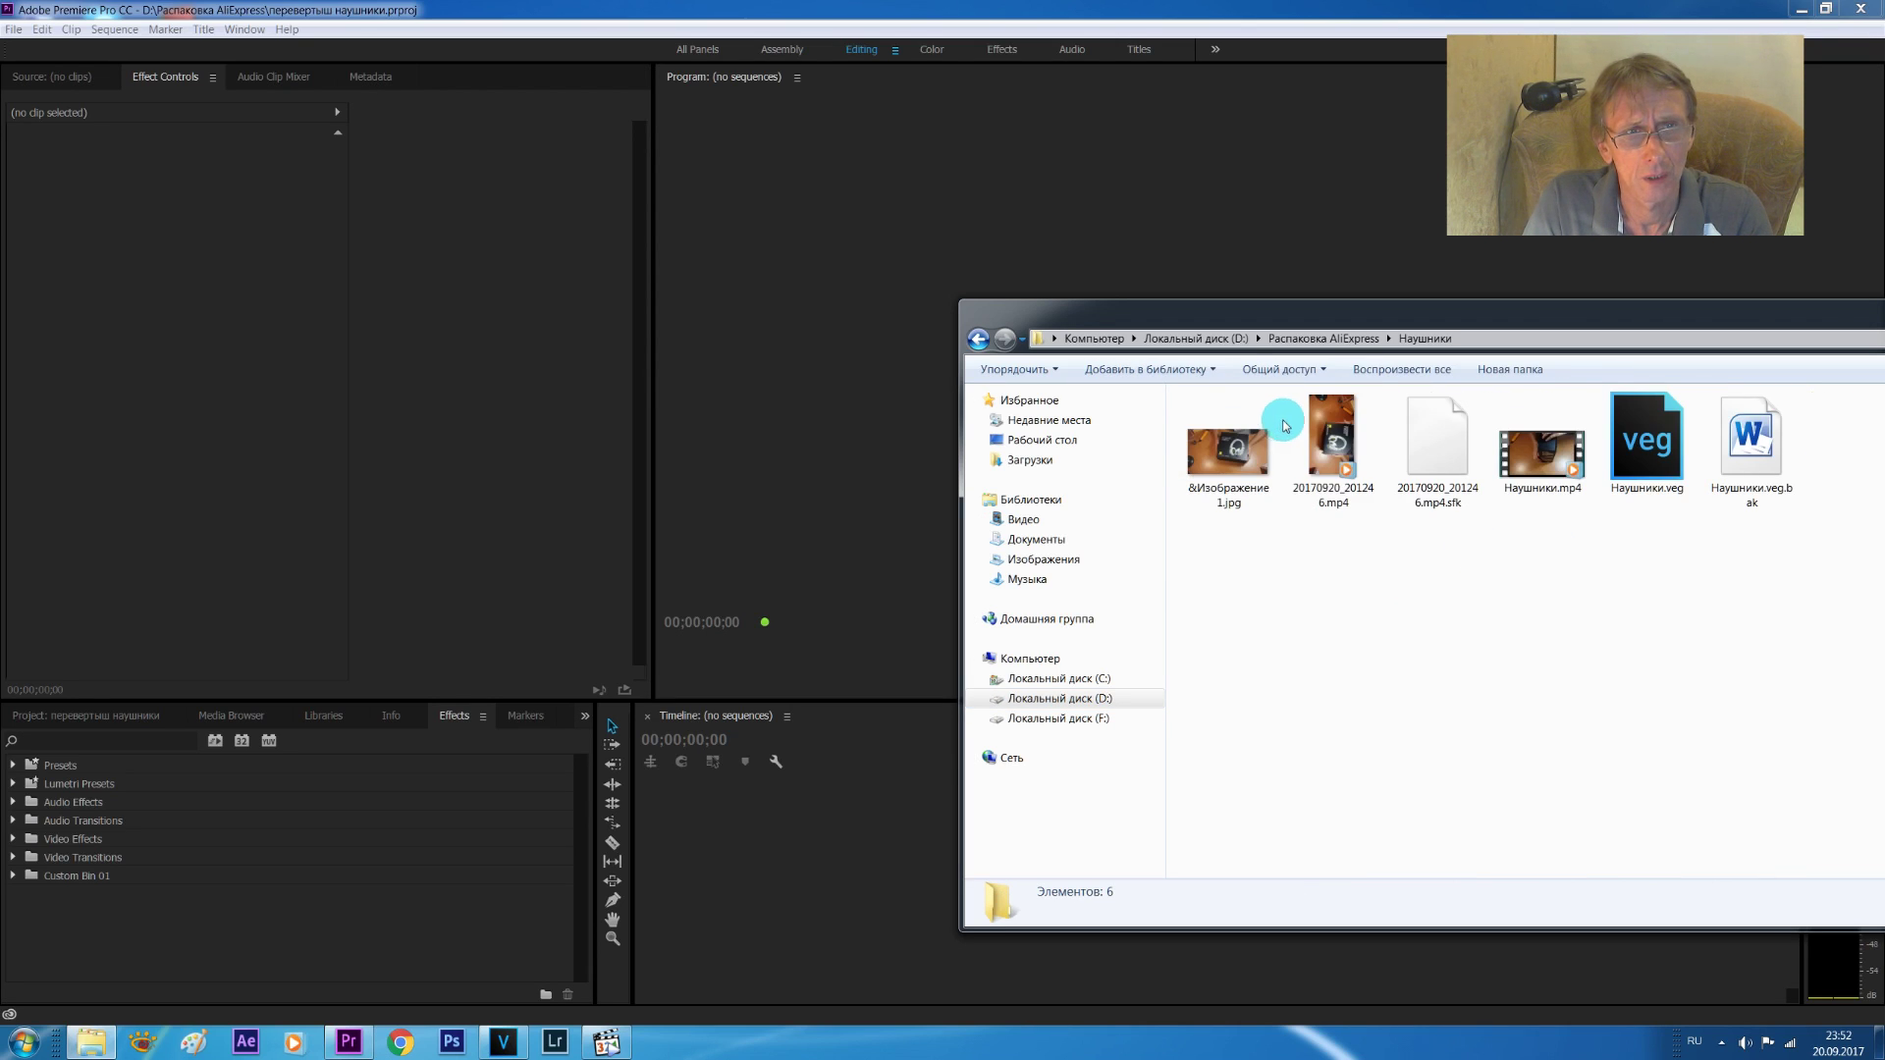
pyautogui.moveTo(1294, 432)
pyautogui.mouseDown()
pyautogui.moveTo(1218, 576)
pyautogui.moveTo(692, 869)
pyautogui.mouseUp()
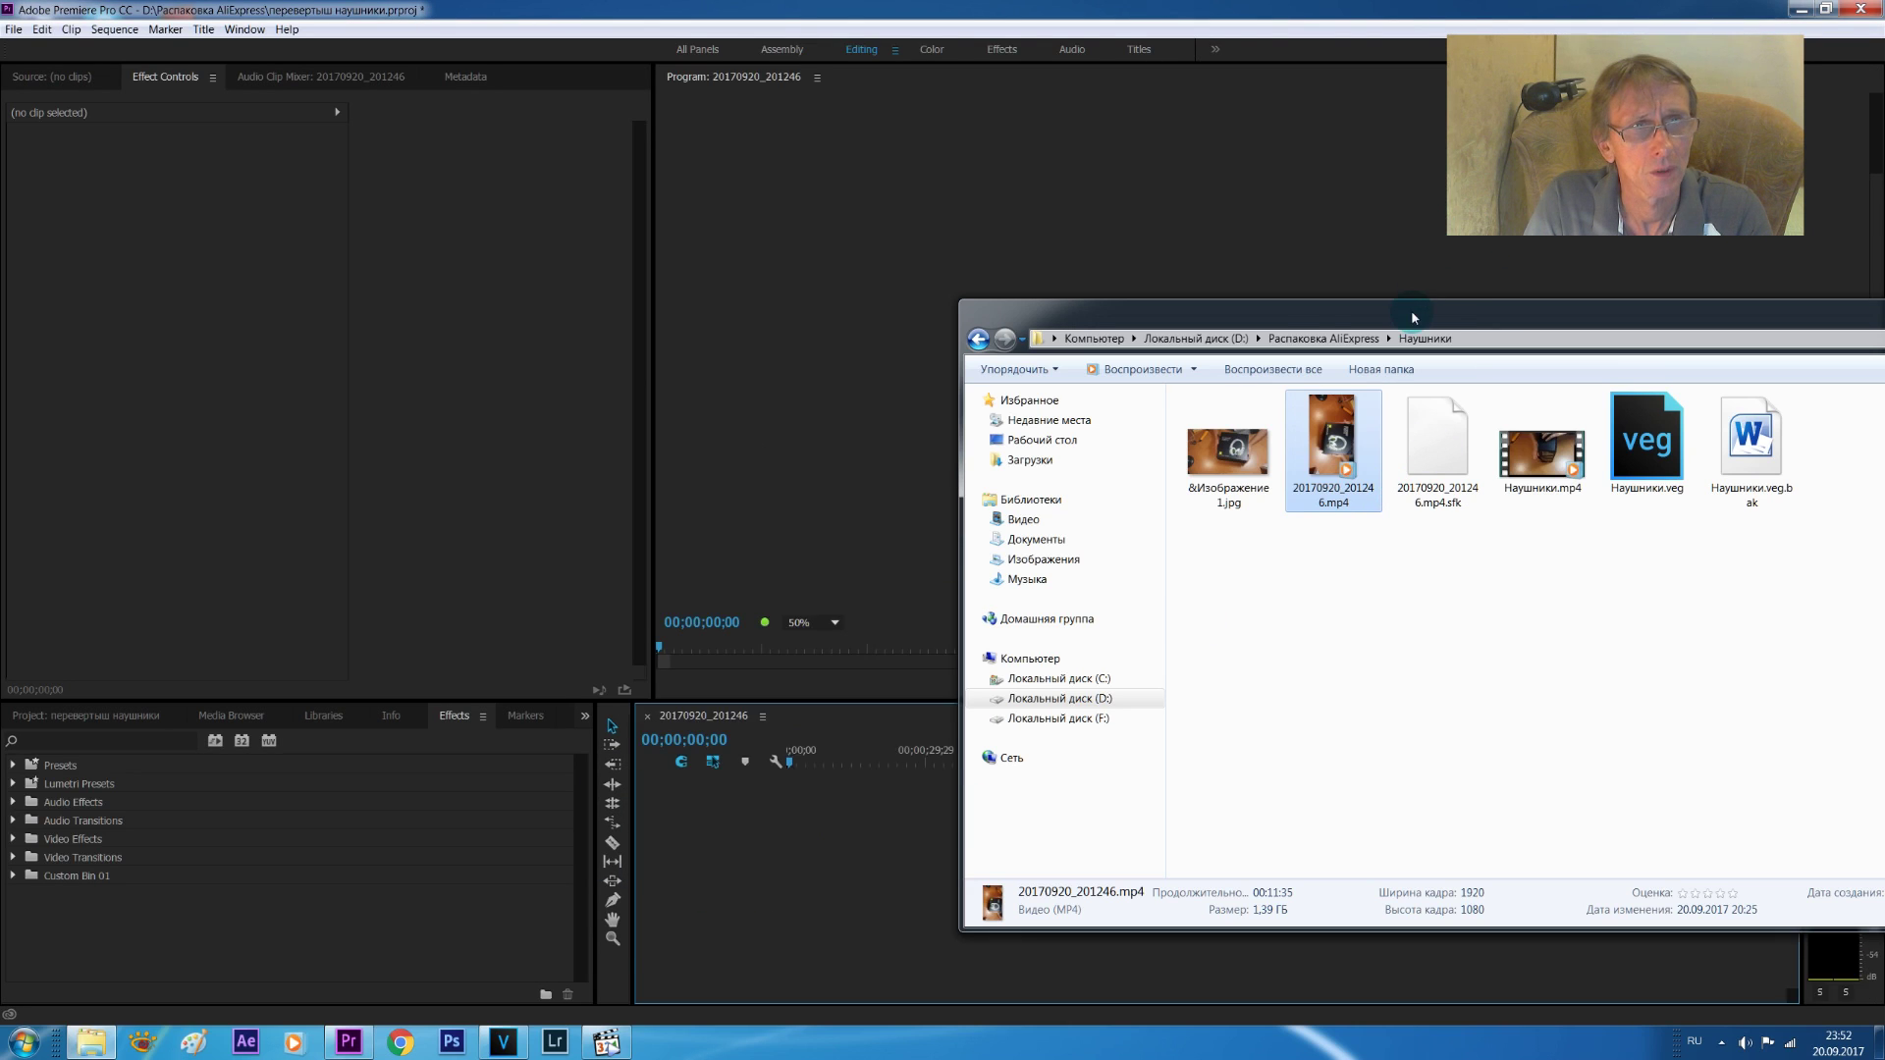
pyautogui.moveTo(1410, 310); pyautogui.dragTo(1123, 623)
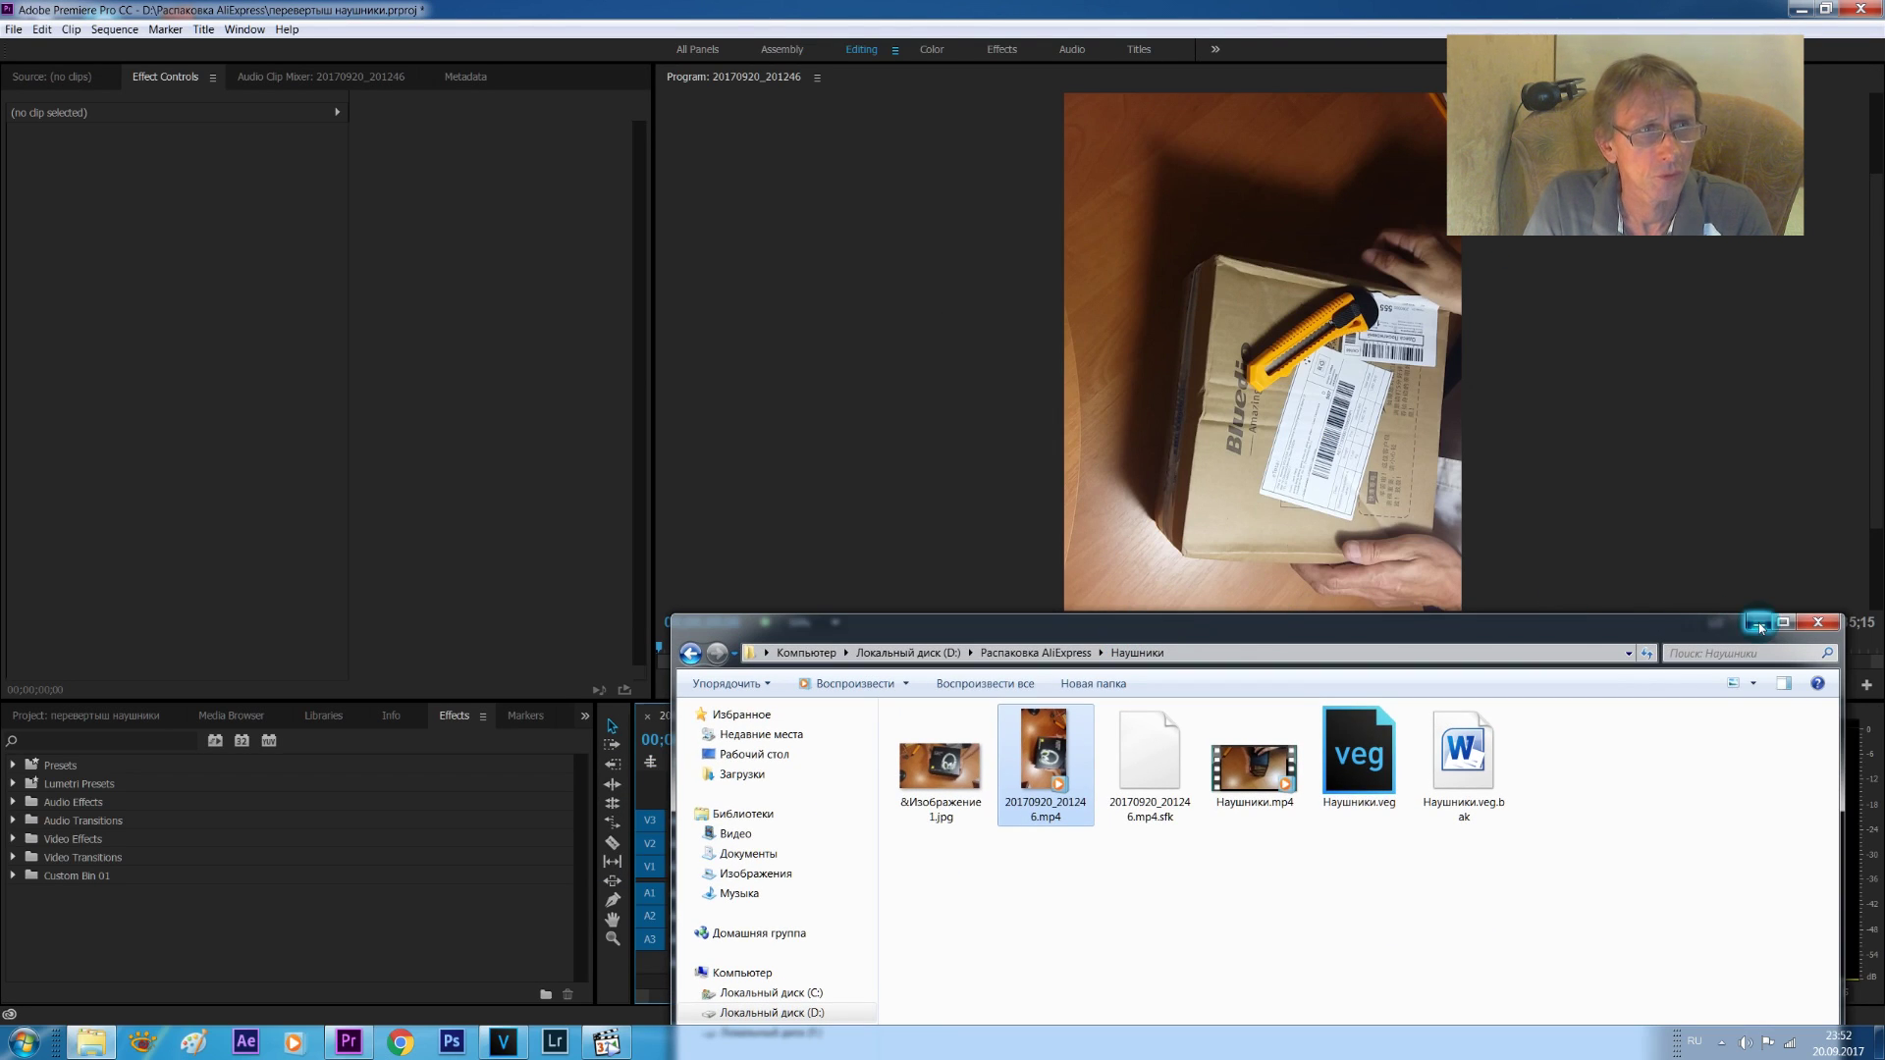
# - Minimize the file window to view the 20170920_201246 sequence in Premiere
pyautogui.click(1757, 622)
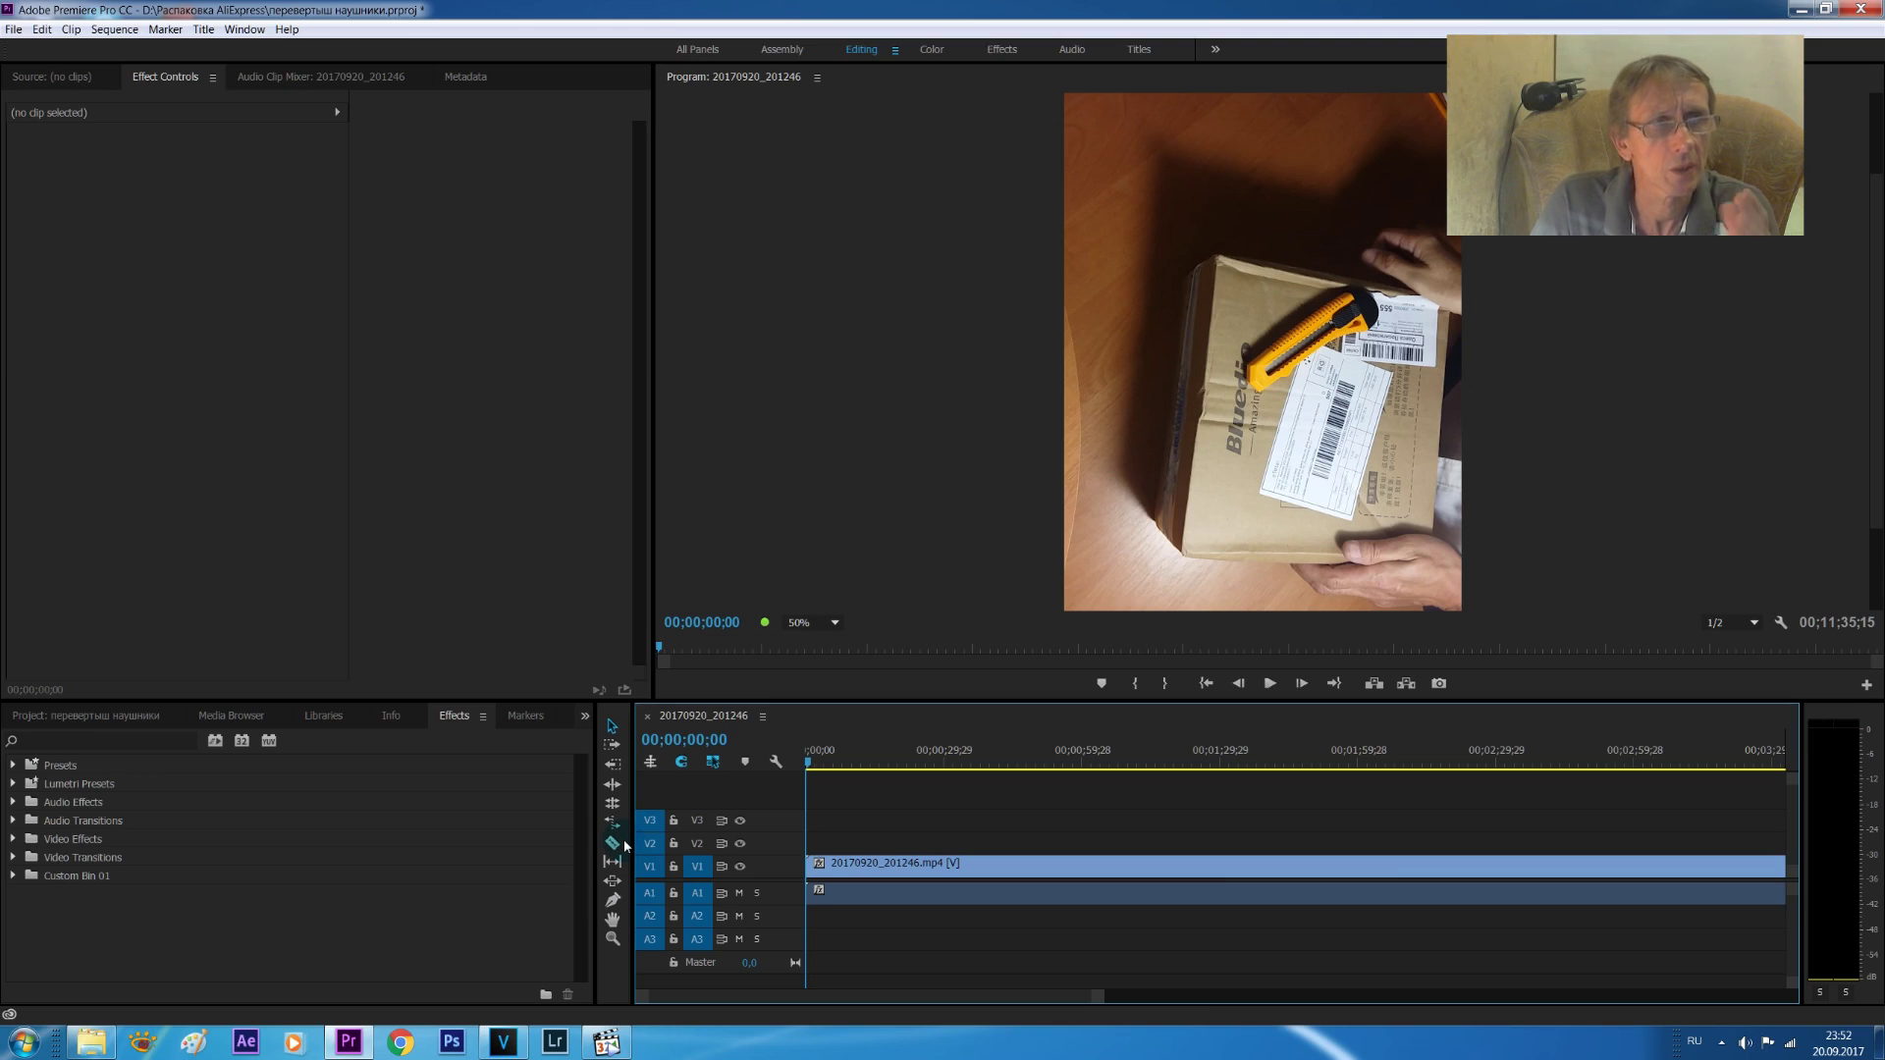
pyautogui.click(1260, 280)
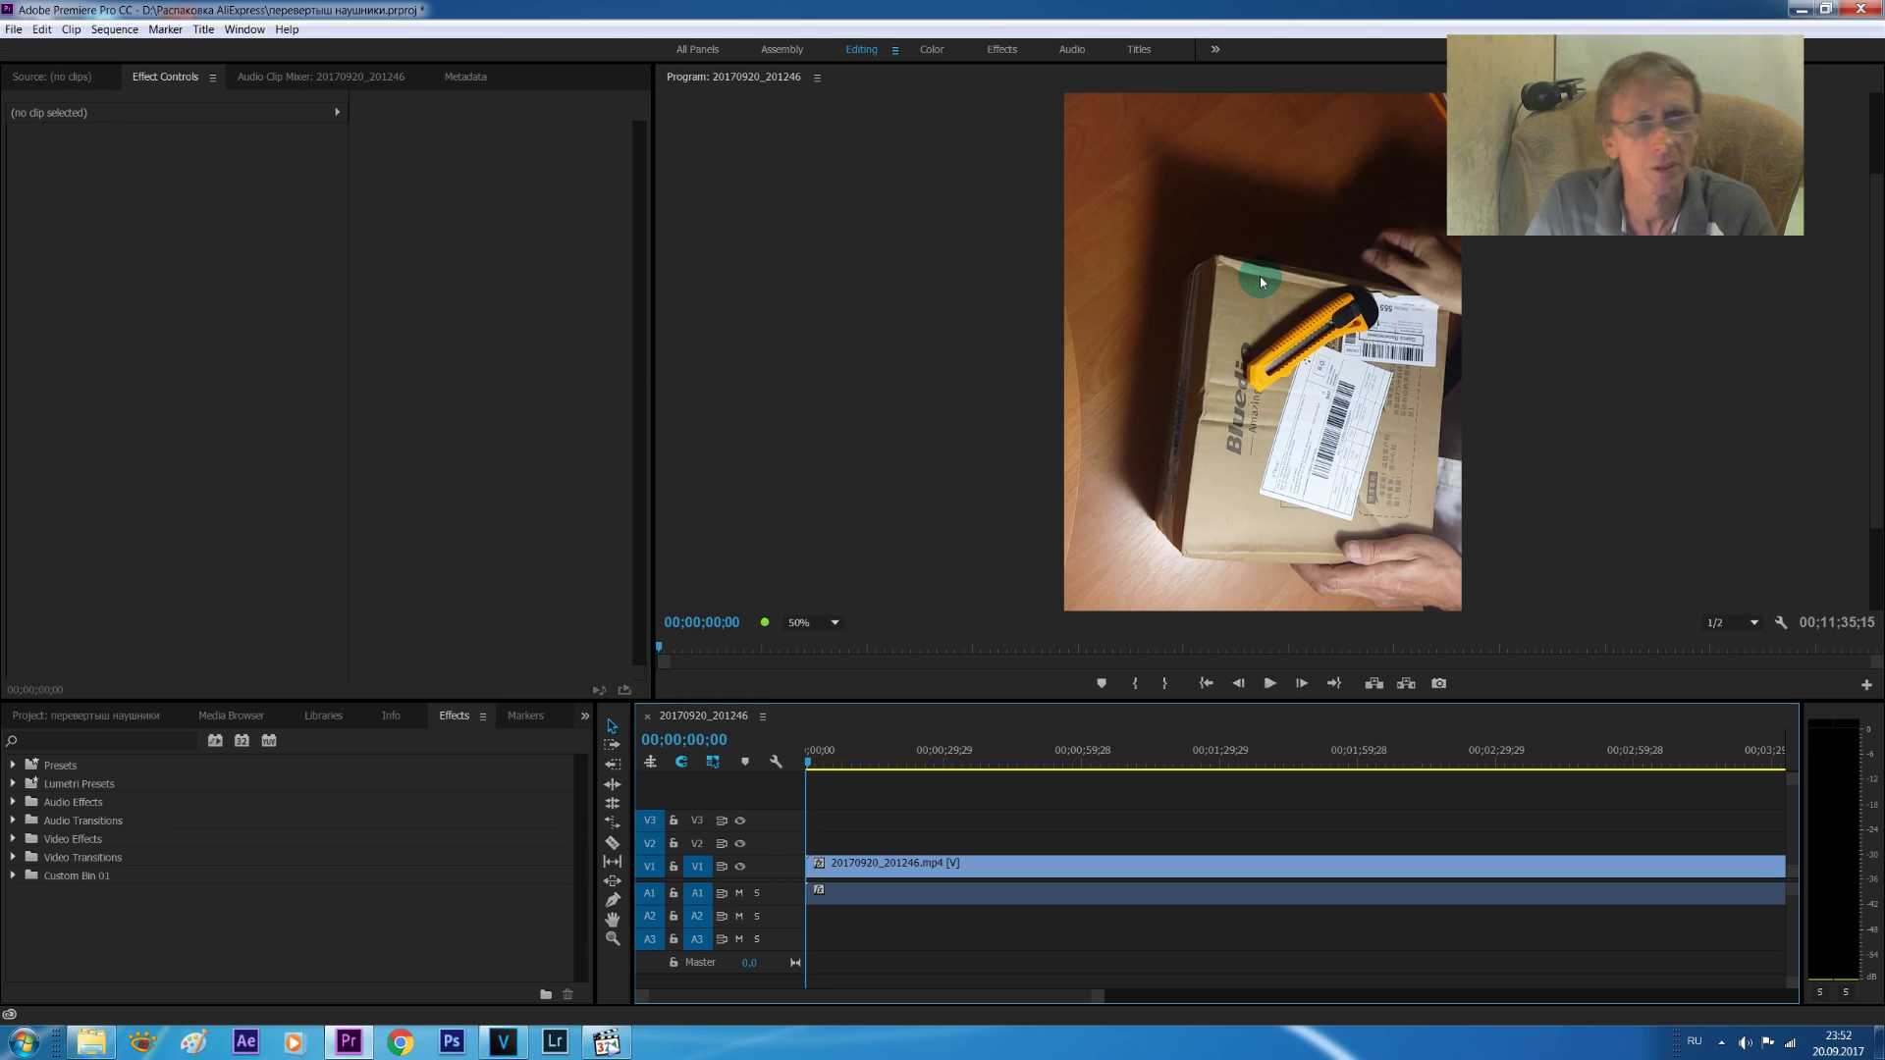
pyautogui.moveTo(1745, 136); pyautogui.dragTo(1776, 184)
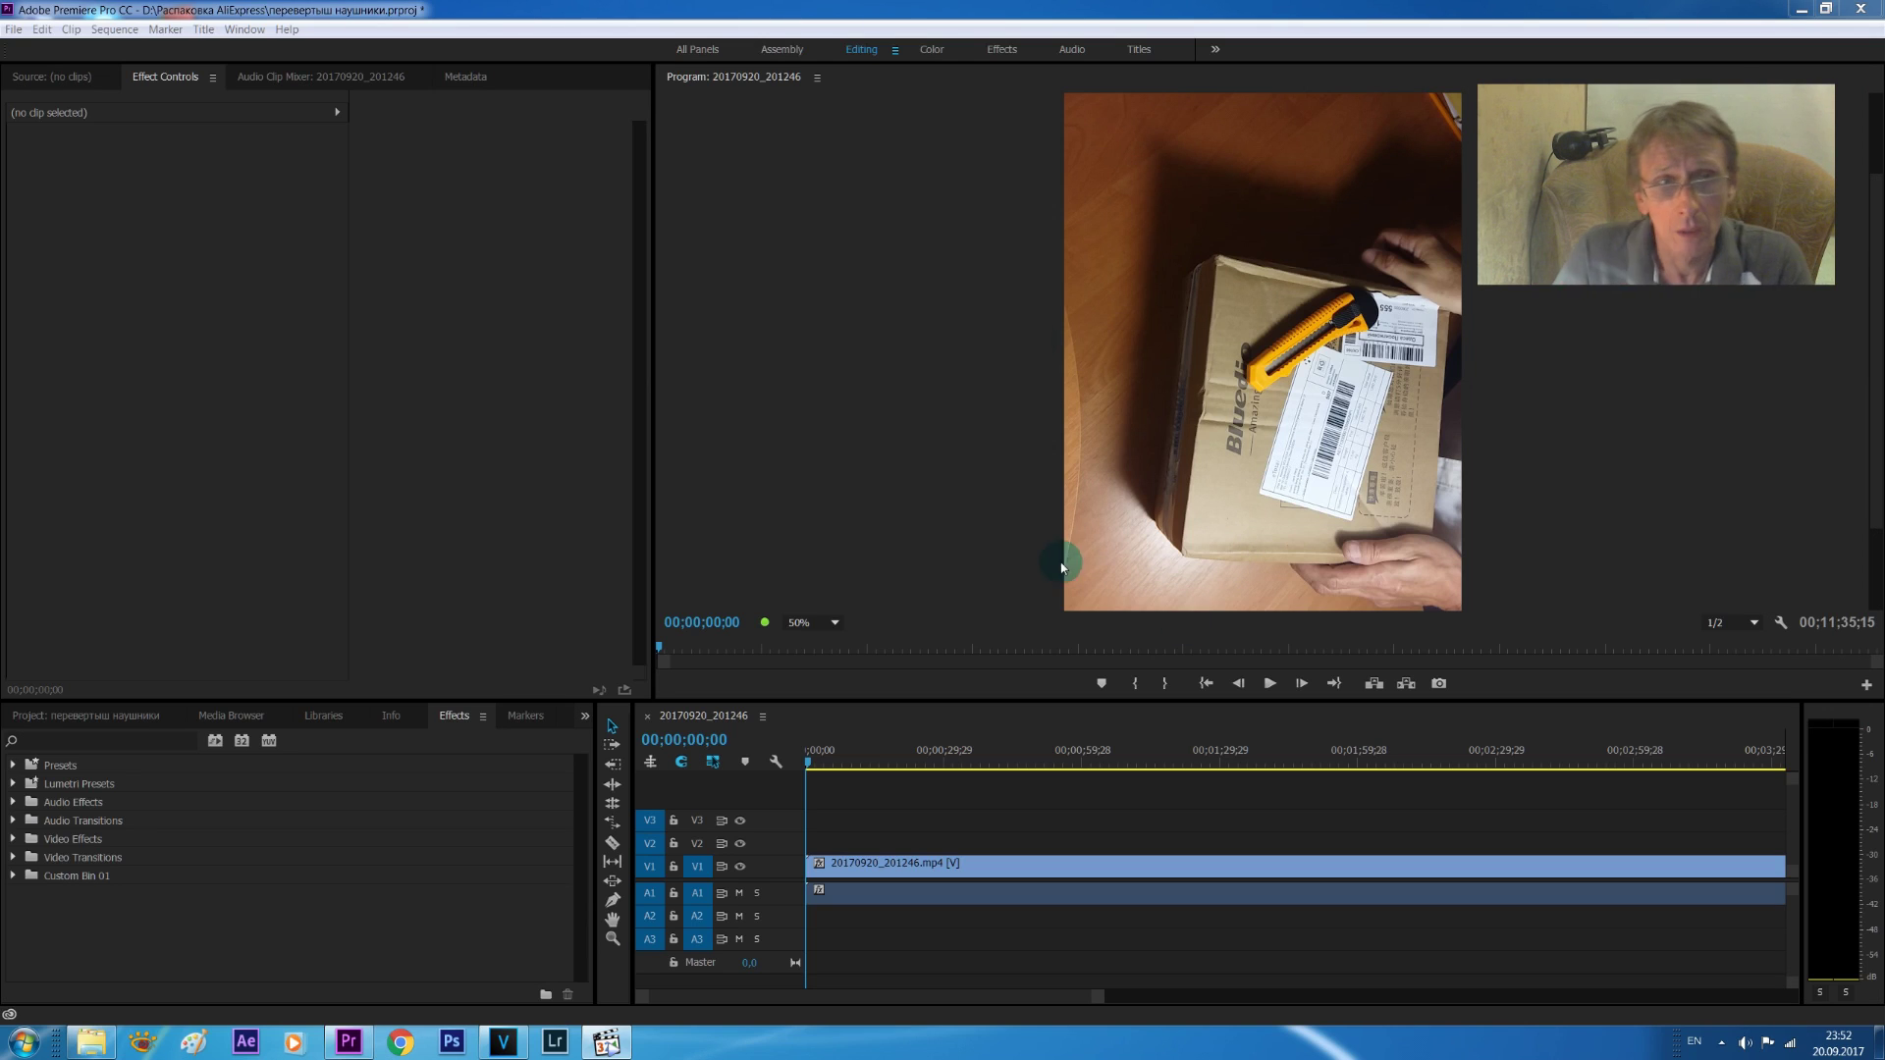
pyautogui.moveTo(1639, 215); pyautogui.dragTo(1642, 204)
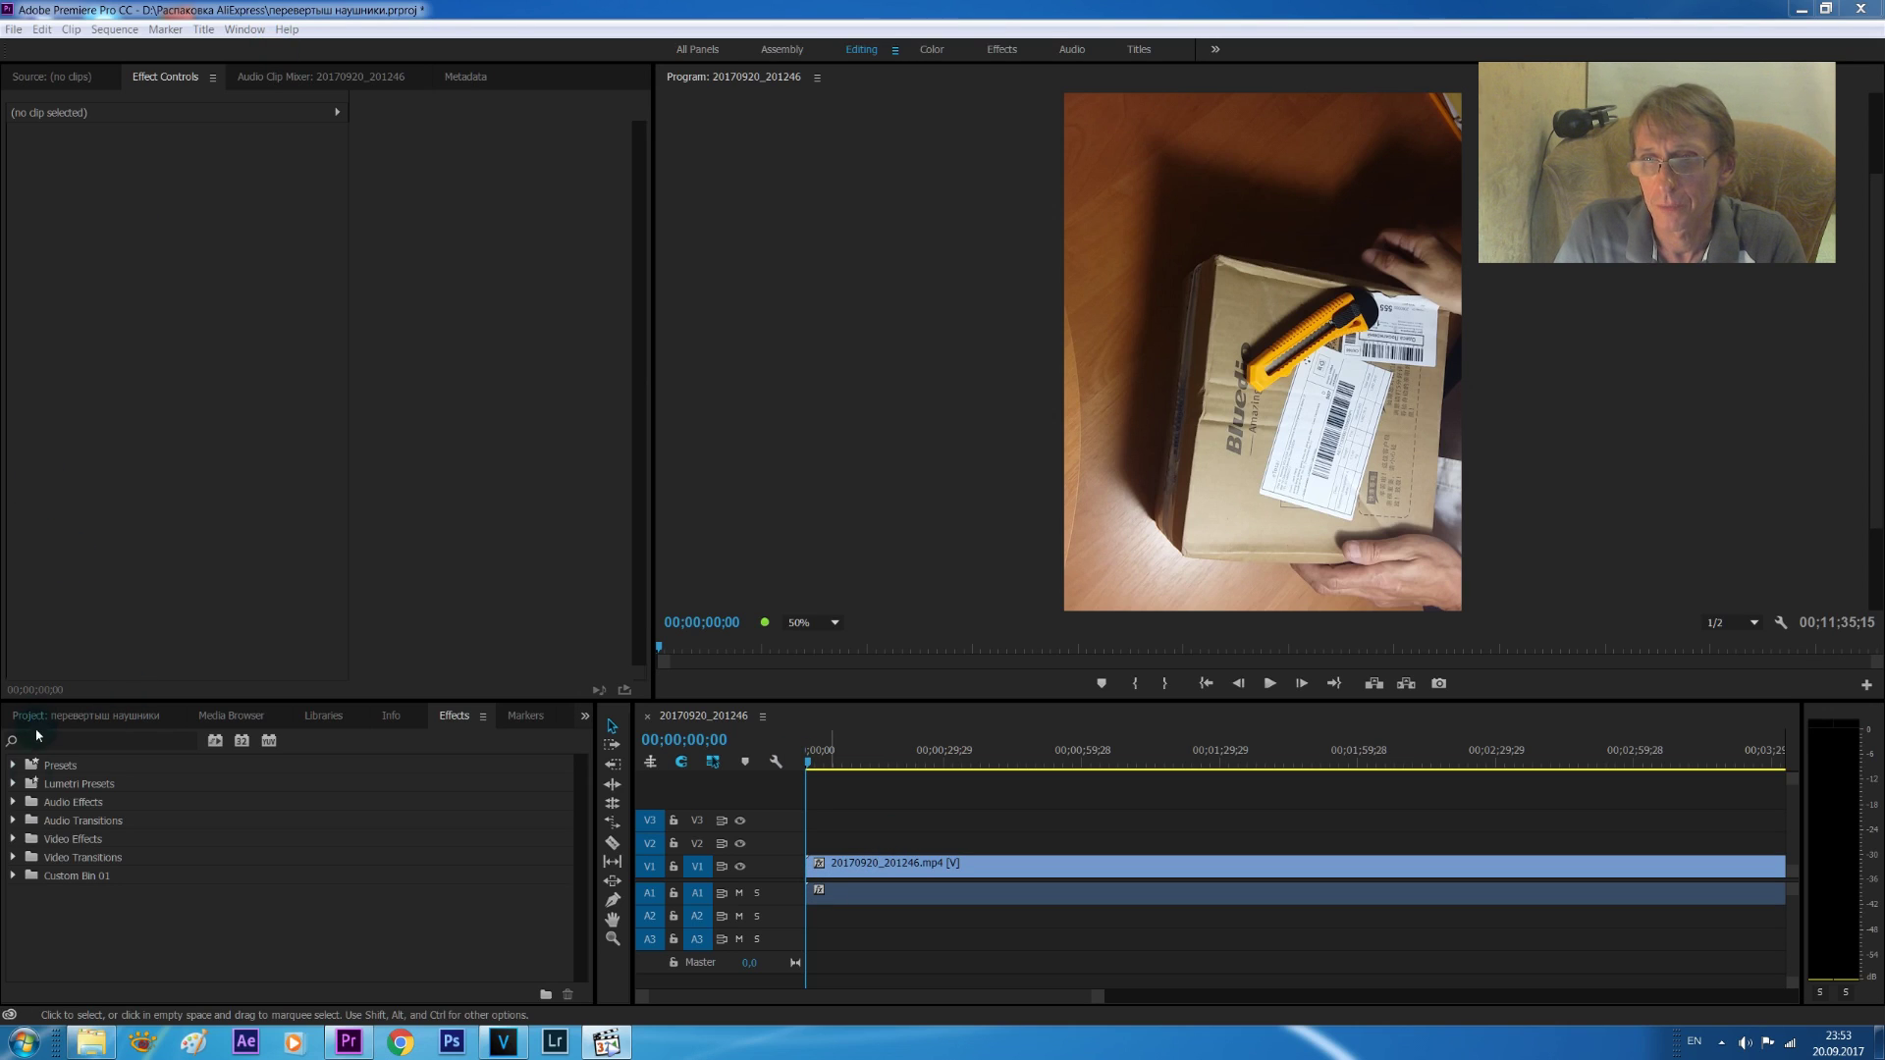
pyautogui.click(1540, 229)
pyautogui.click(488, 853)
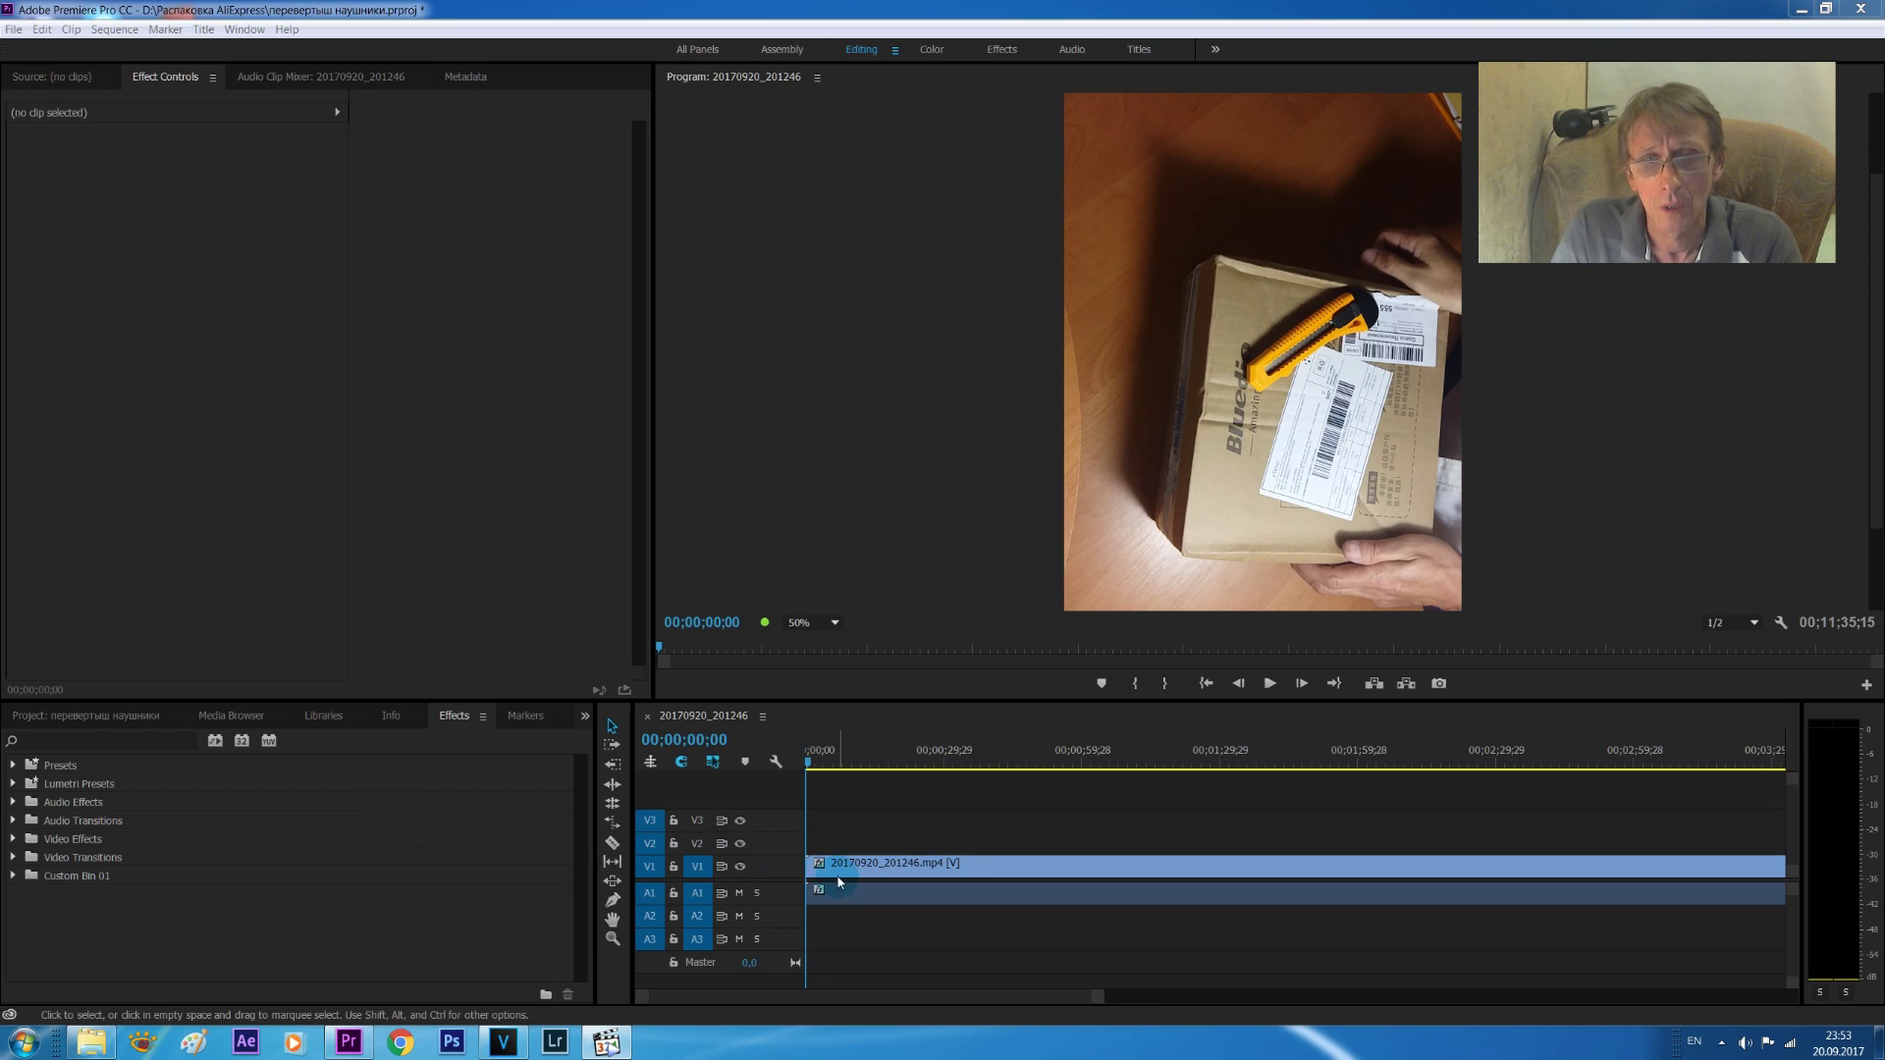
# - In Sequence Settings, change the frame size from 1080×1920 to 1920×1080 (16:9)
pyautogui.click(115, 29)
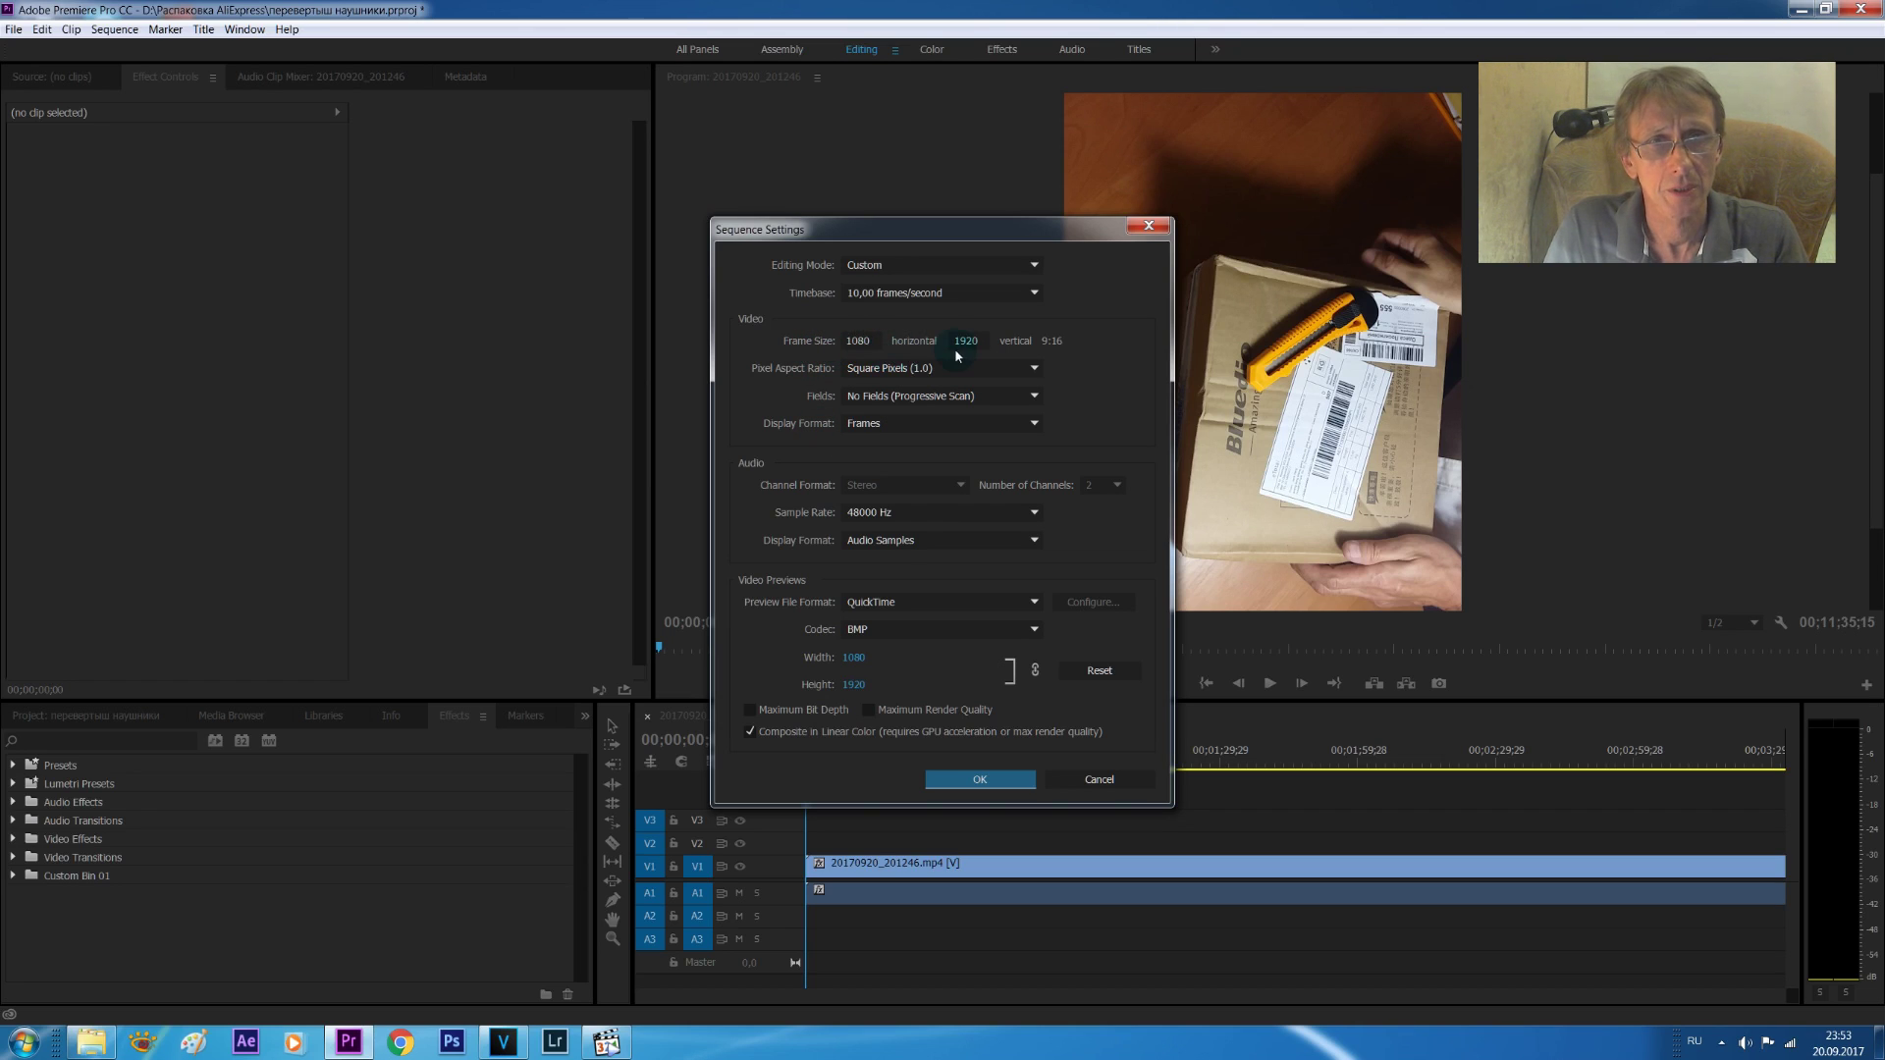
pyautogui.click(872, 340)
pyautogui.write('1920')
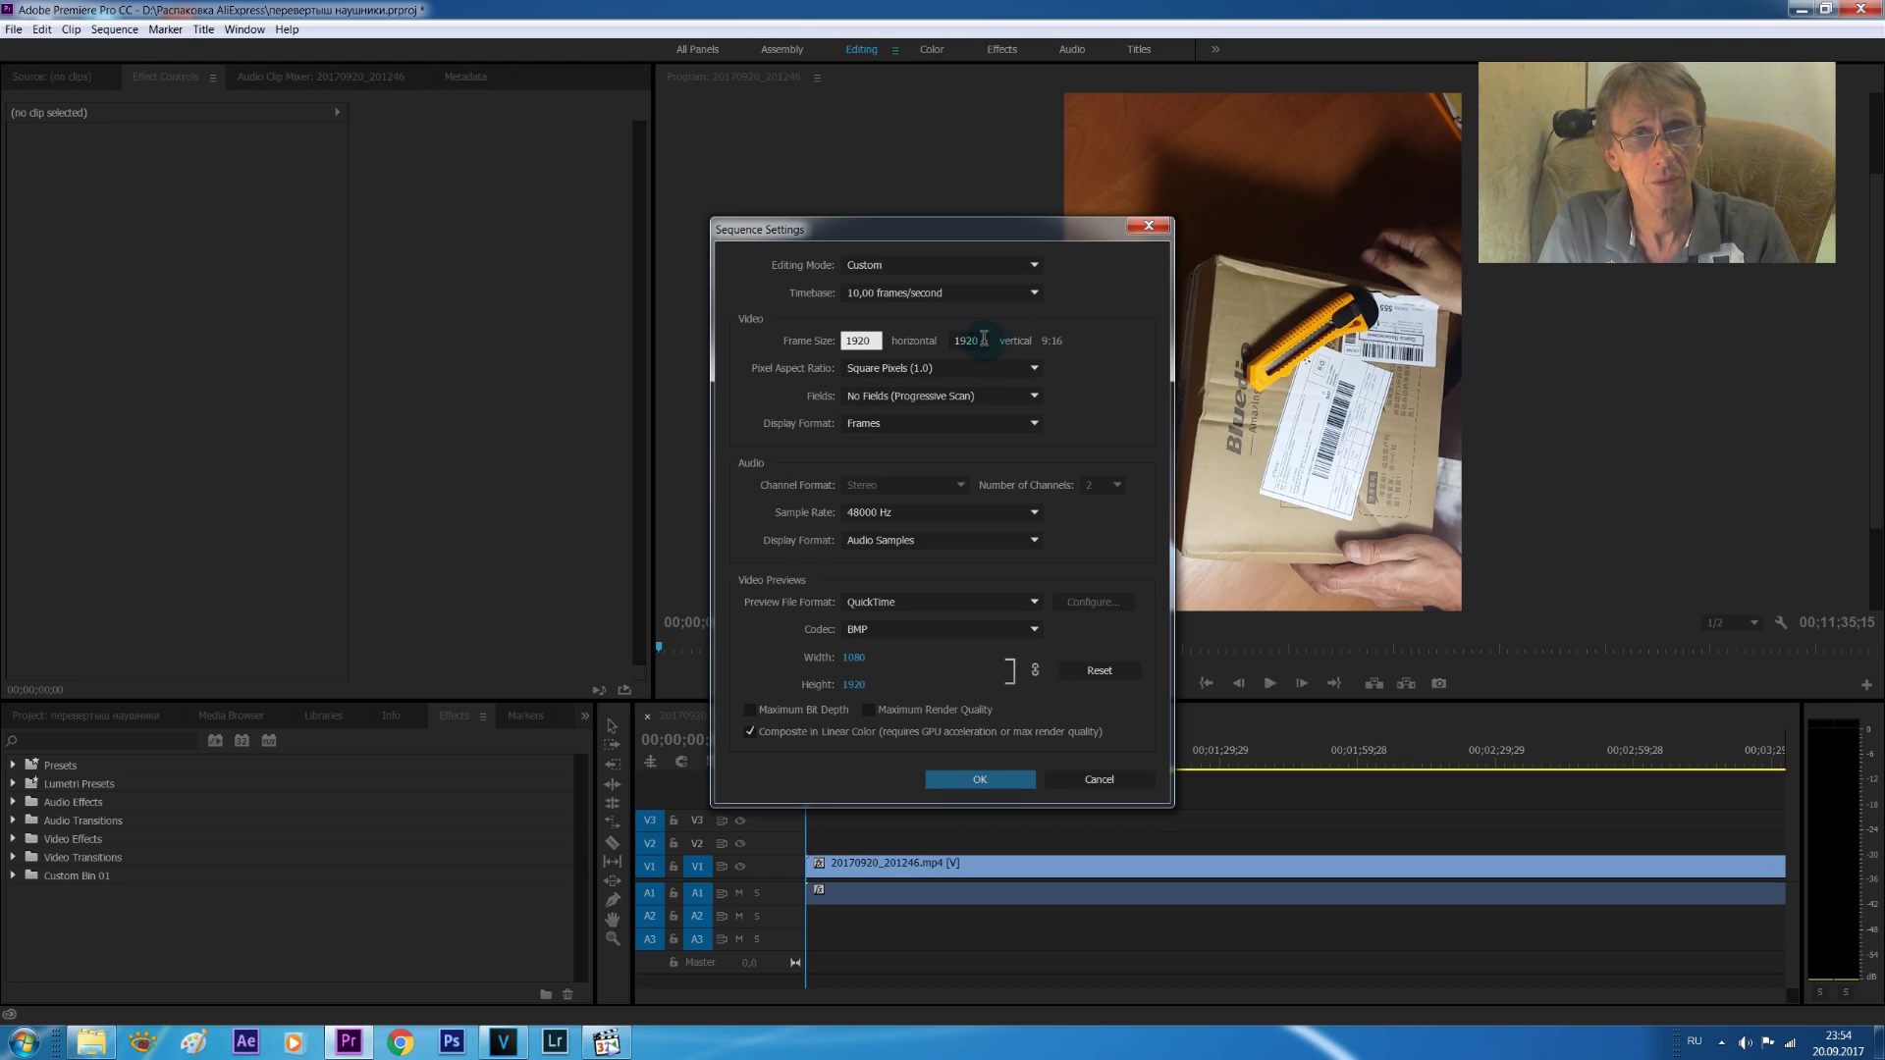
pyautogui.click(984, 340)
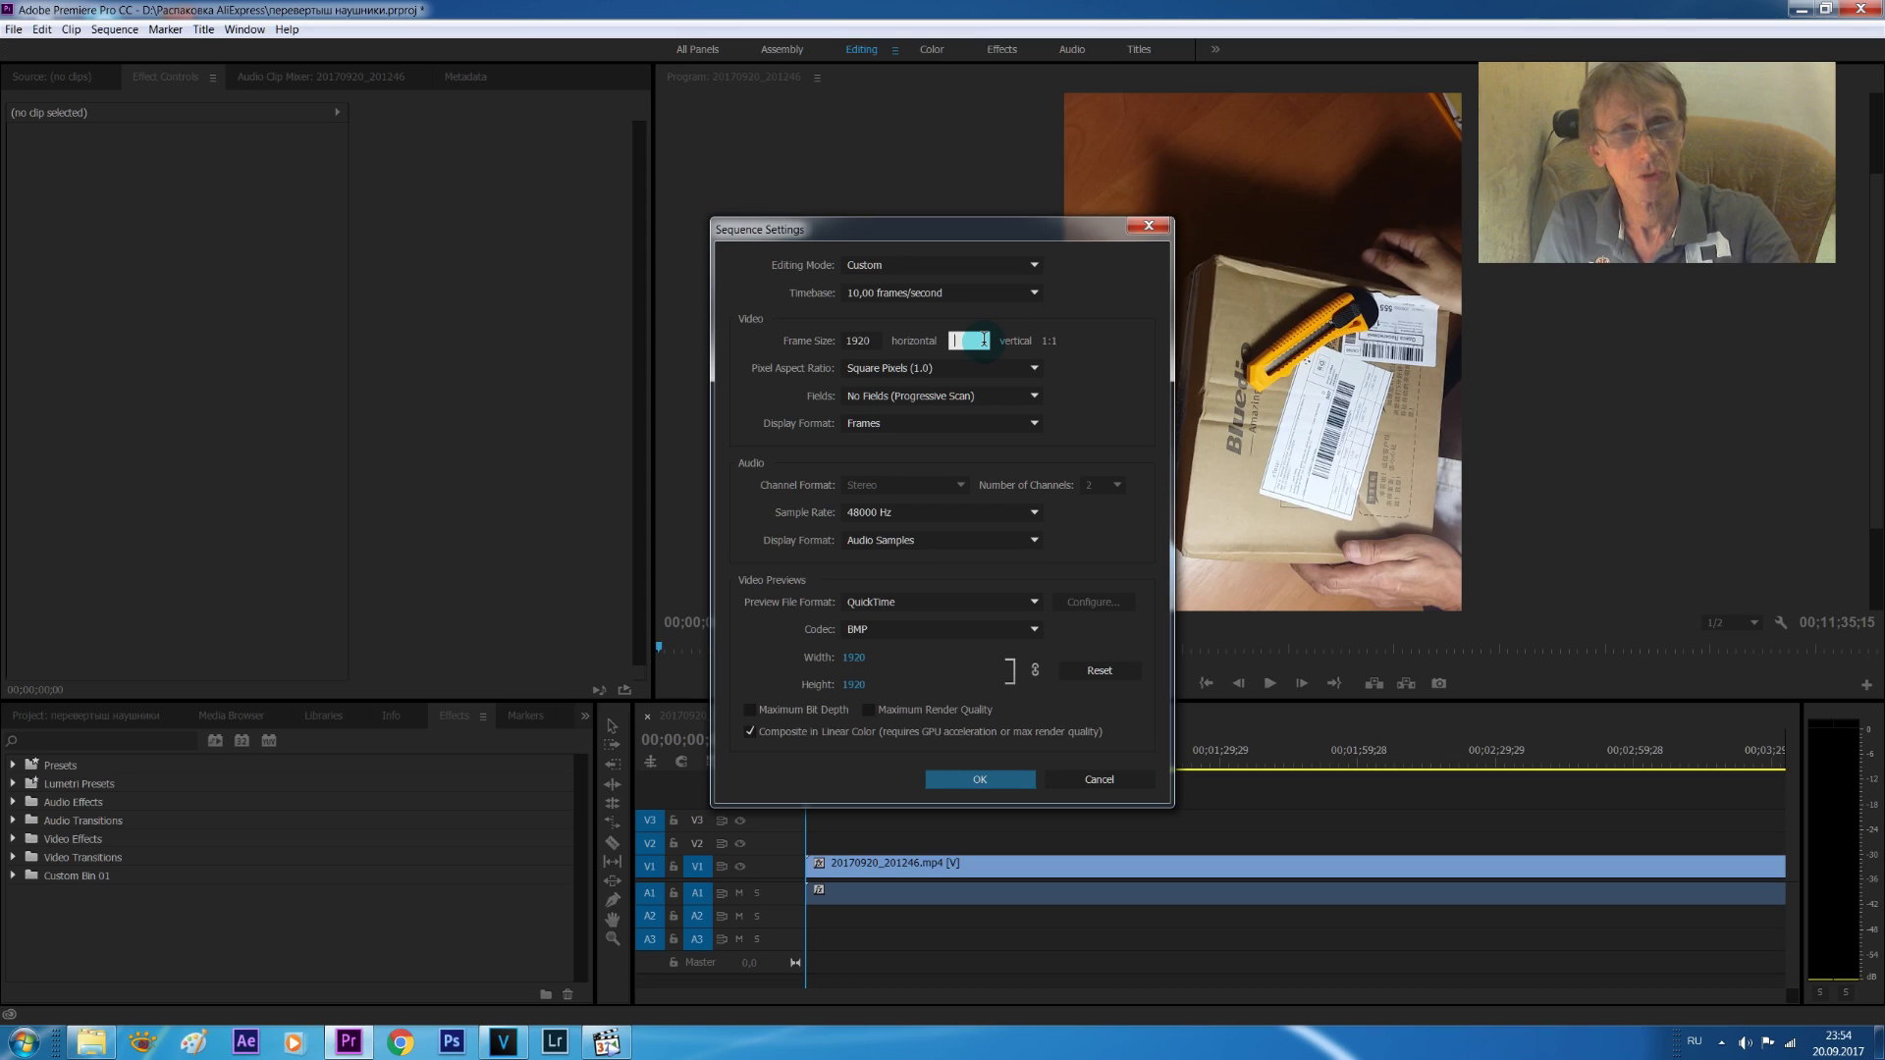
pyautogui.write('1080')
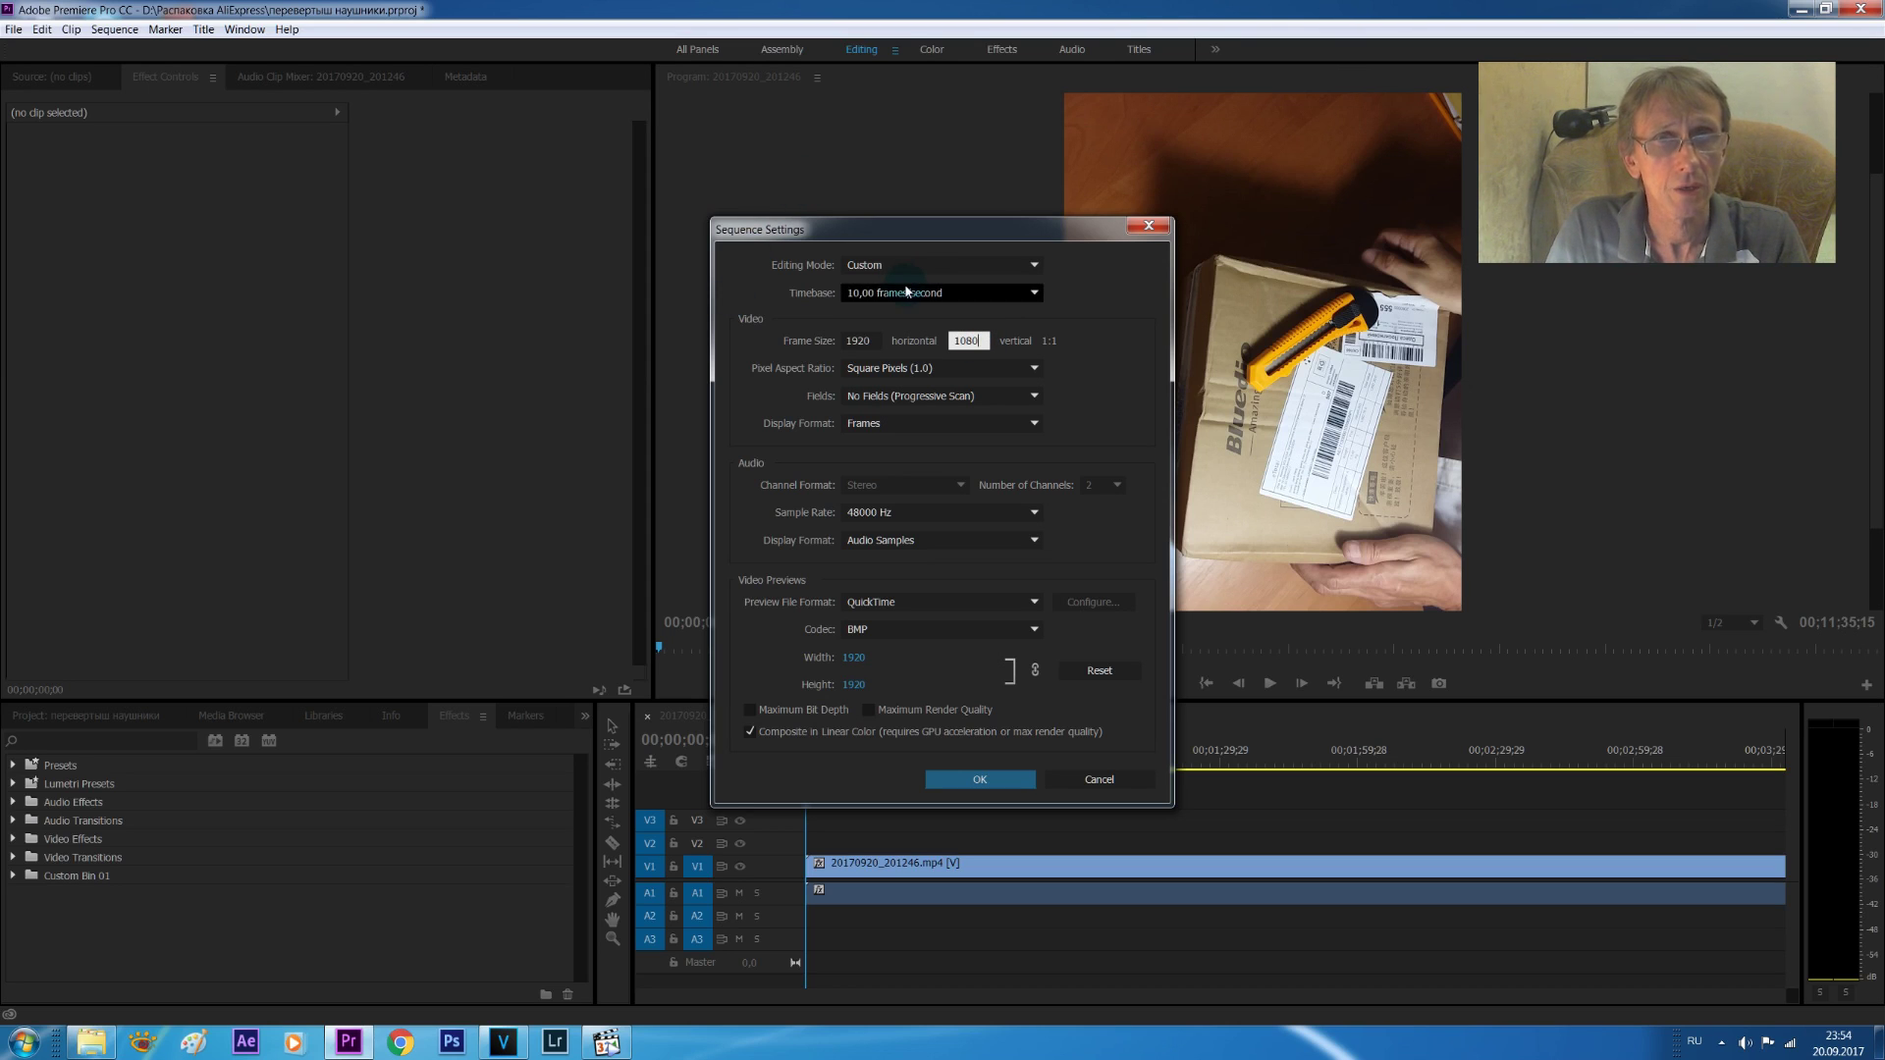
pyautogui.click(958, 290)
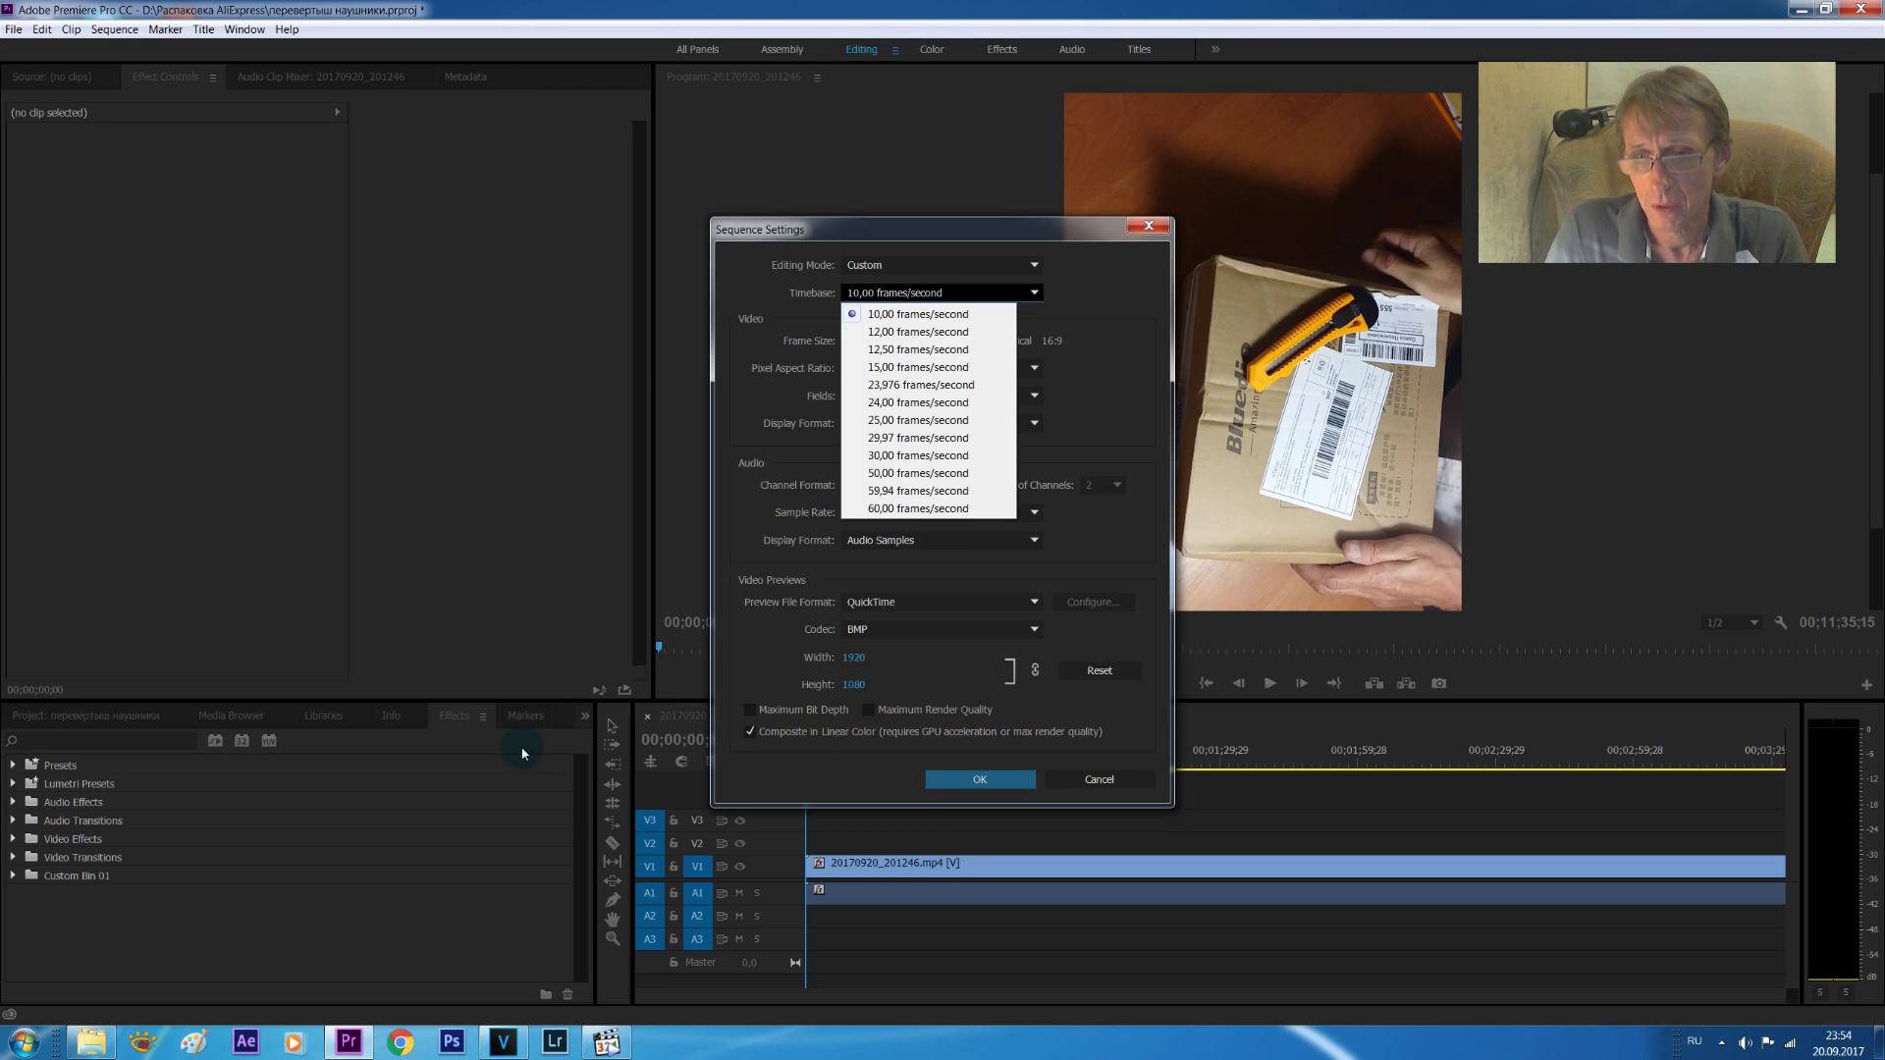
pyautogui.click(116, 1043)
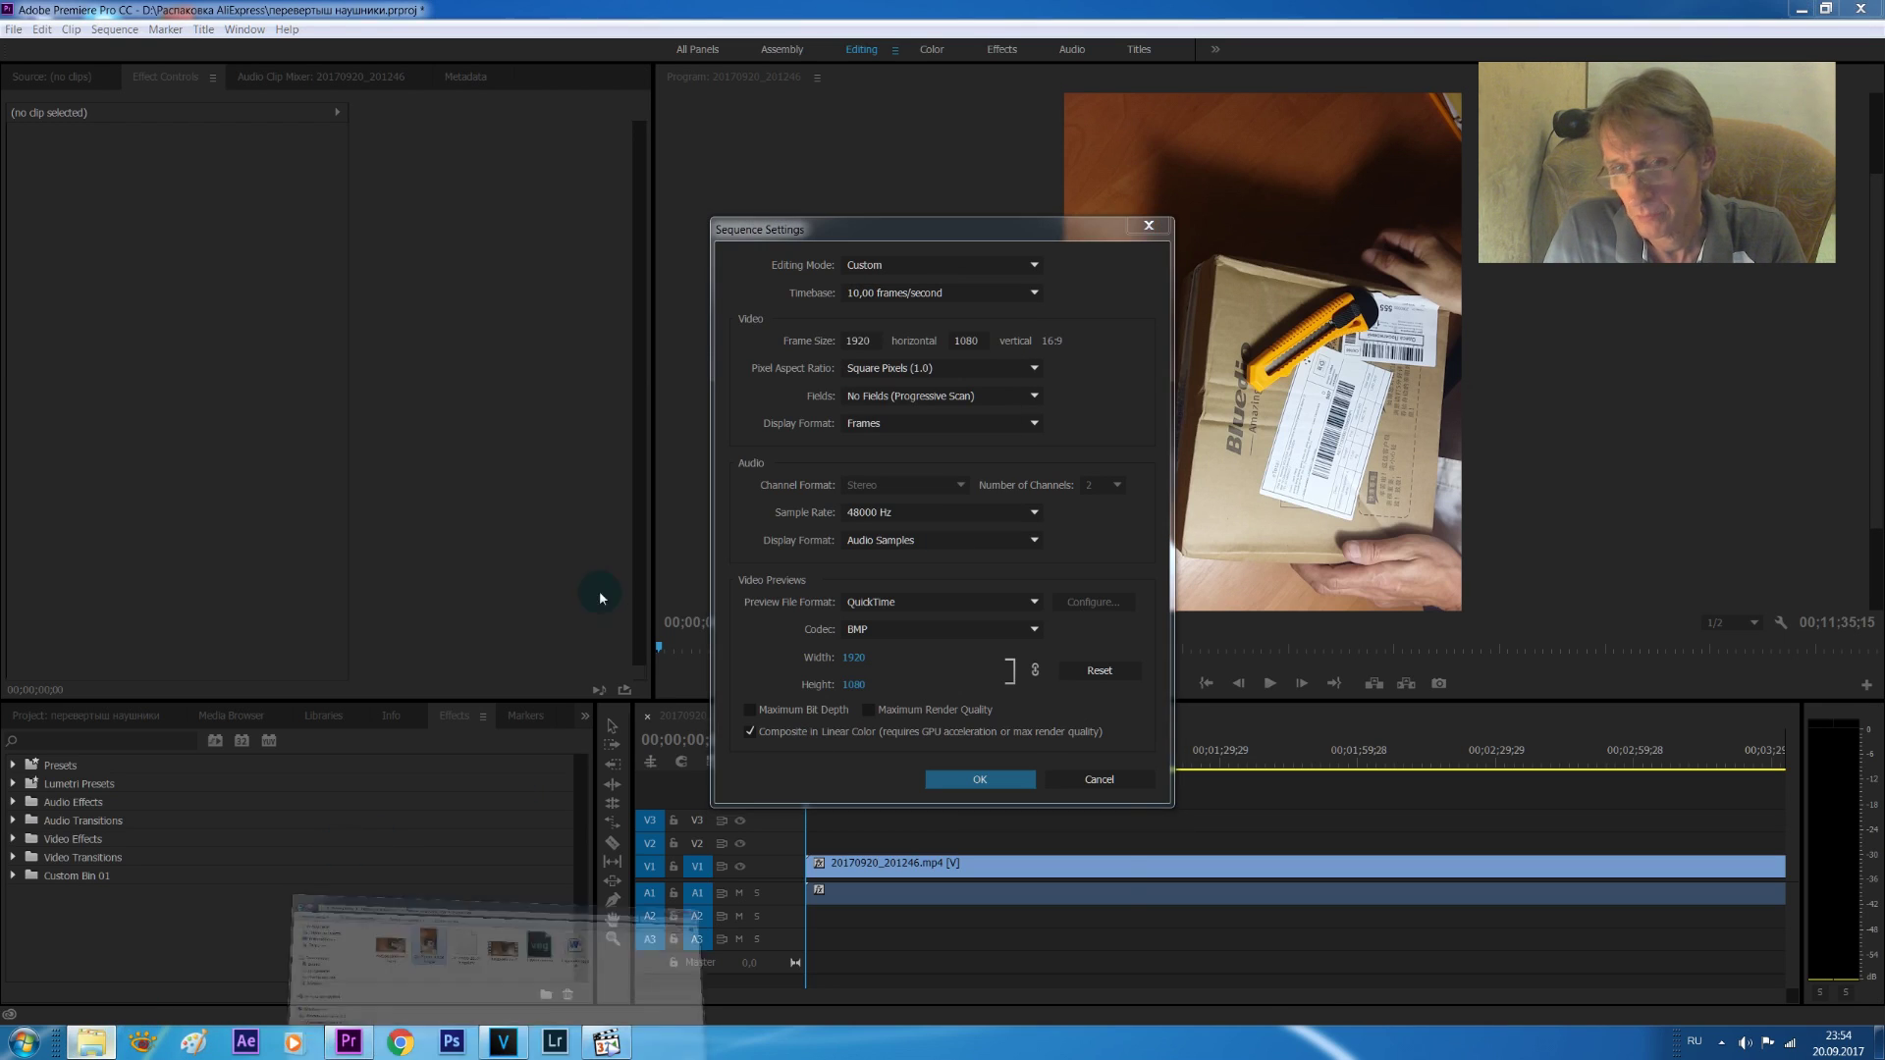
# - Confirm in 20170920_201246.mp4's Details that it is 1920 × 1080 at 30 fps, then close Explorer
pyautogui.moveTo(1043, 635); pyautogui.dragTo(977, 218)
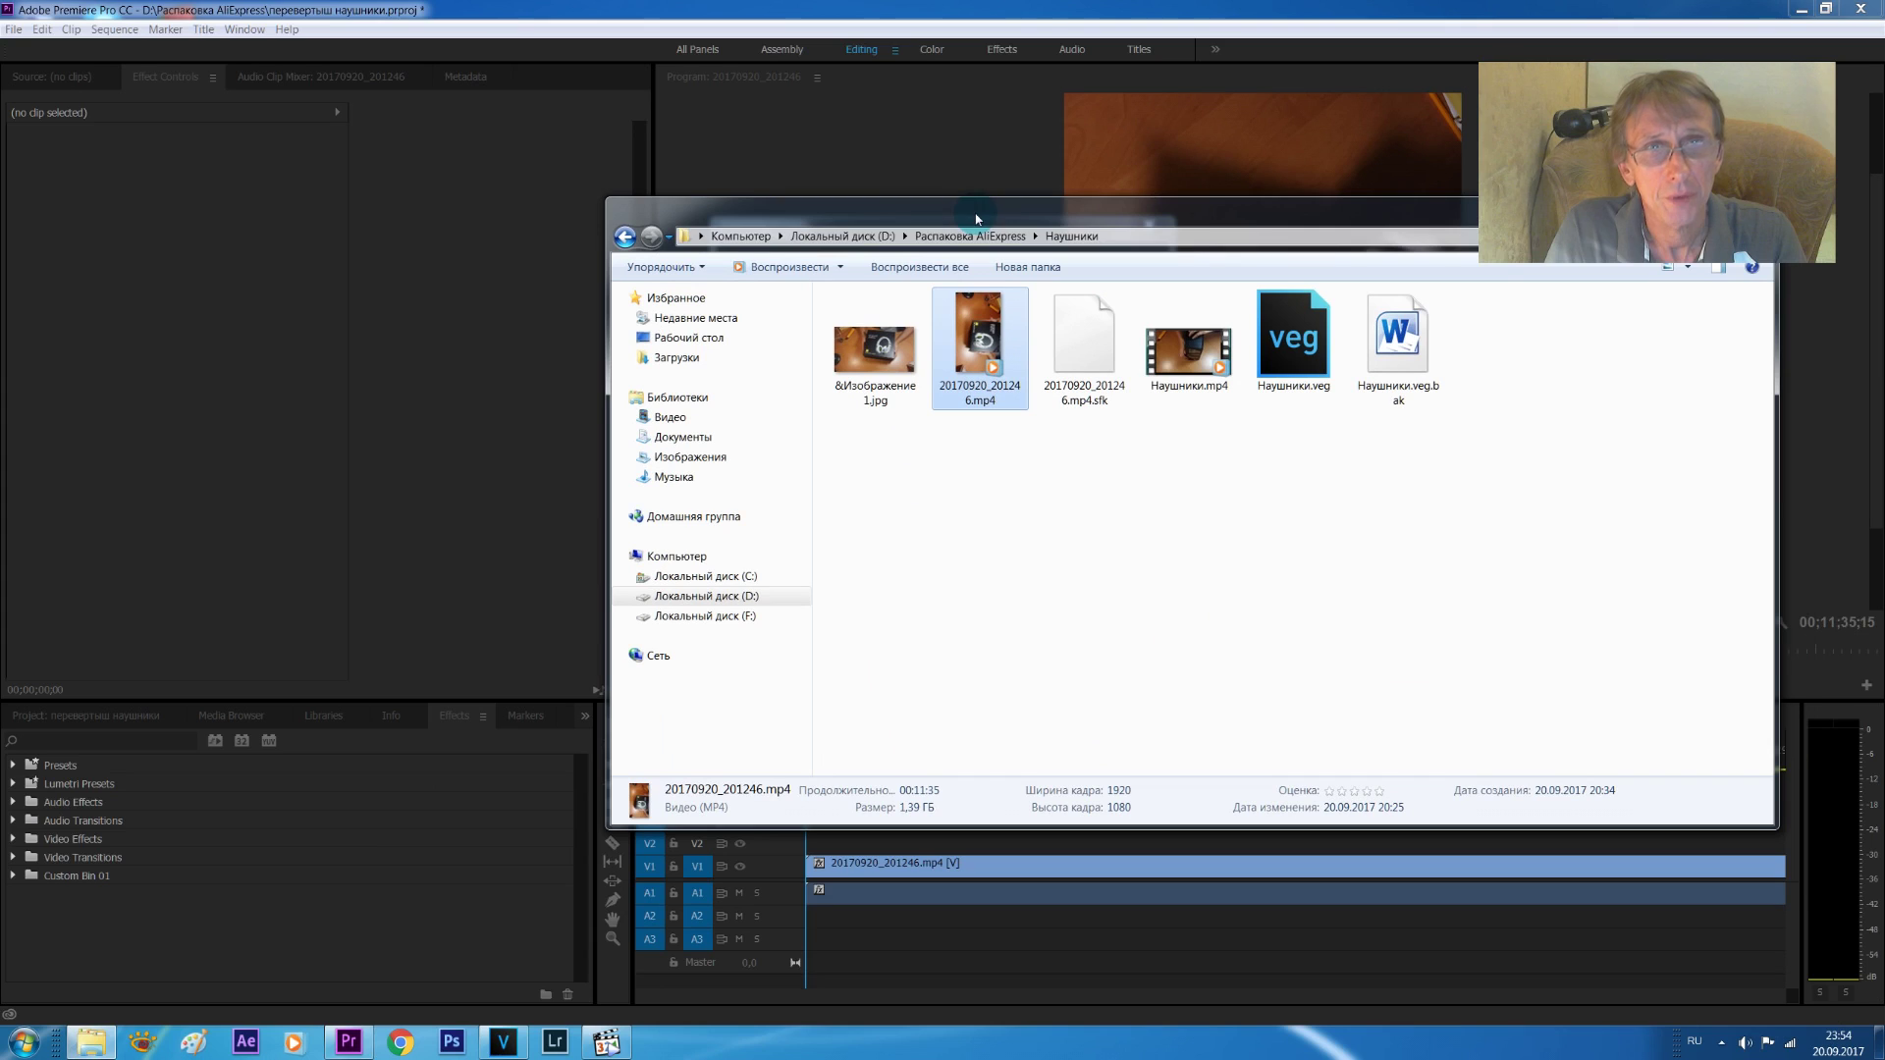
pyautogui.rightClick(992, 332)
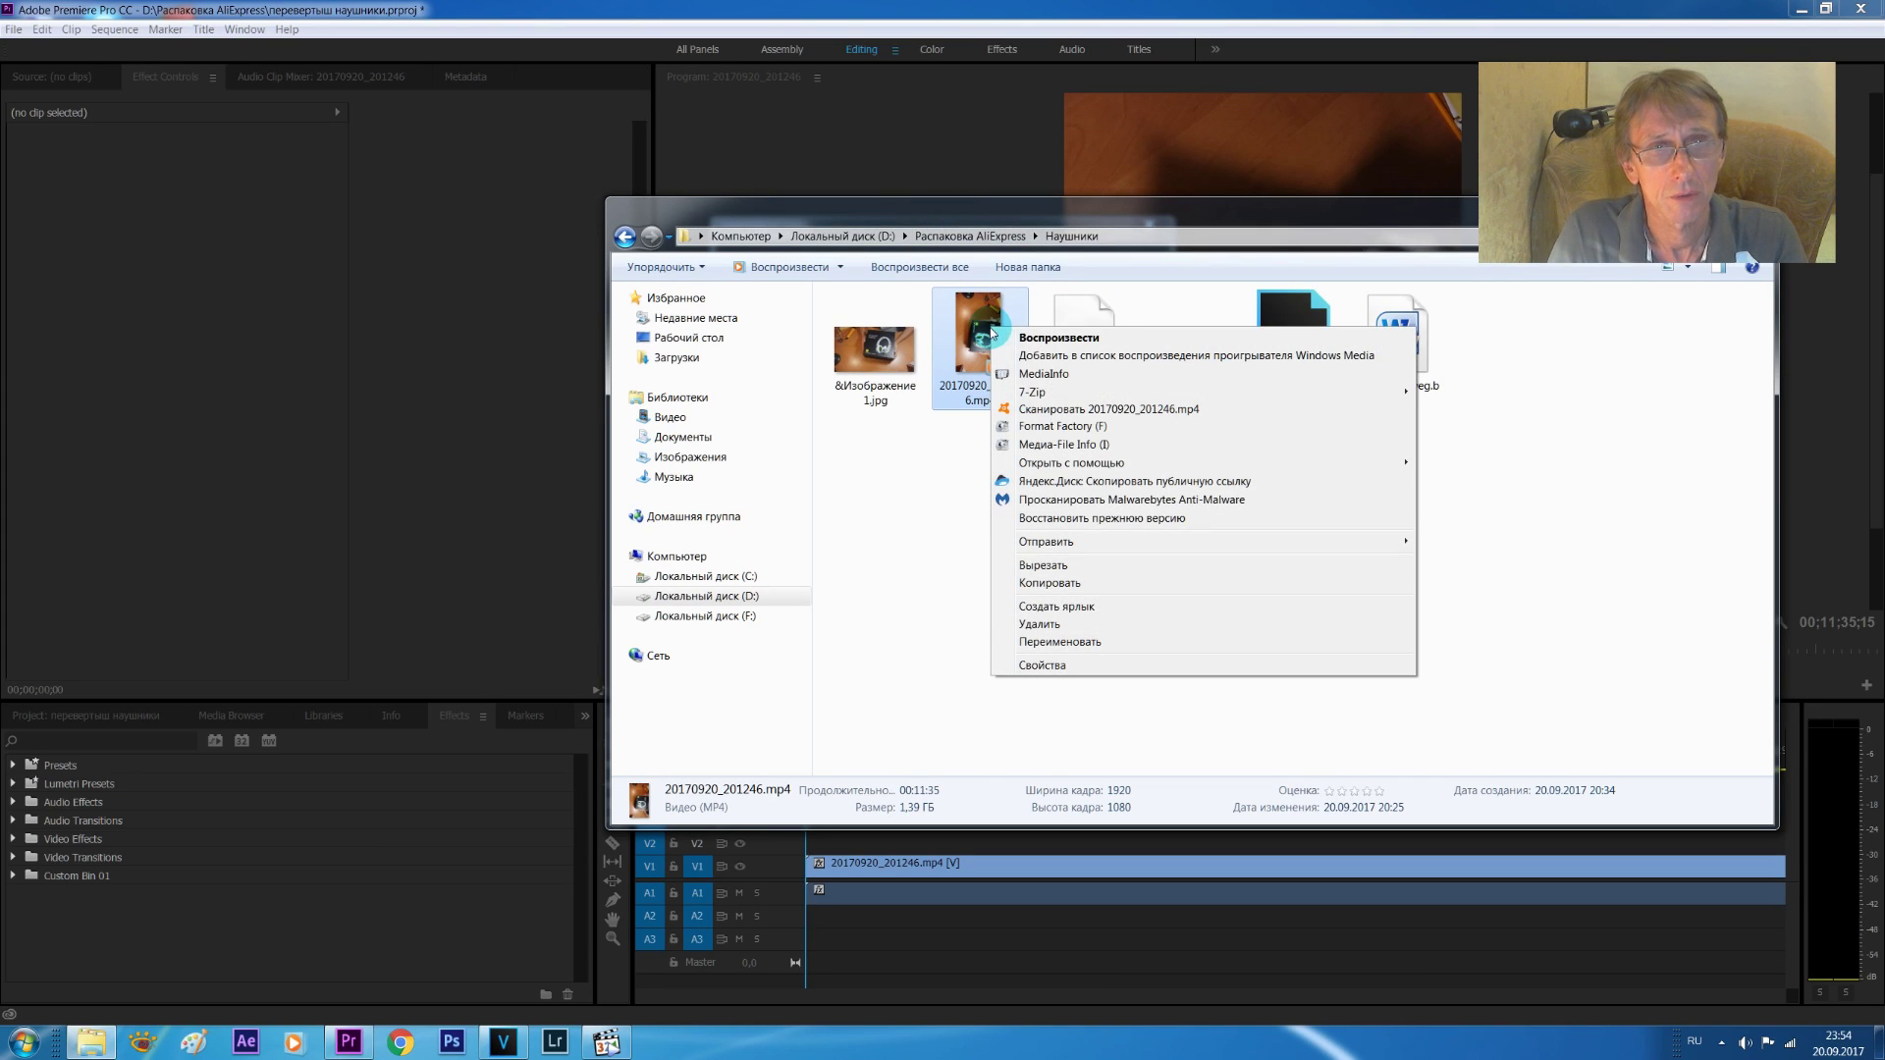
pyautogui.moveTo(997, 392)
pyautogui.click(1036, 665)
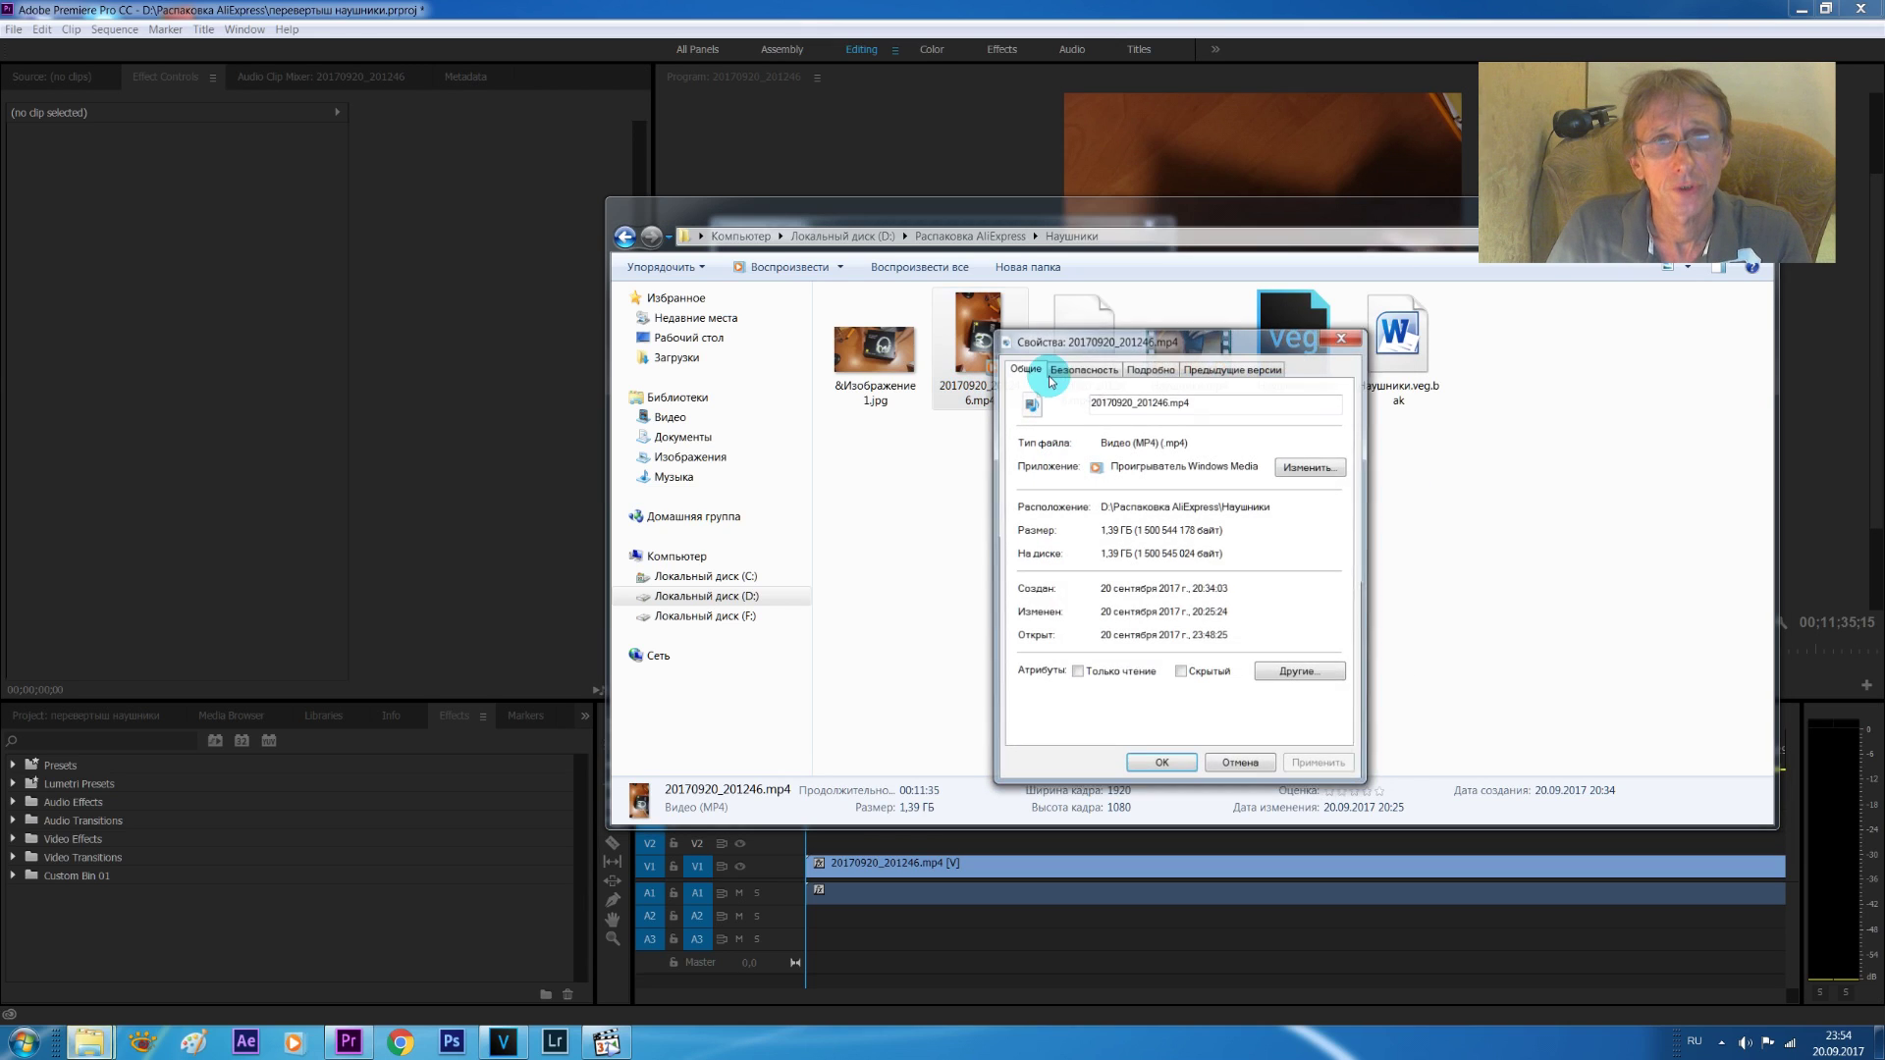
pyautogui.click(1155, 365)
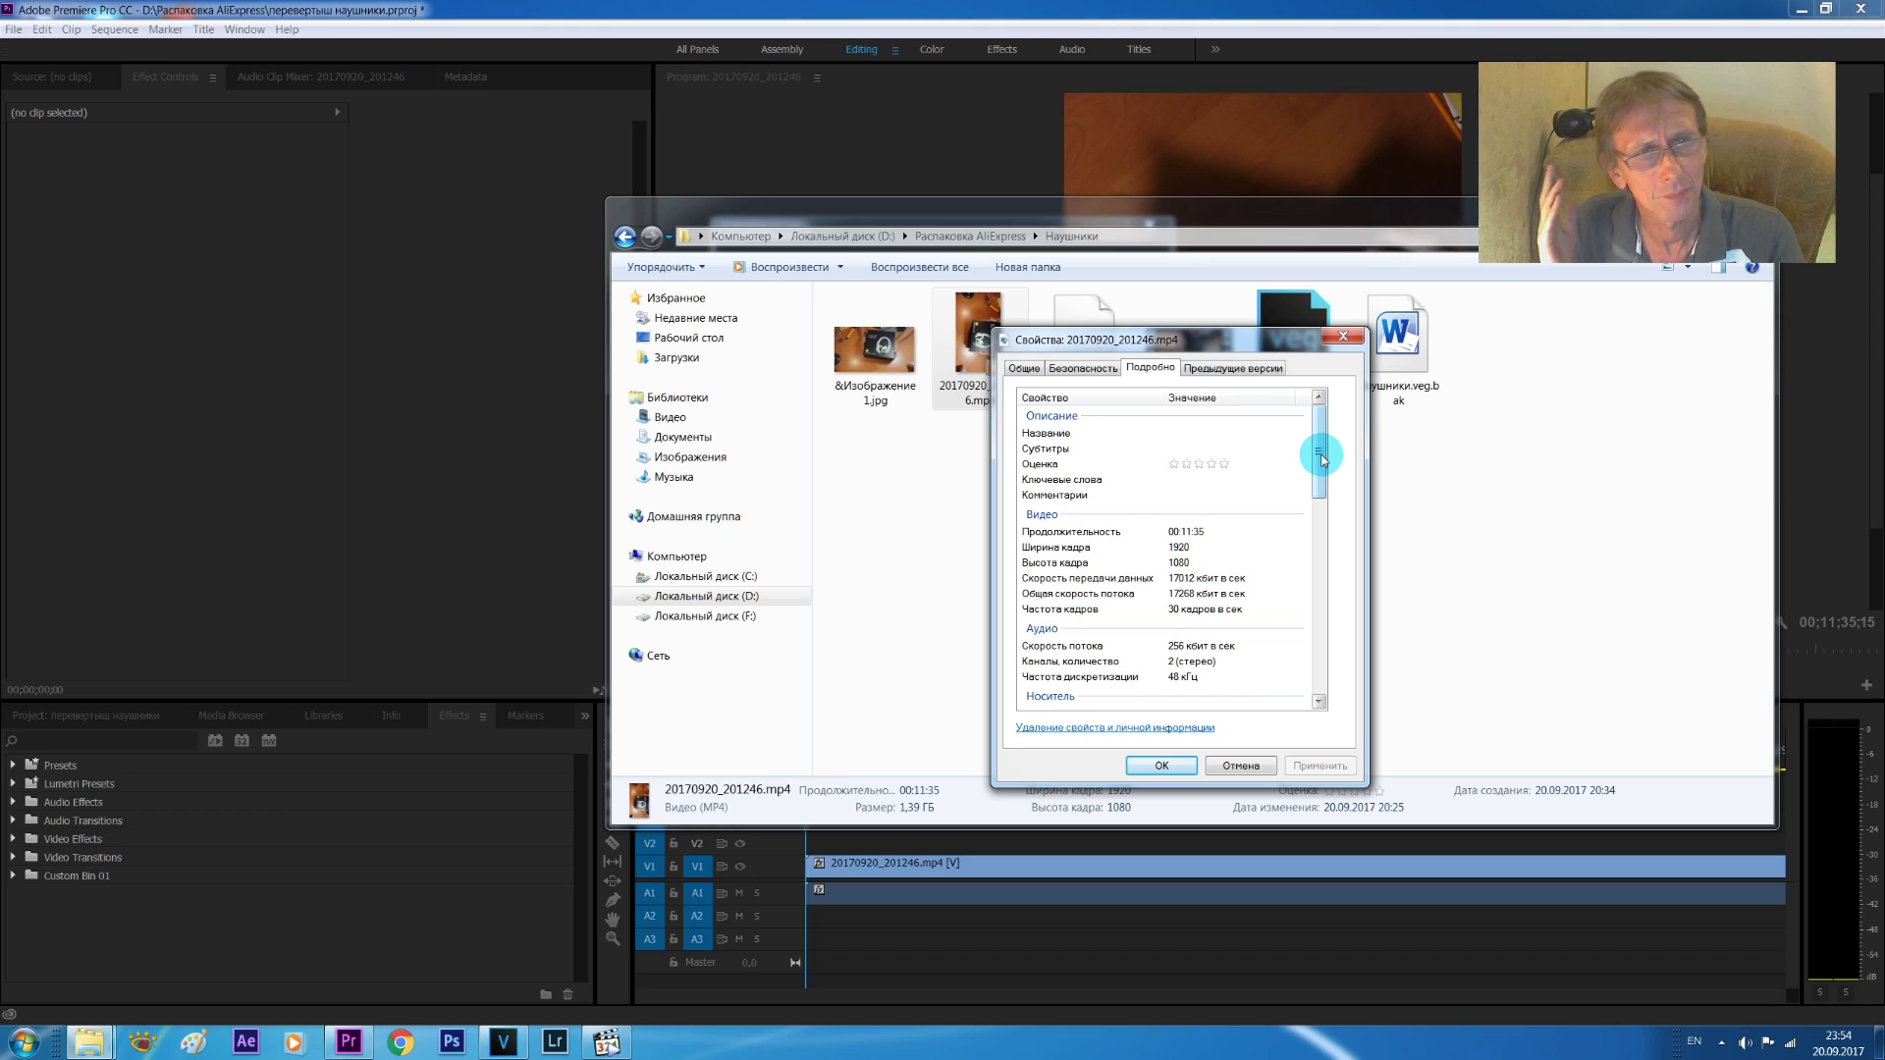
pyautogui.moveTo(1323, 458); pyautogui.dragTo(1324, 464)
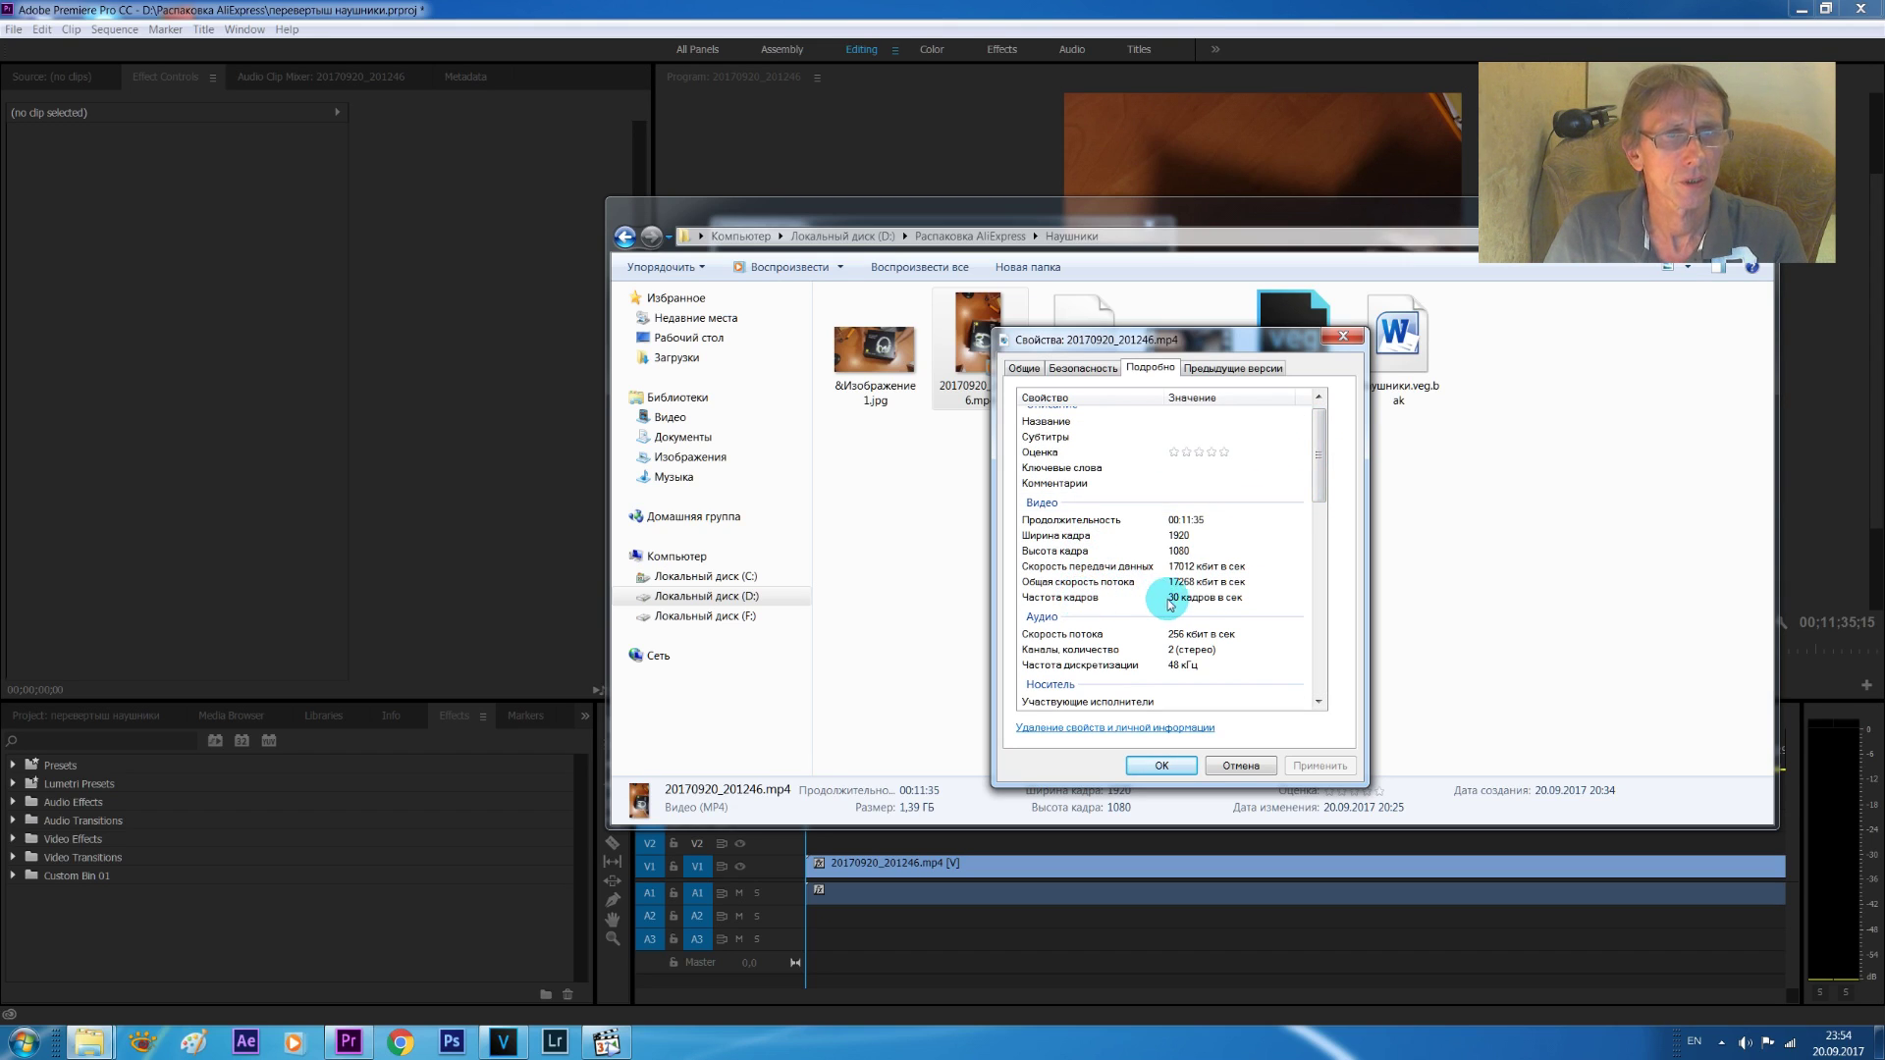
pyautogui.click(1161, 766)
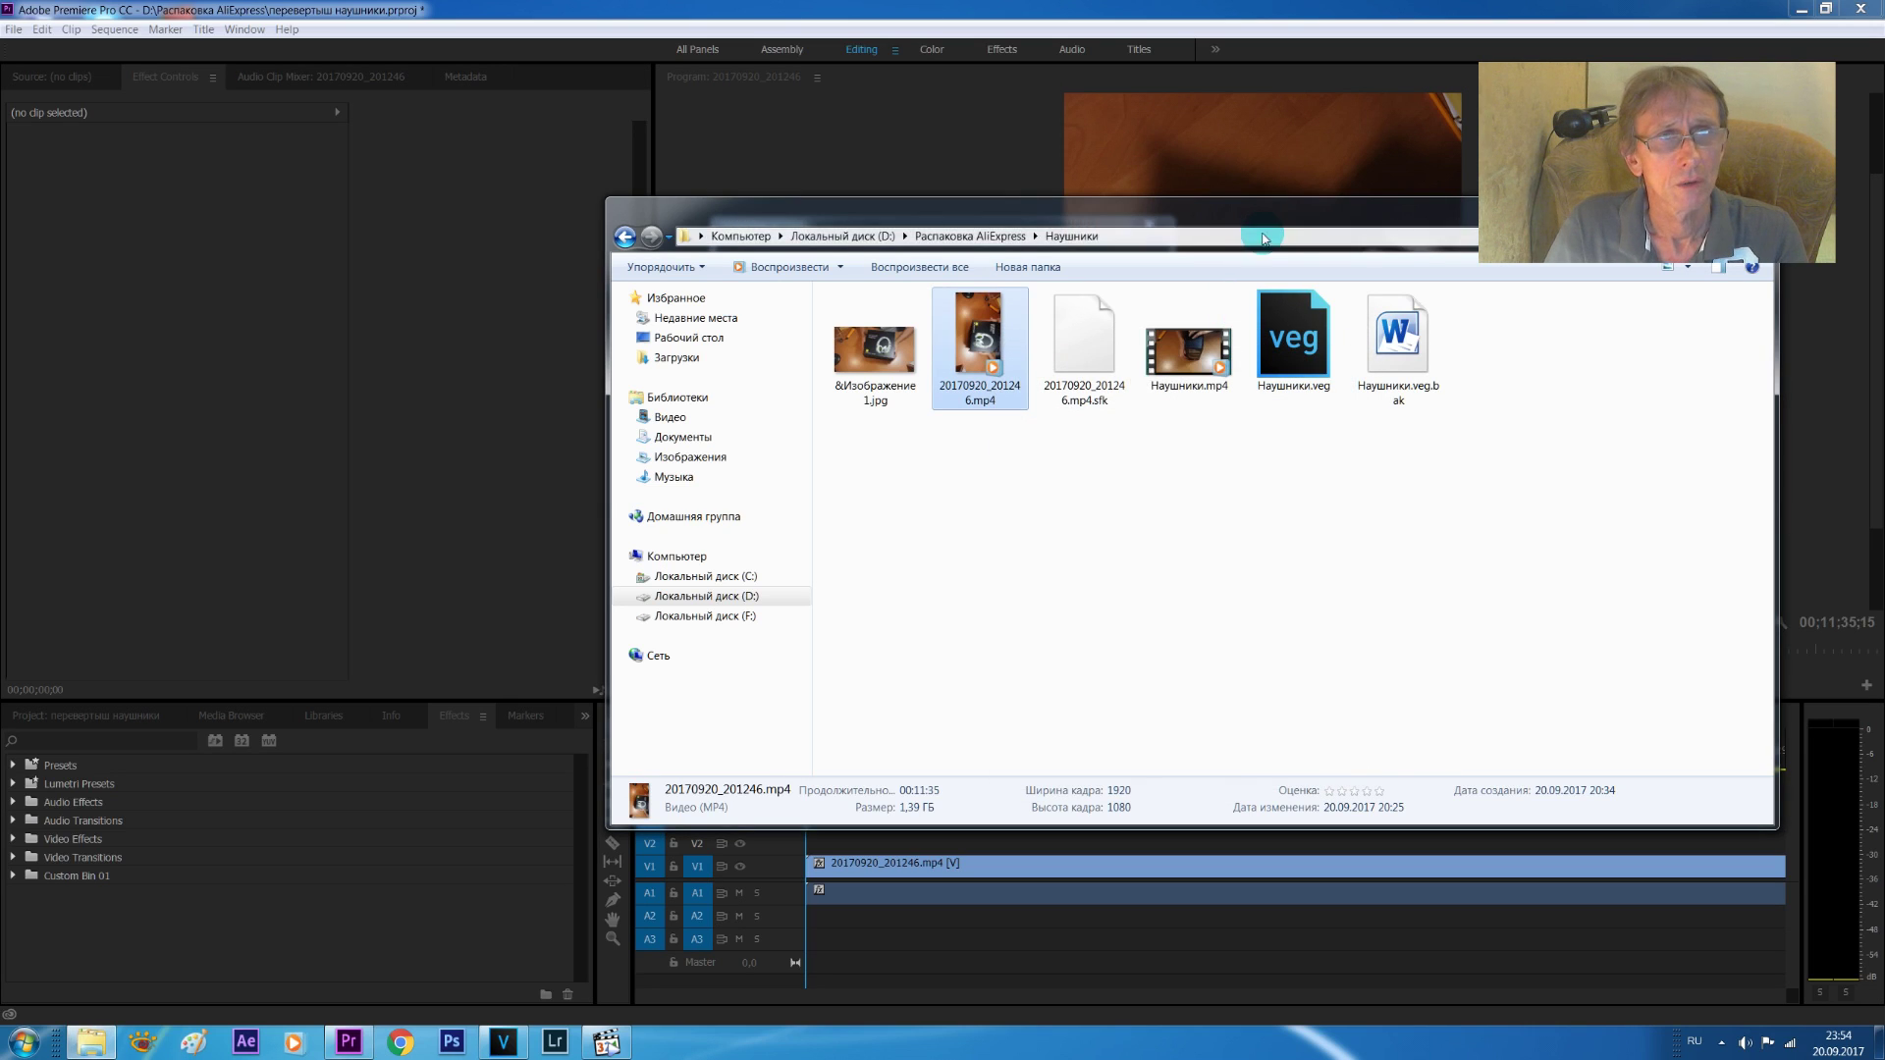
pyautogui.moveTo(1258, 224); pyautogui.dragTo(1091, 330)
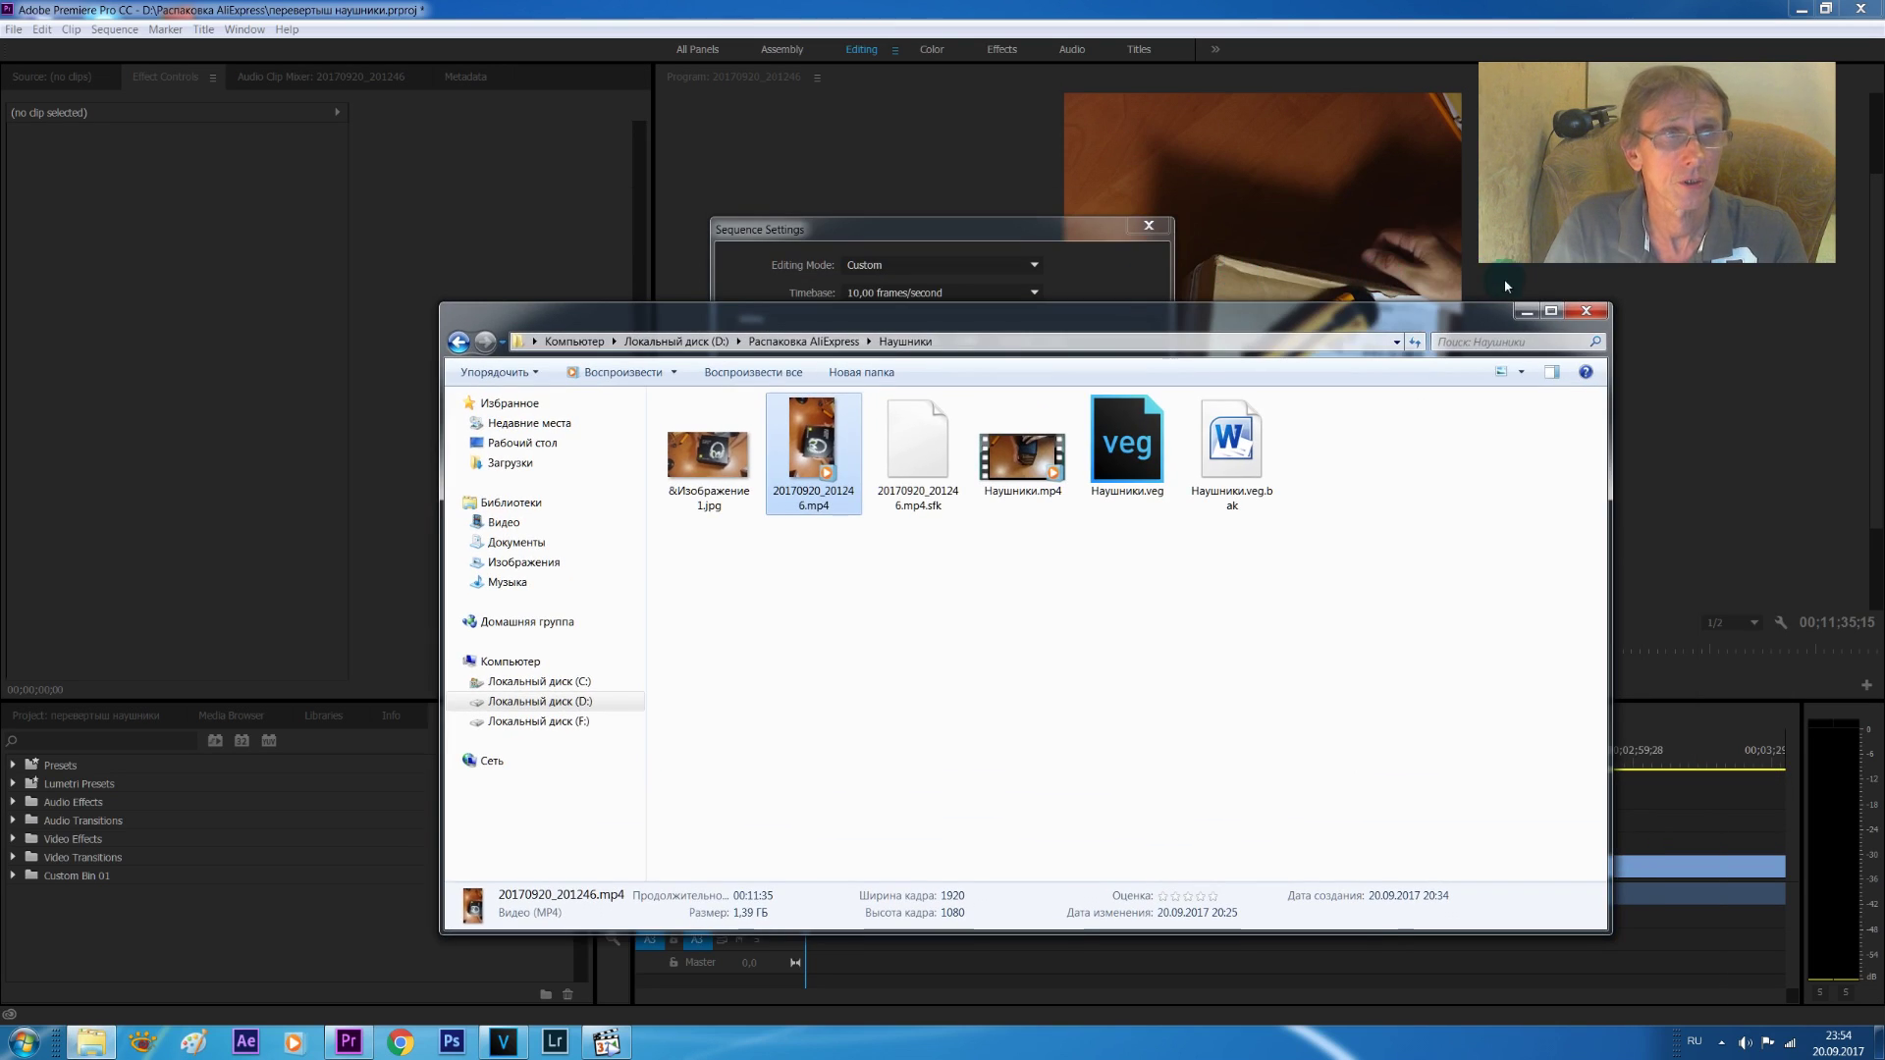
pyautogui.click(1571, 312)
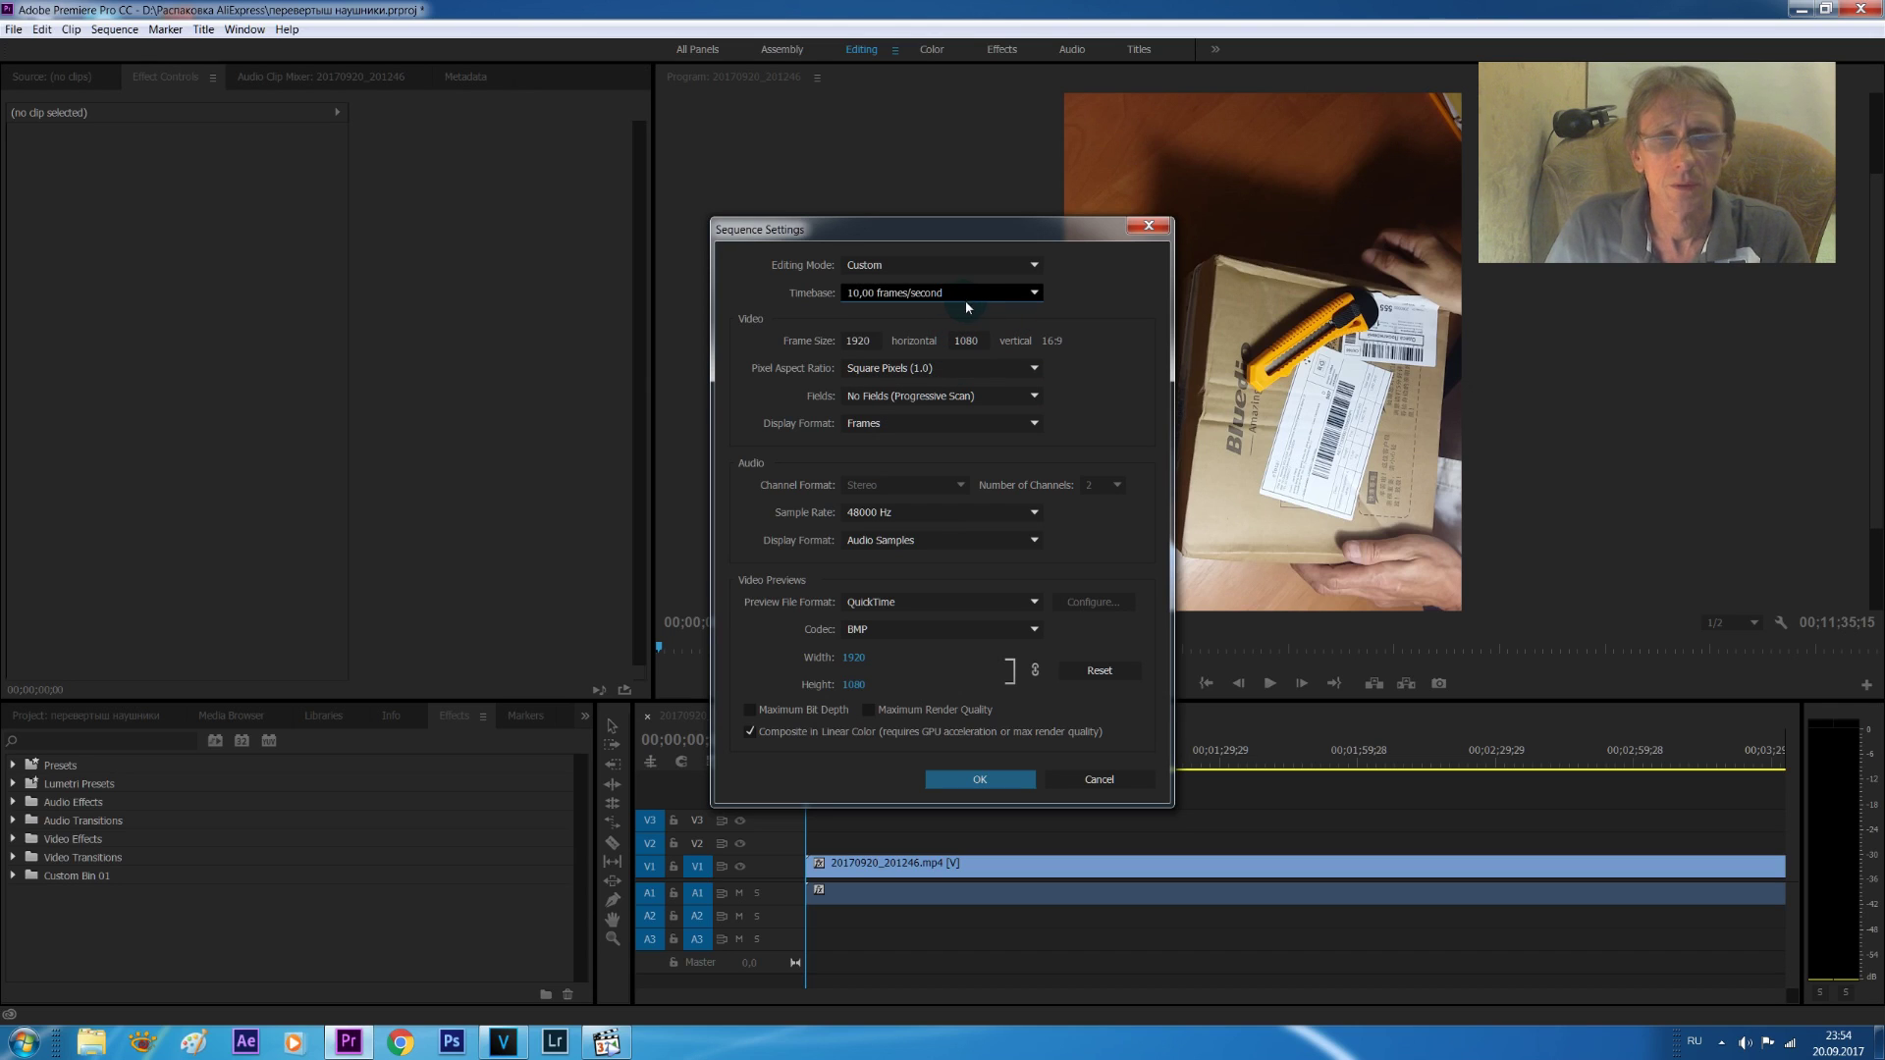
# - Change the sequence Timebase to 30 frames/second and accept deleting all previews
pyautogui.click(933, 295)
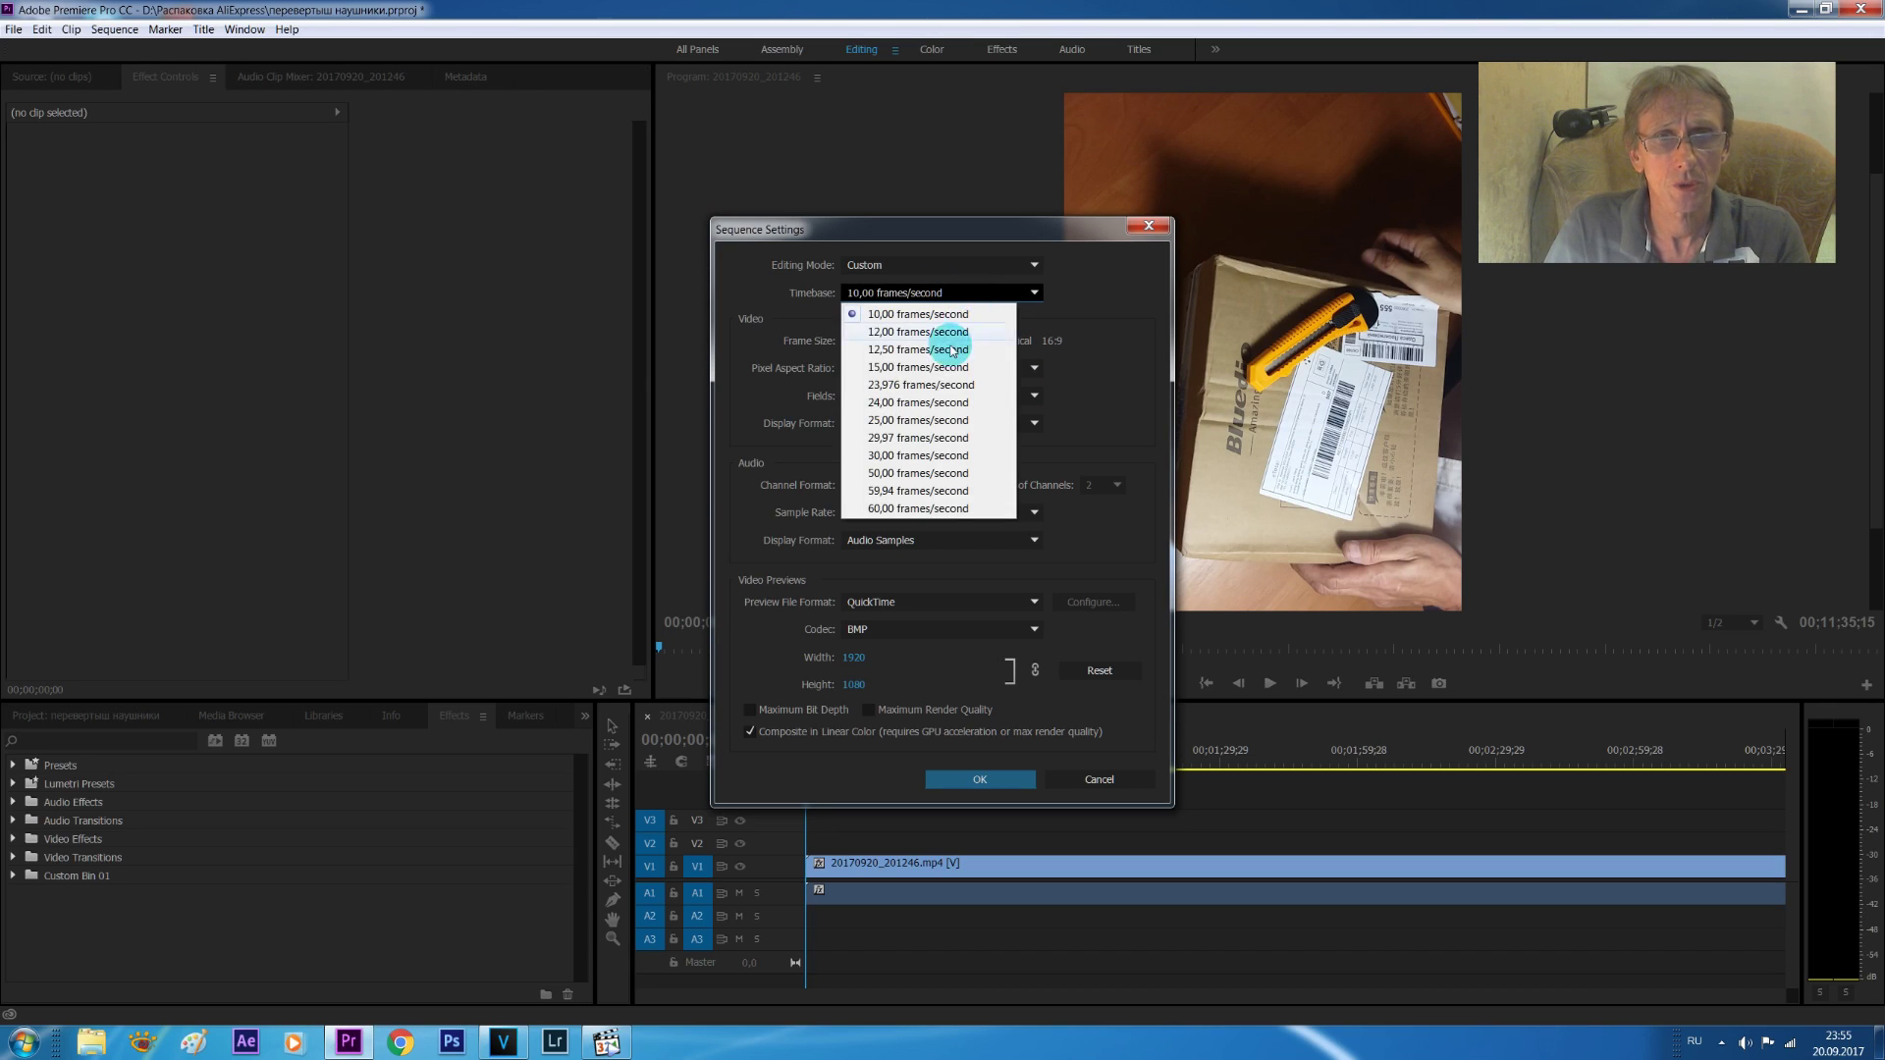
pyautogui.click(905, 458)
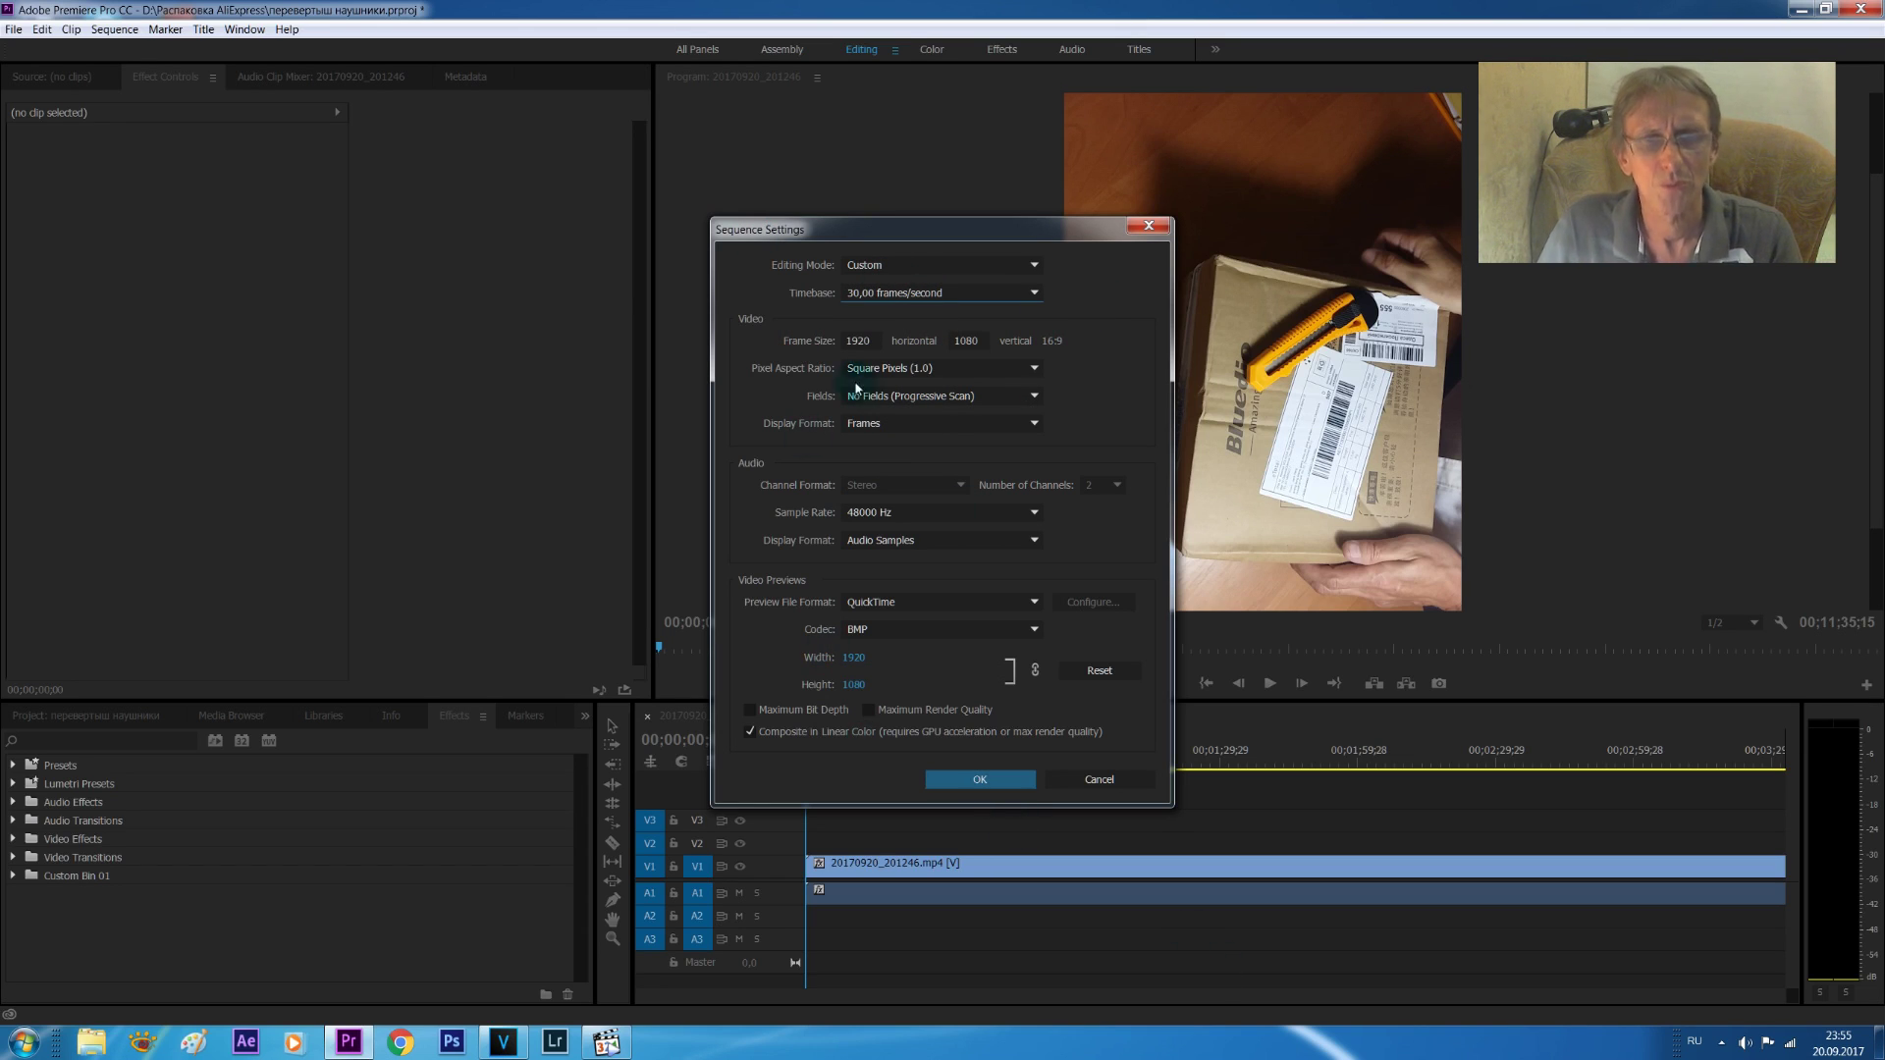
pyautogui.click(979, 780)
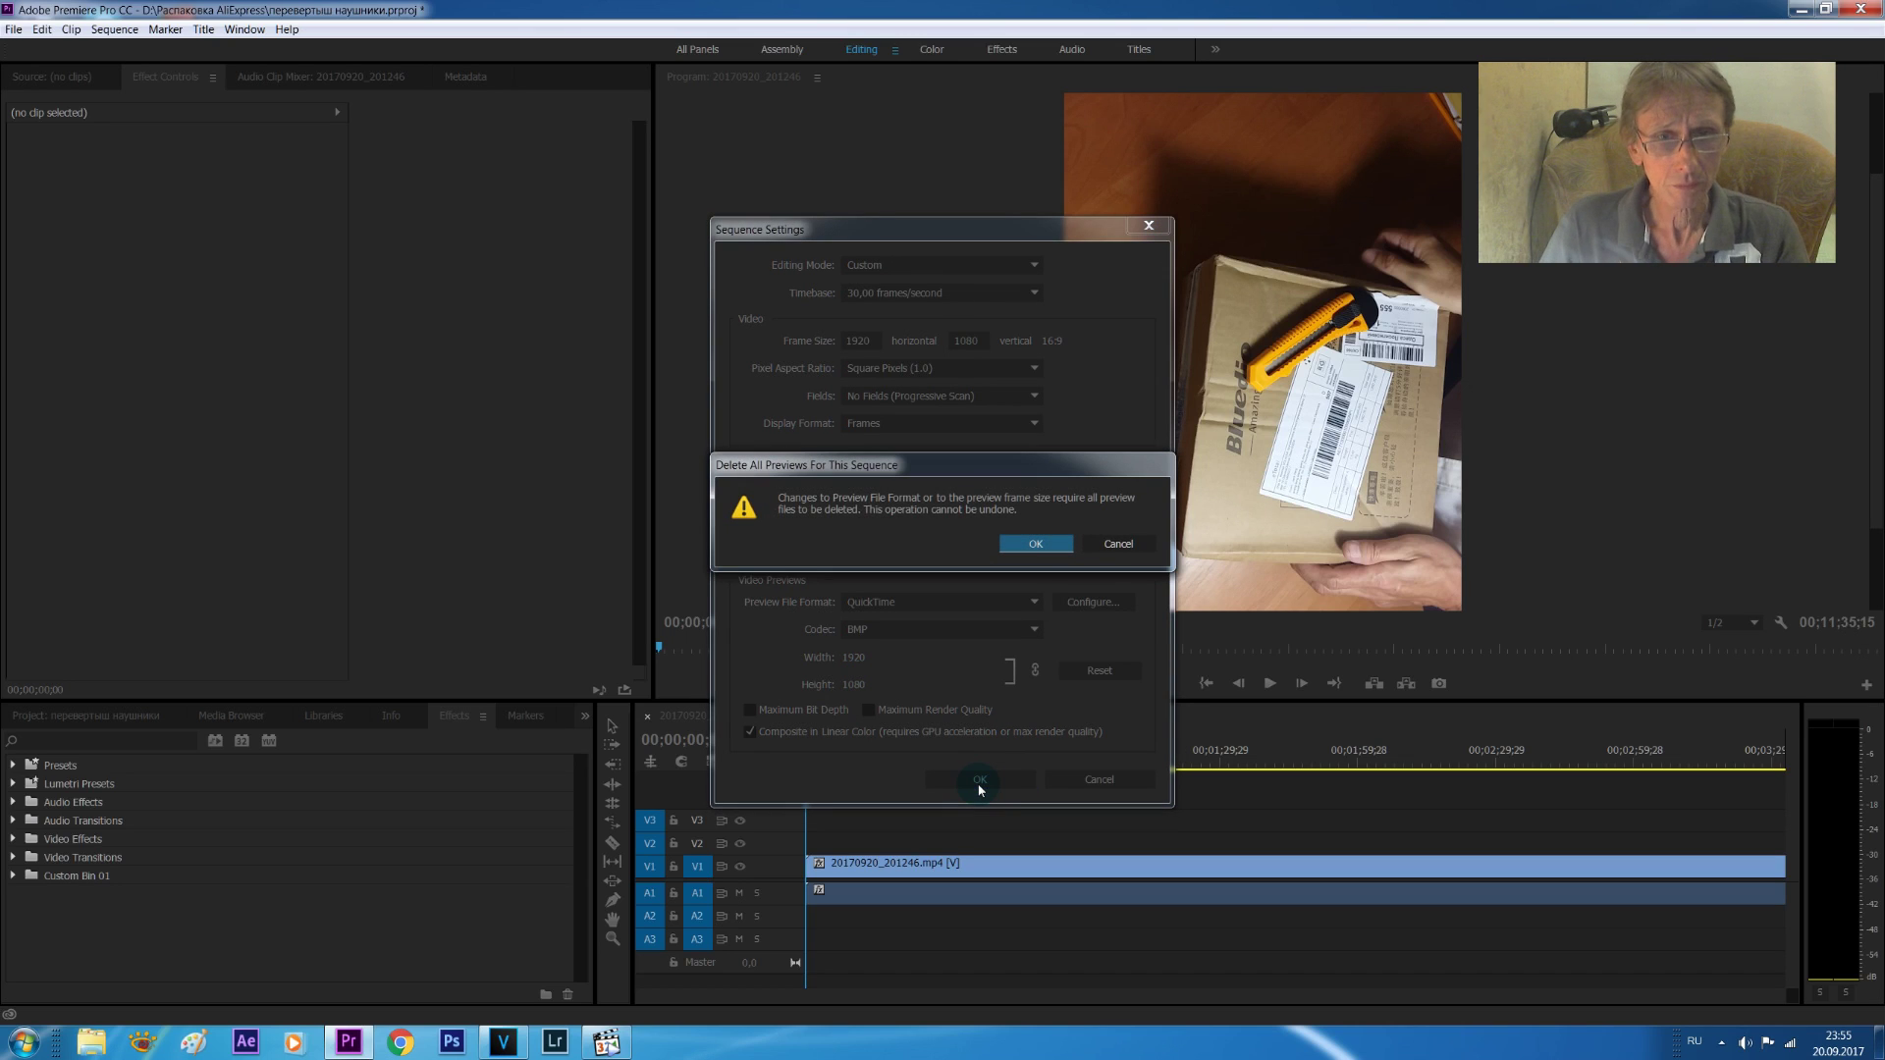
pyautogui.click(1034, 546)
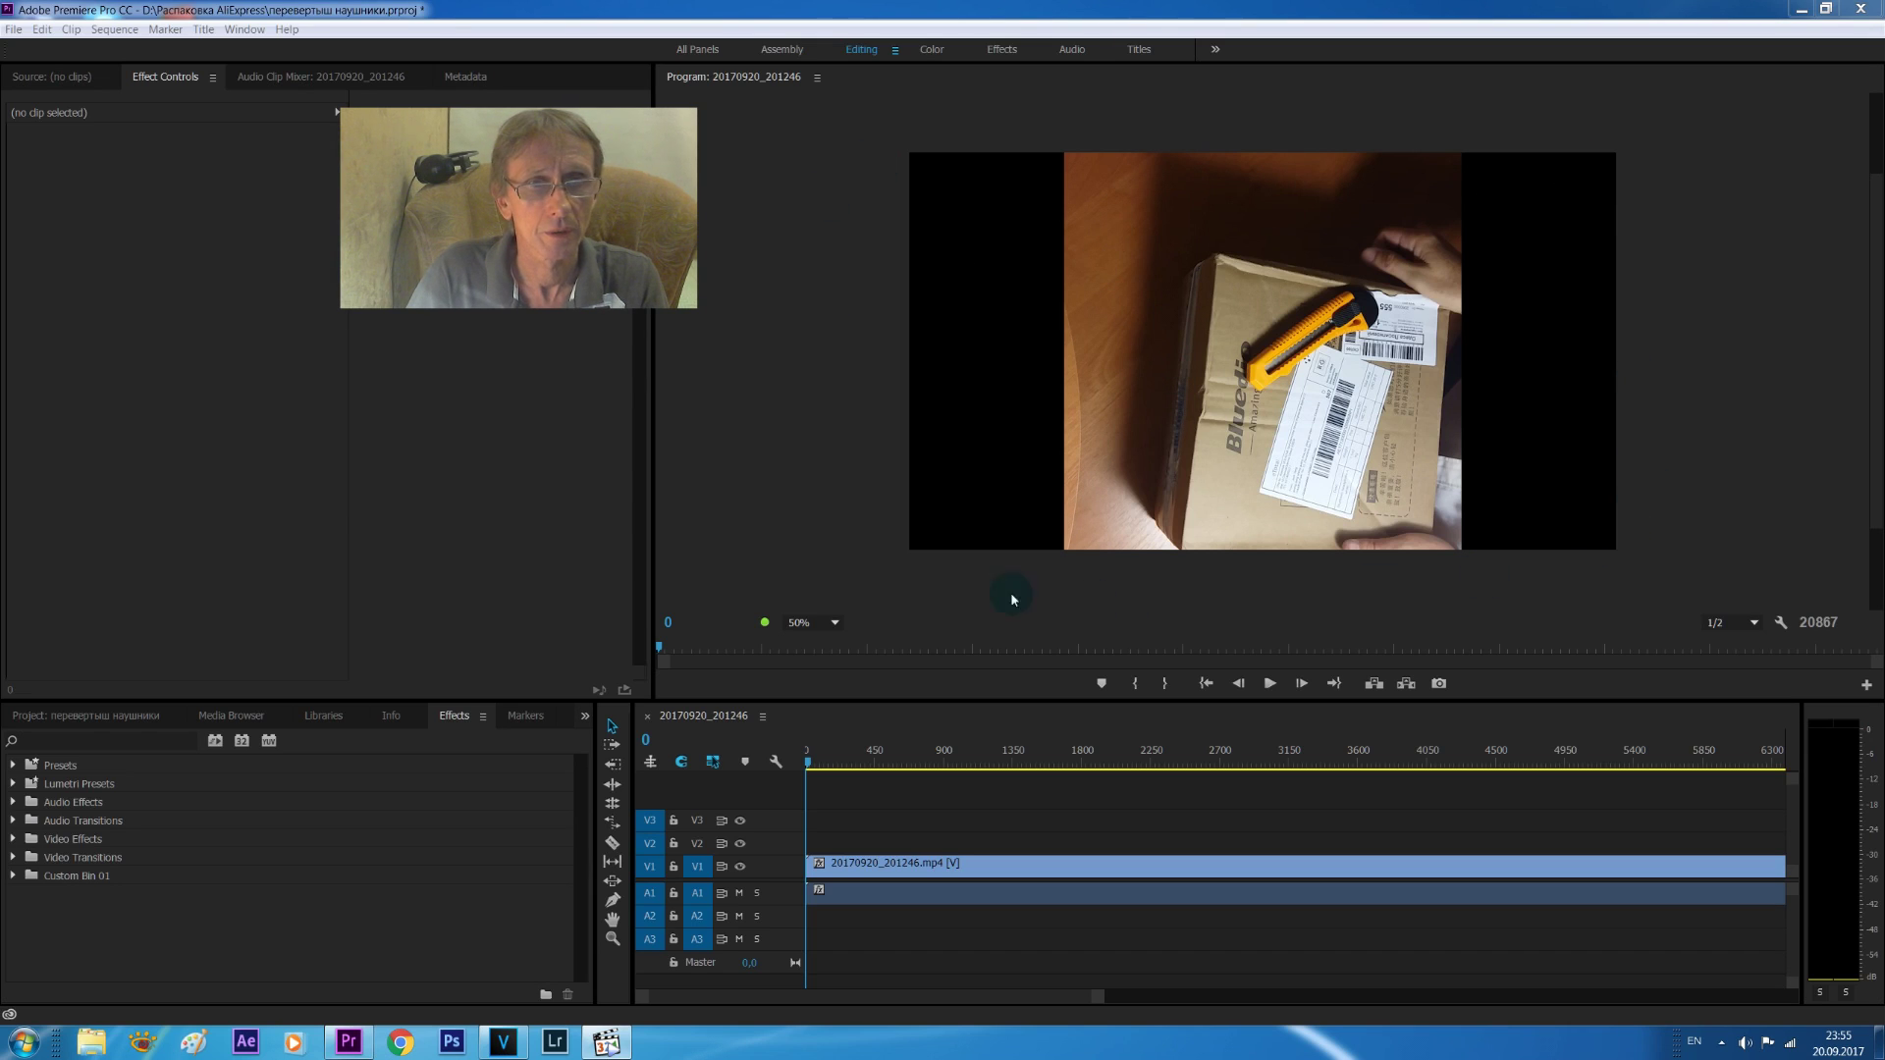
pyautogui.moveTo(593, 185); pyautogui.dragTo(1838, 178)
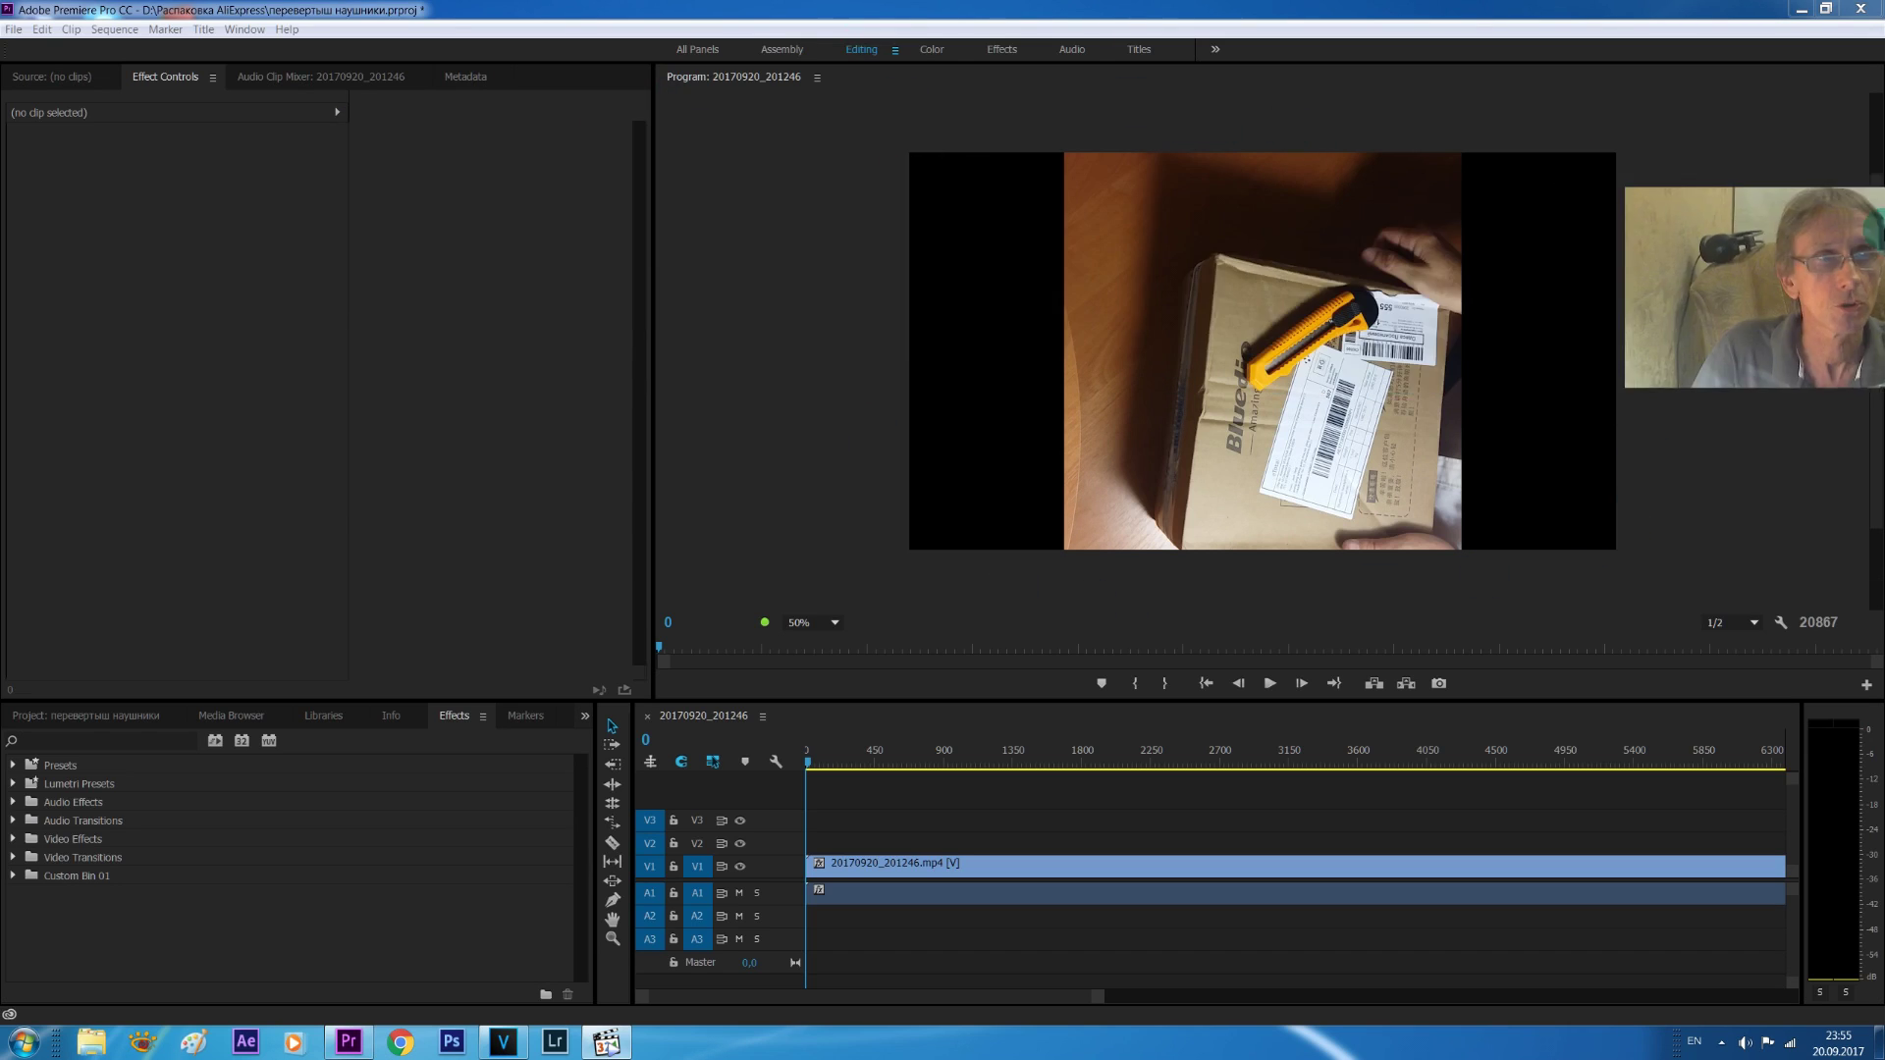
pyautogui.moveTo(1772, 289); pyautogui.dragTo(1658, 234)
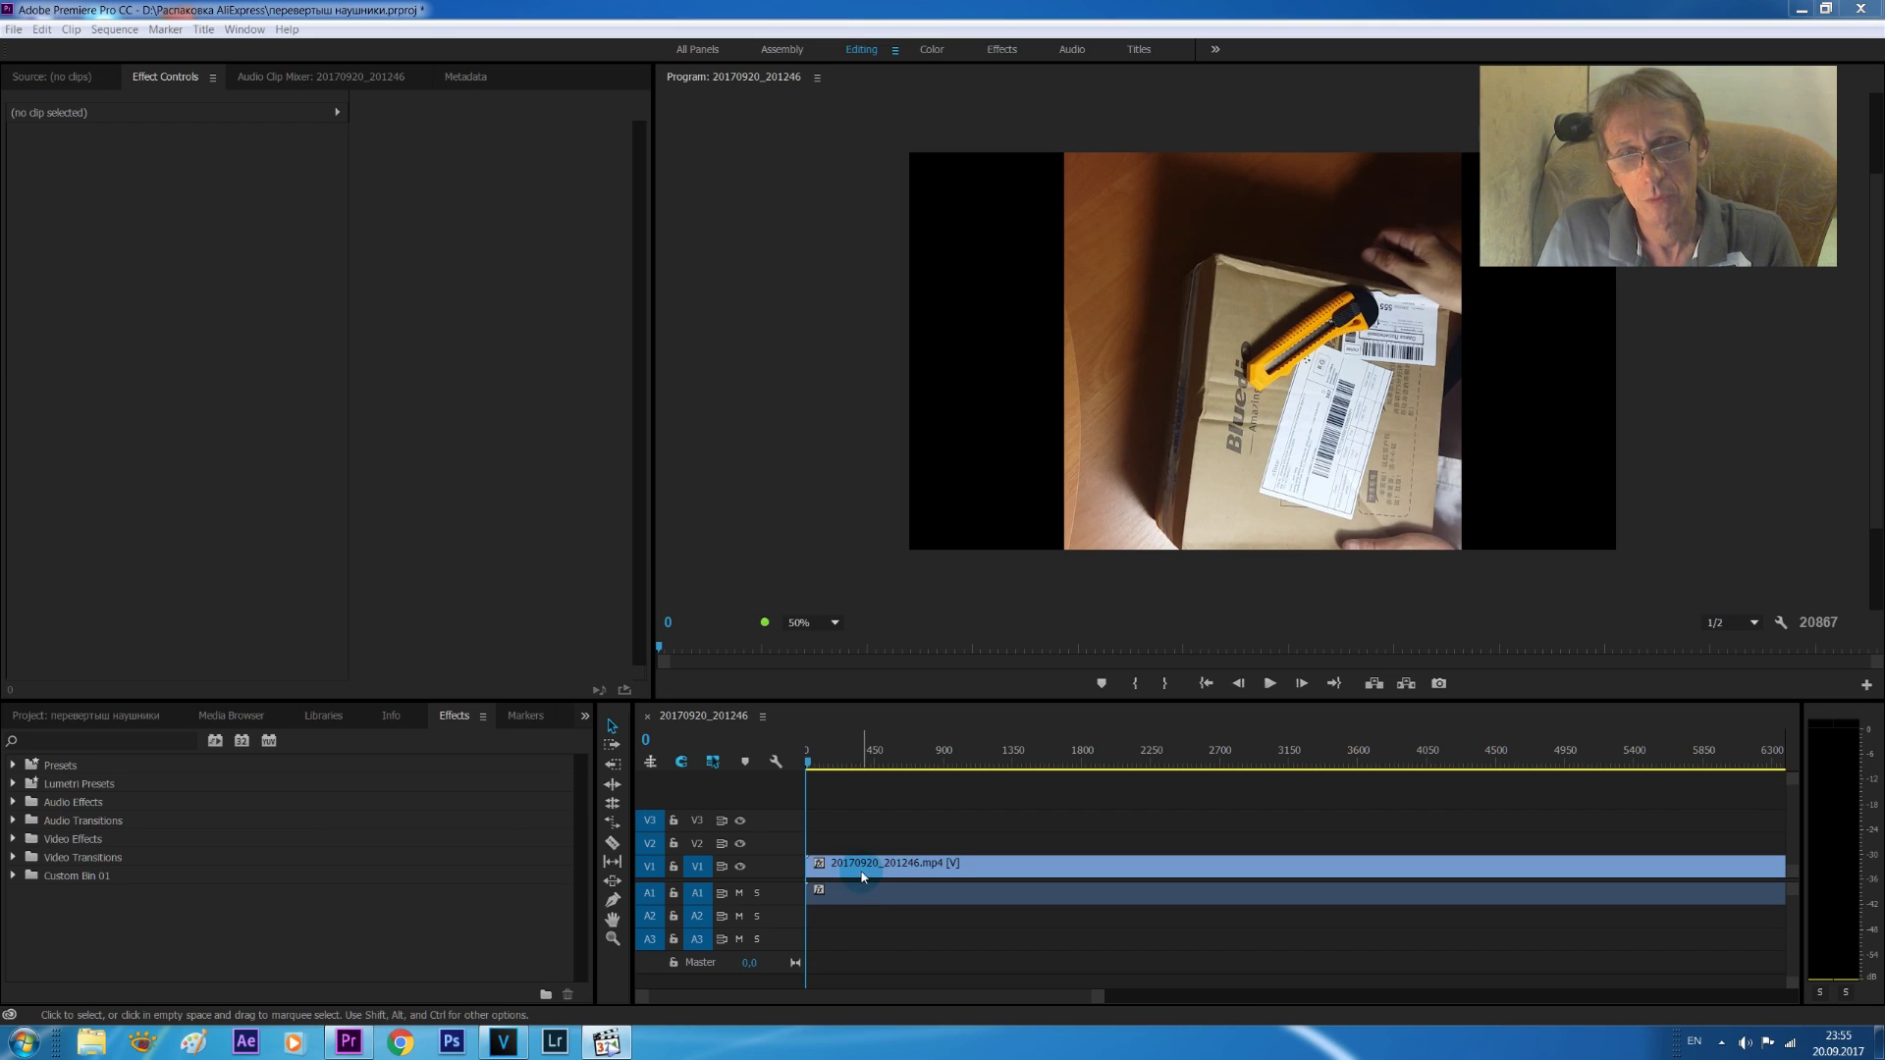
# - Search the Video Effects for '3D' and select Basic 3D under Perspective
pyautogui.click(13, 841)
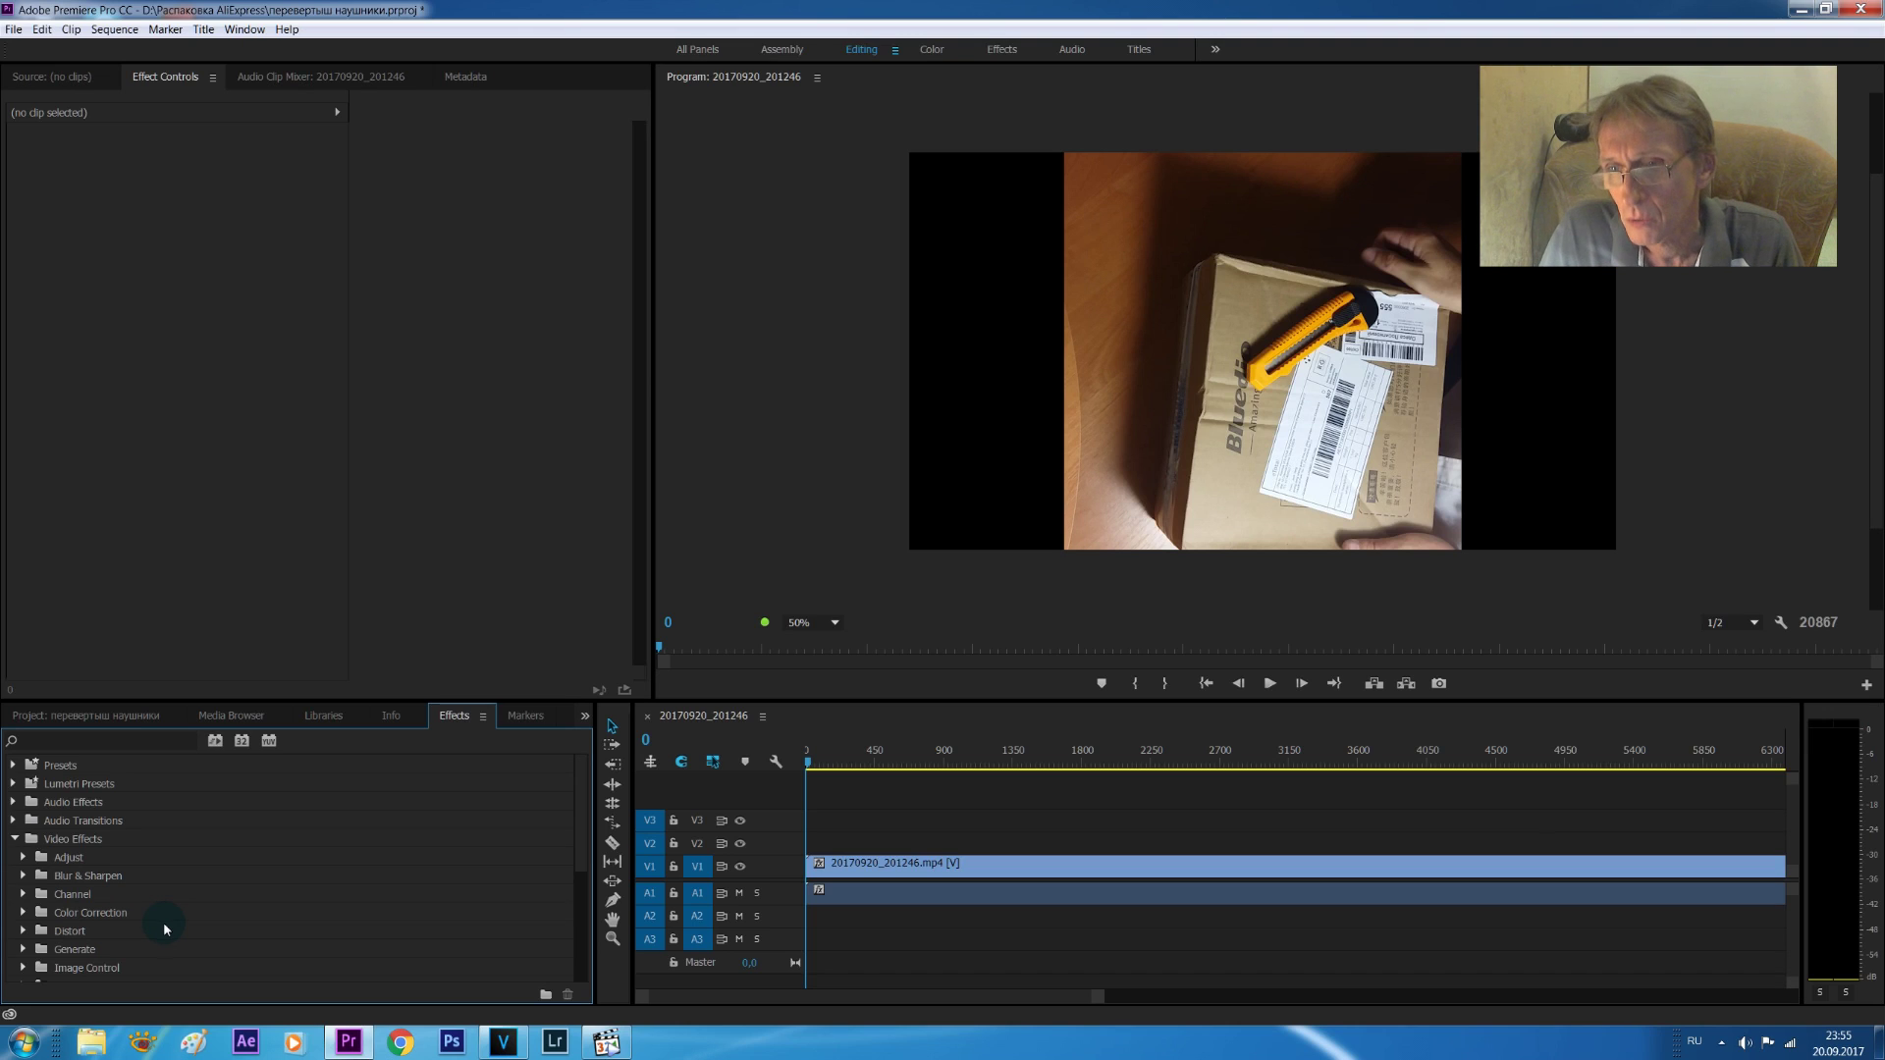
pyautogui.click(60, 738)
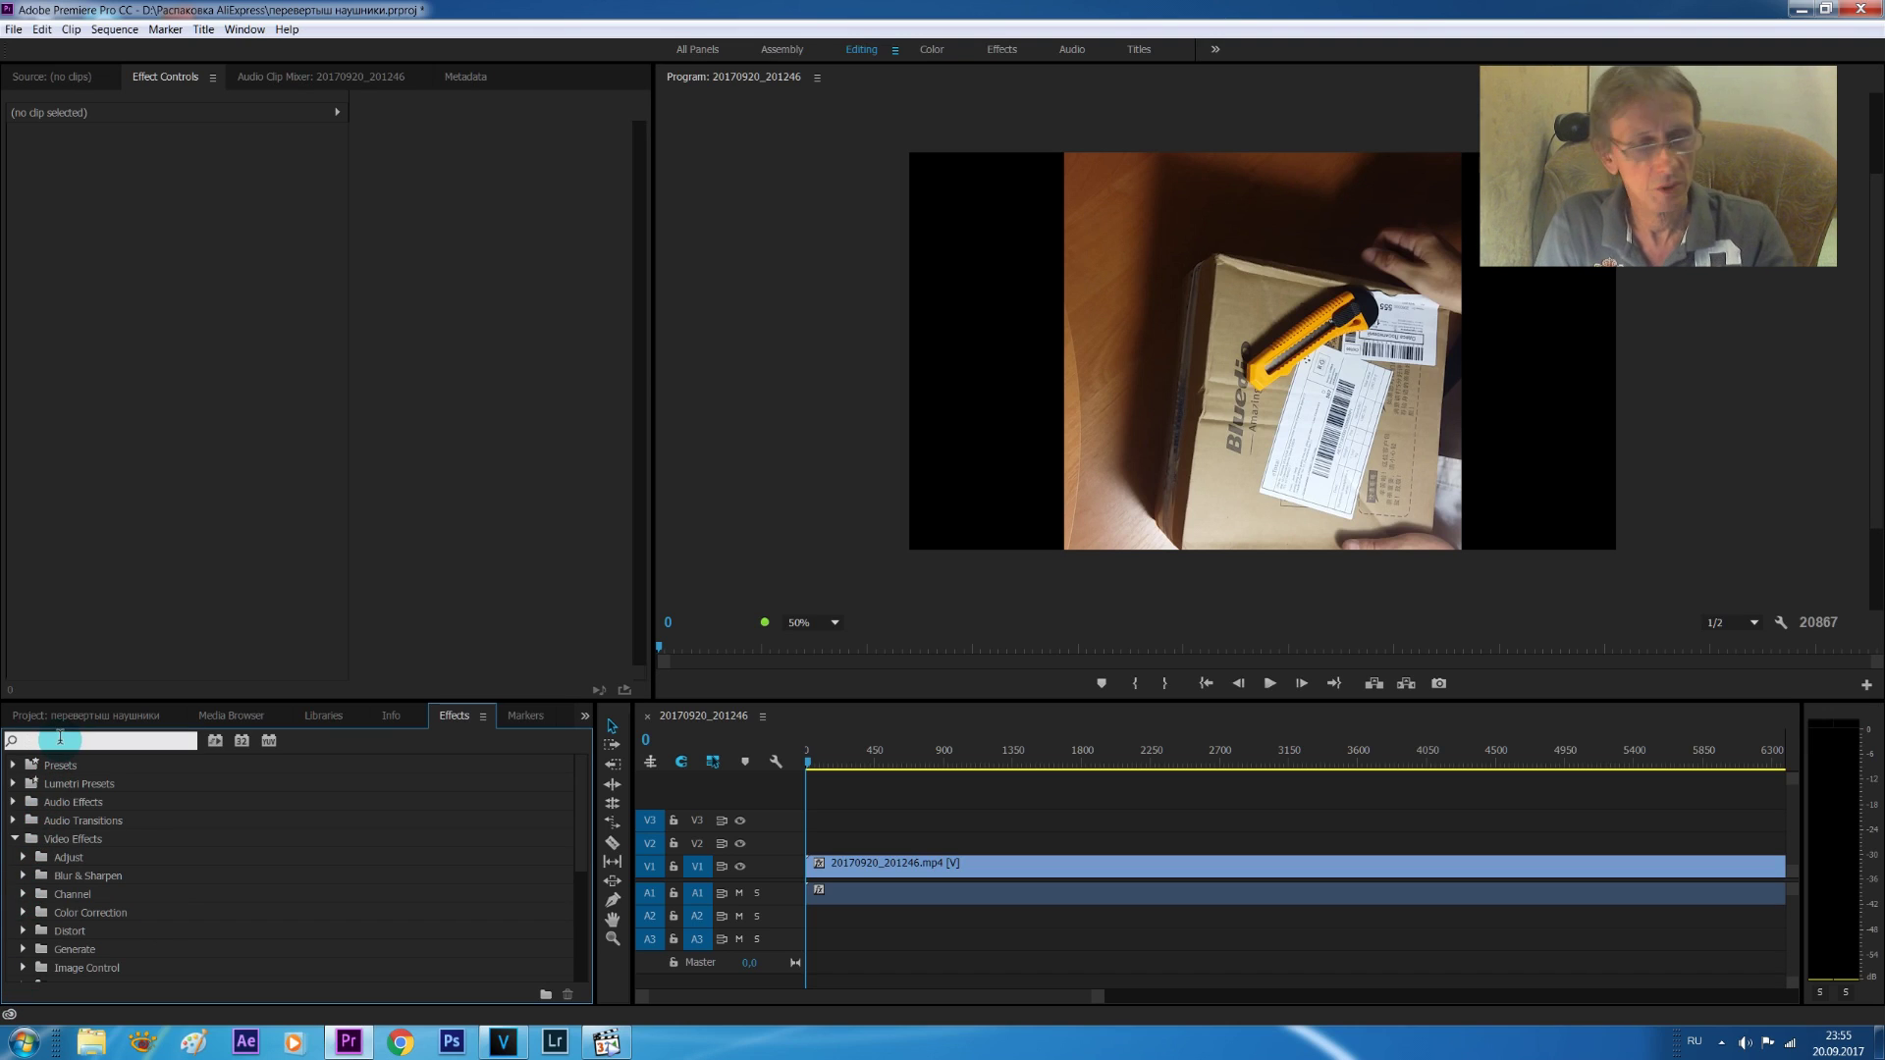
pyautogui.write('3В')
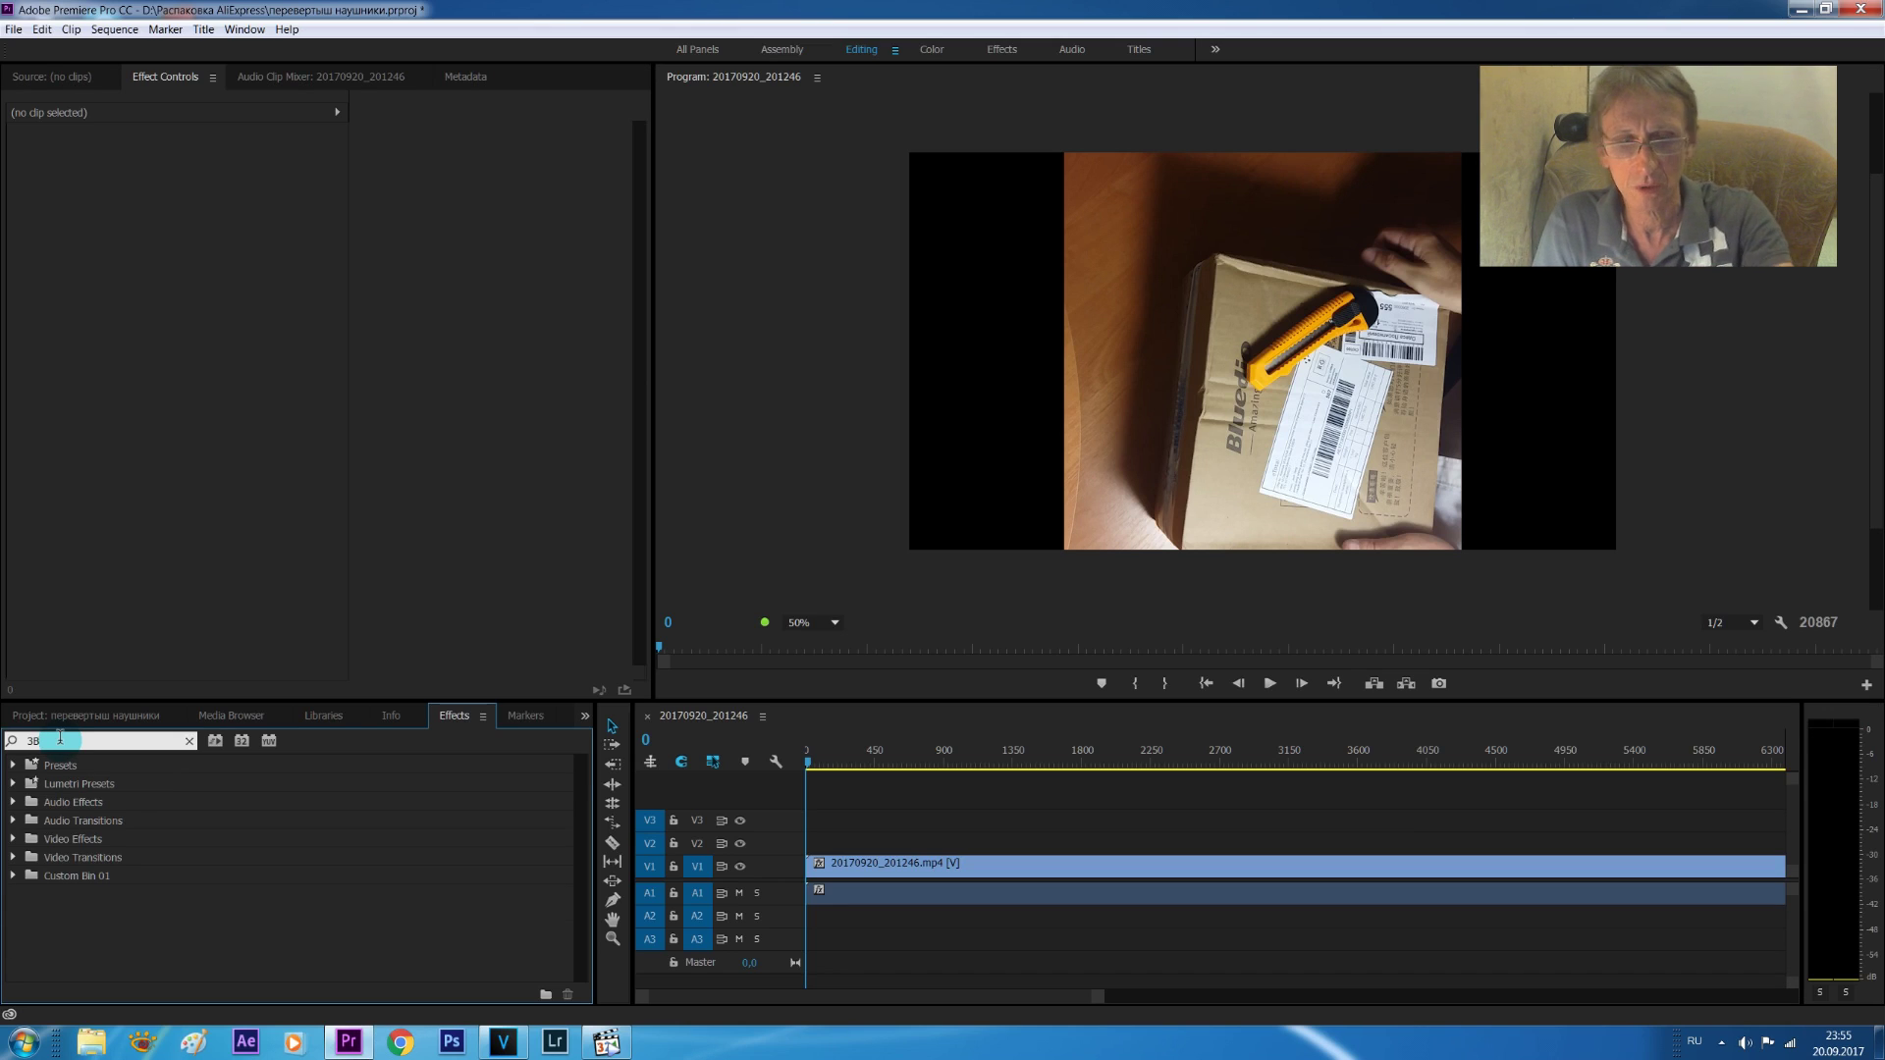
pyautogui.click(60, 738)
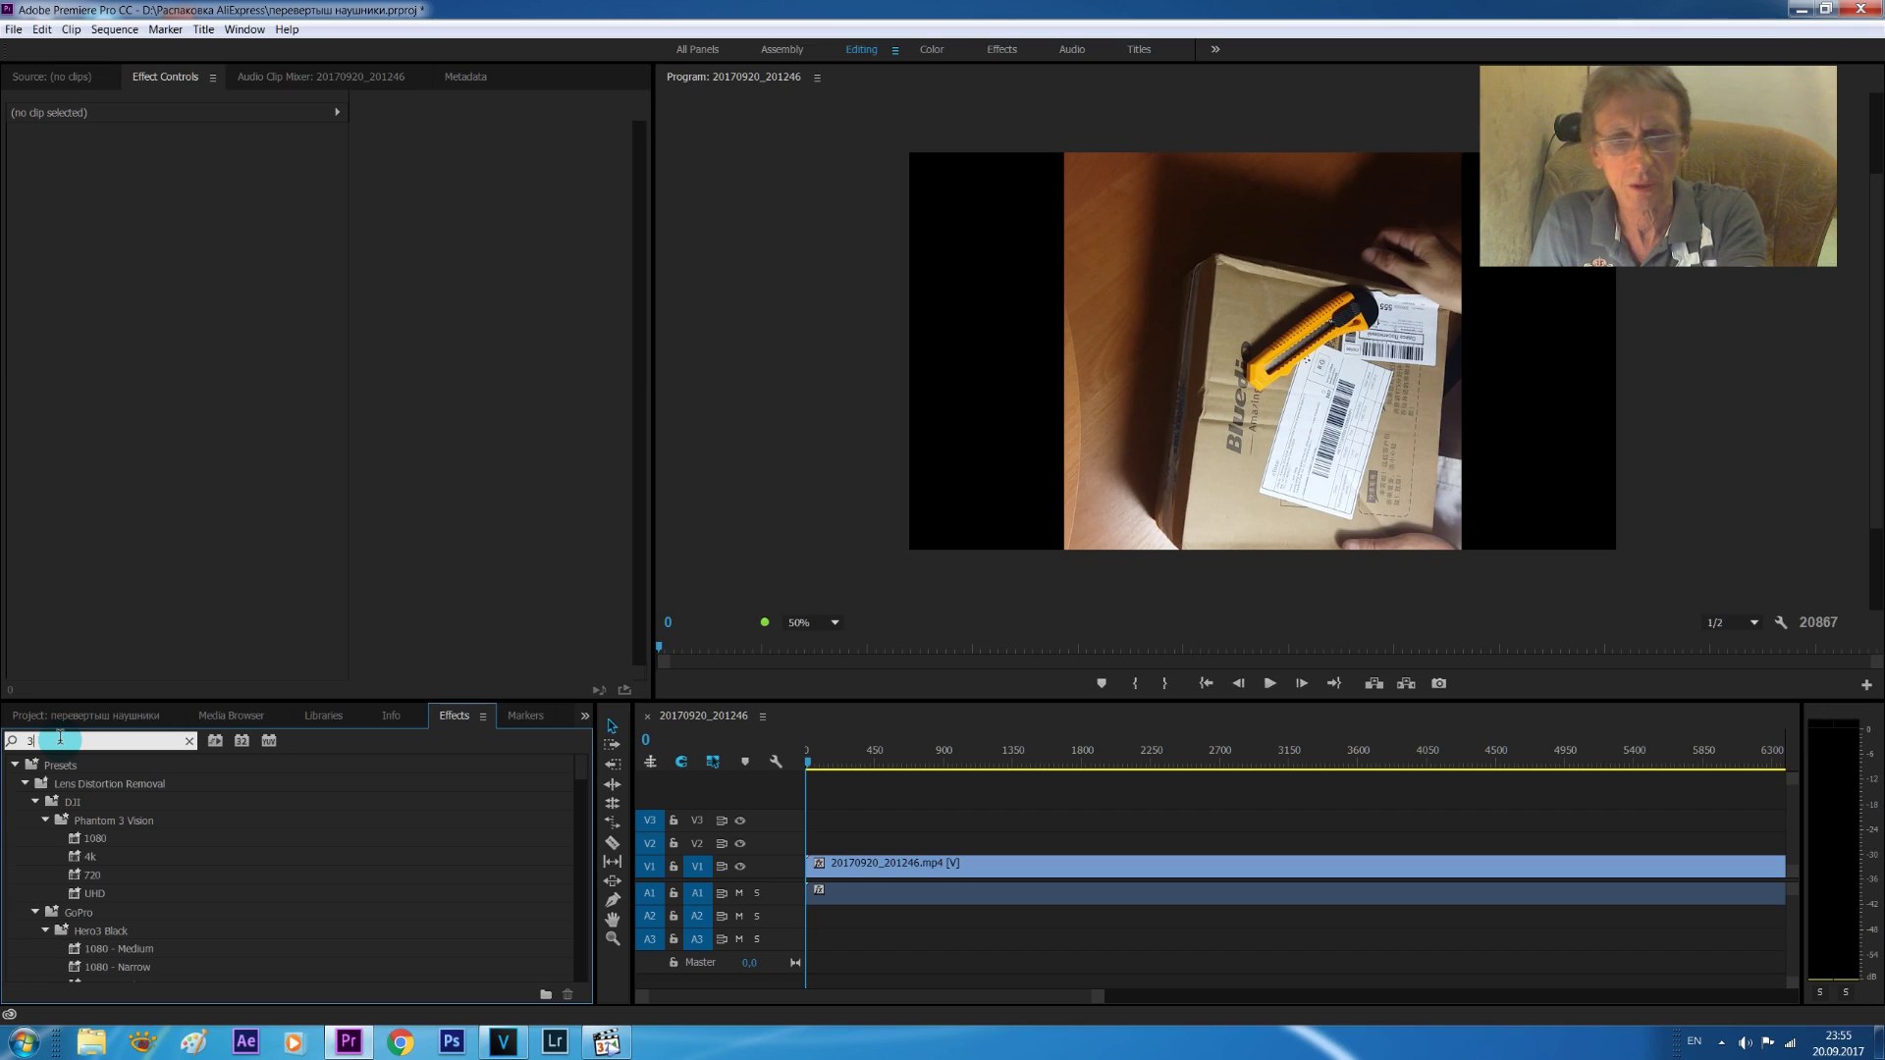
pyautogui.write('D')
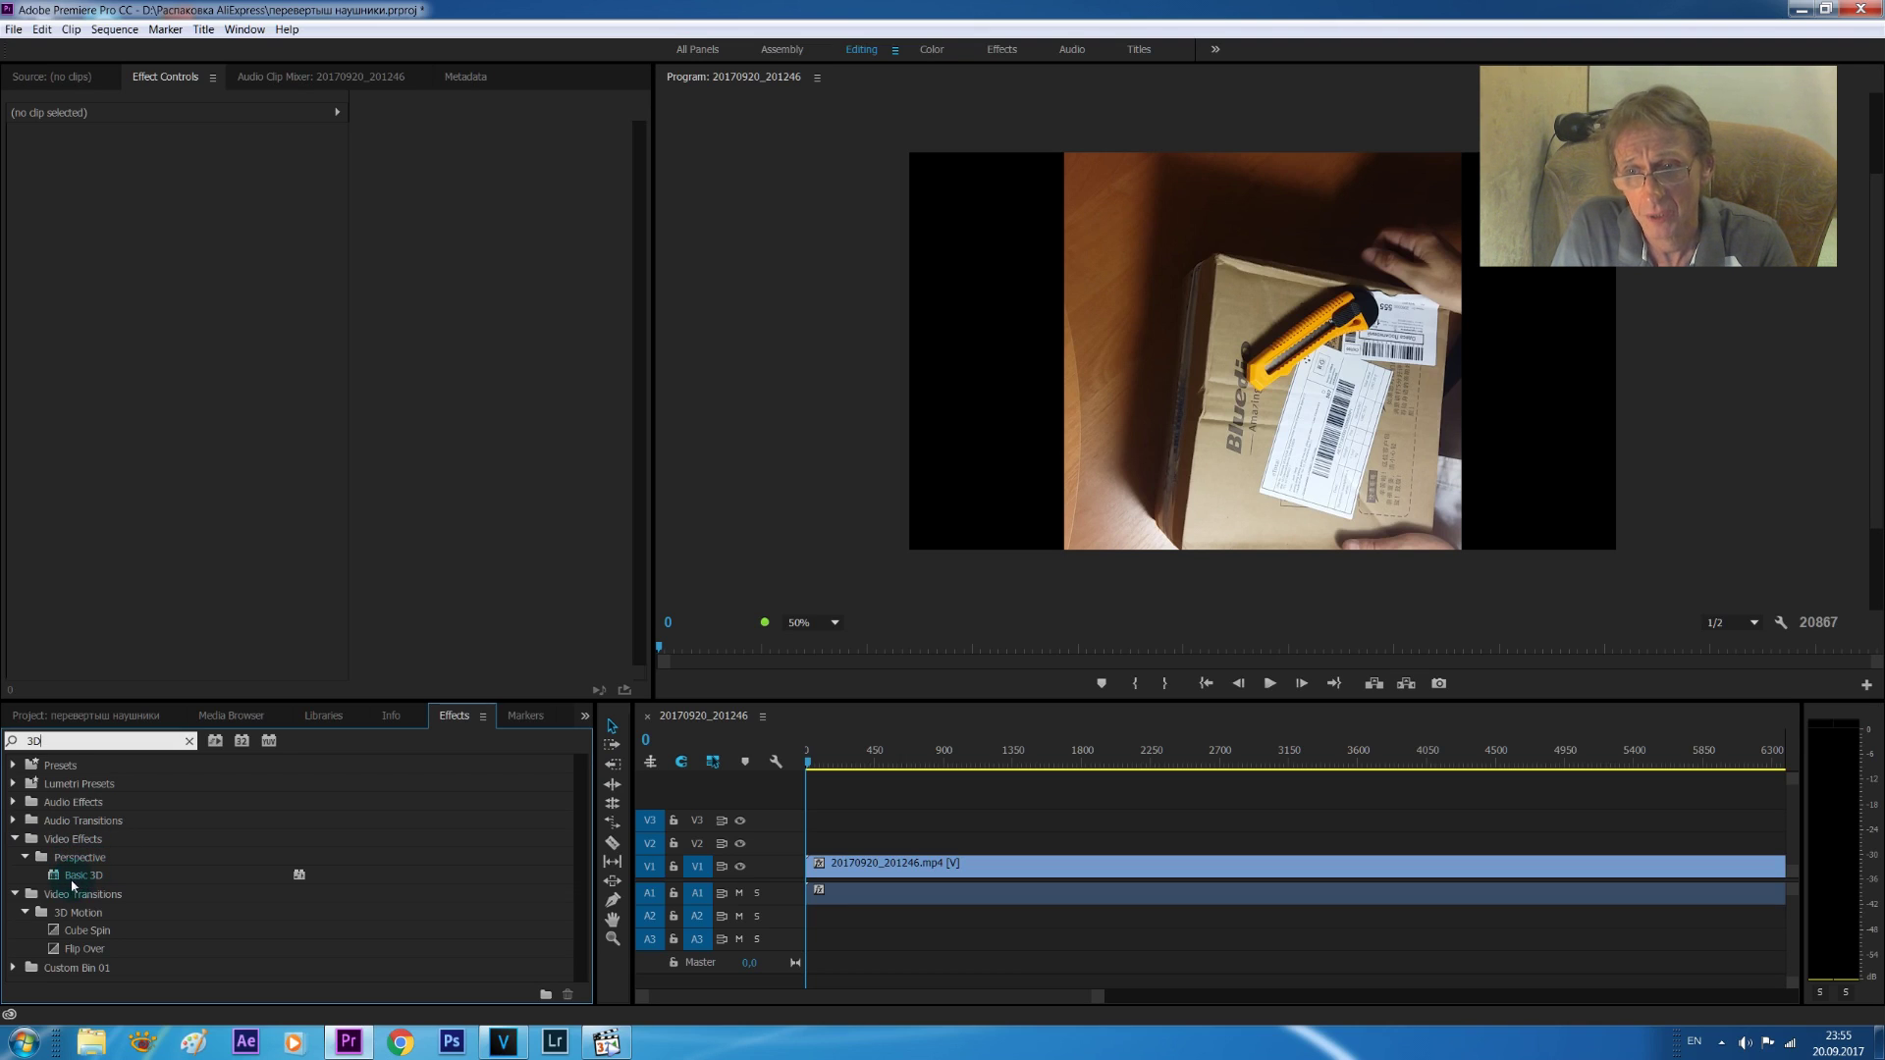
pyautogui.click(90, 882)
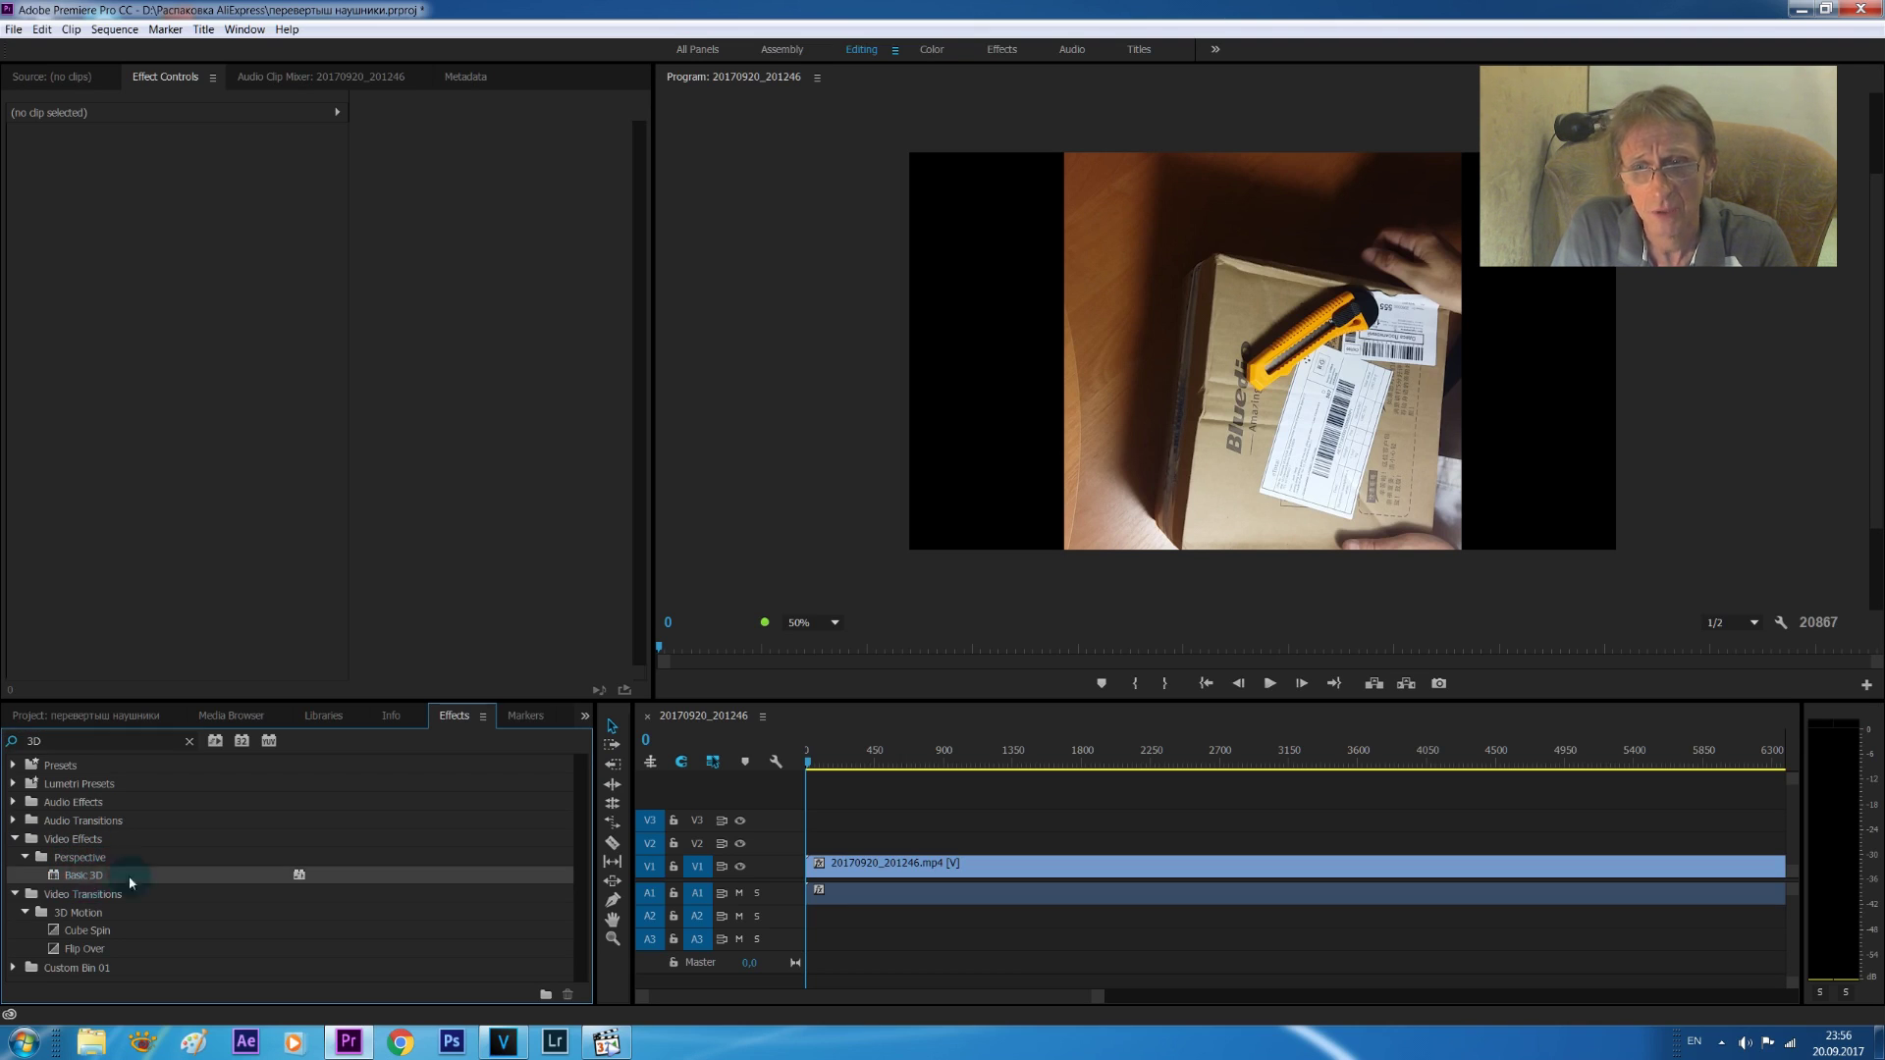
# - Apply Basic 3D to the V1 clip and set its Motion Rotation to -90°
pyautogui.moveTo(92, 879); pyautogui.dragTo(762, 869)
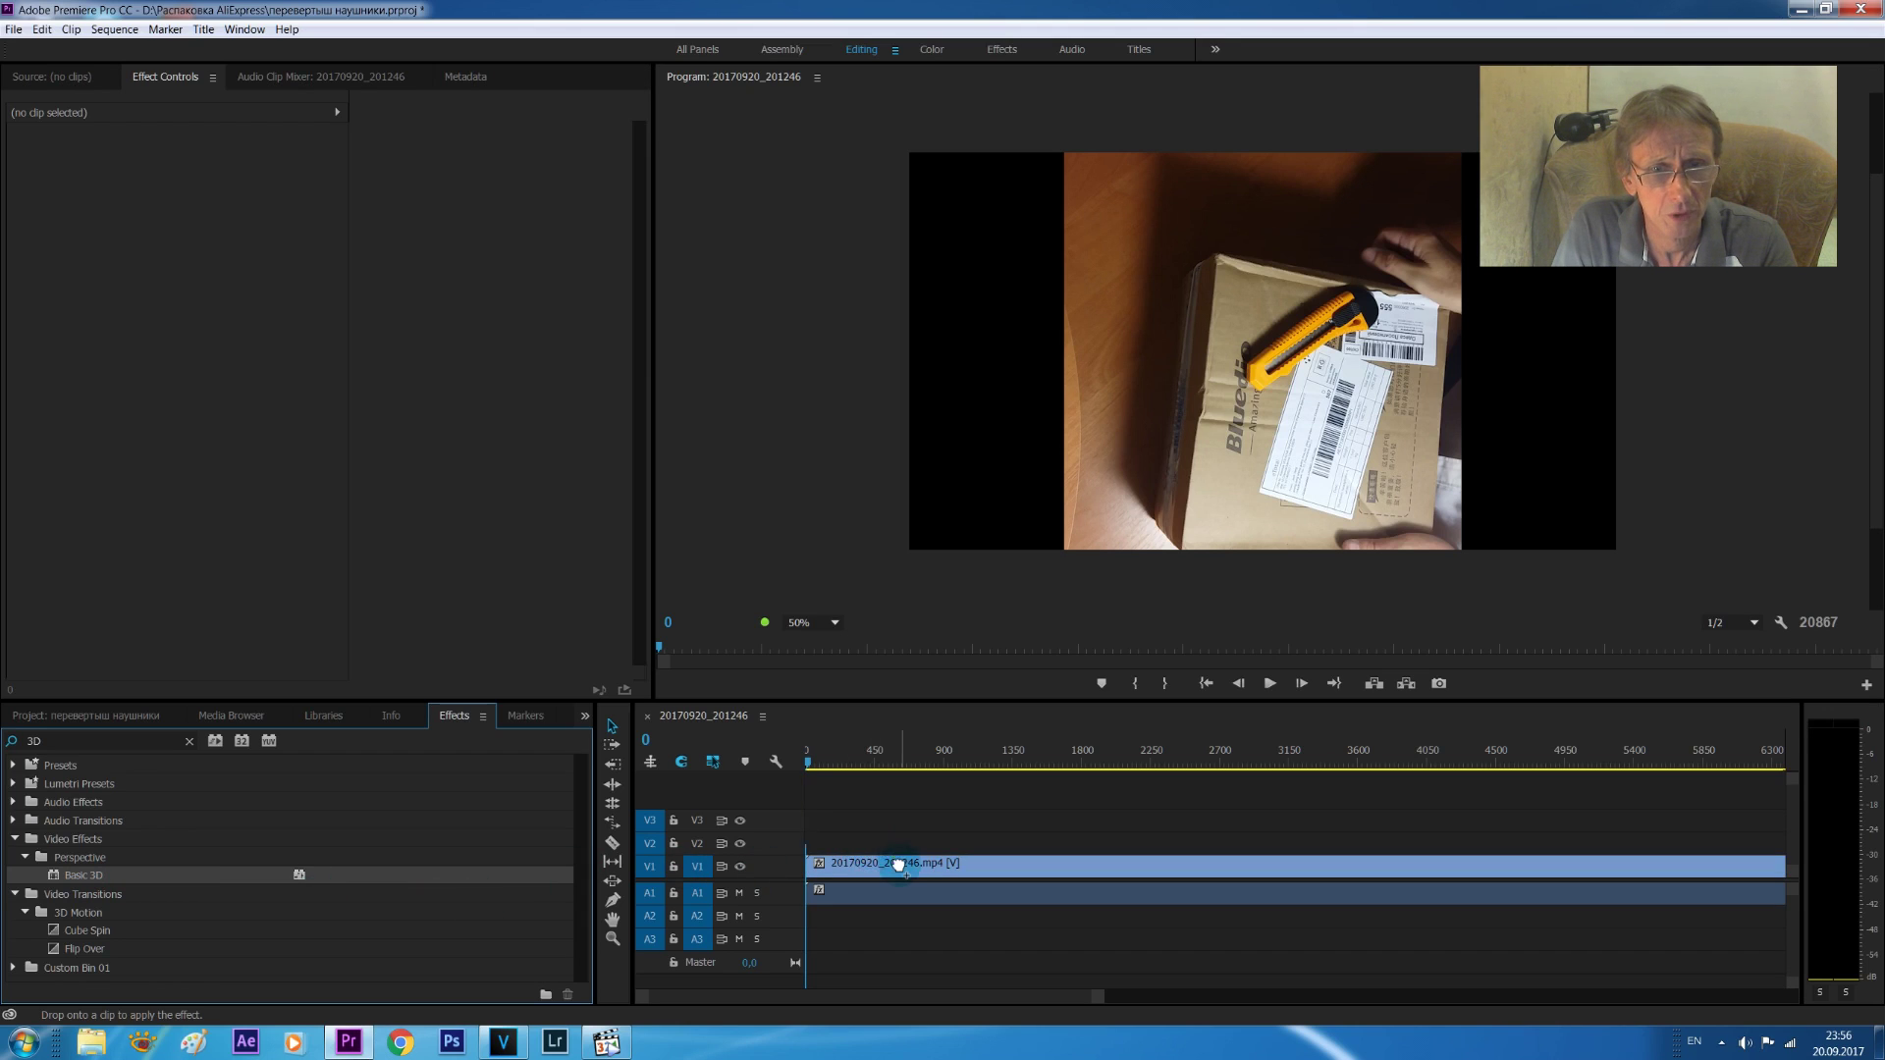
pyautogui.moveTo(897, 854); pyautogui.dragTo(901, 871)
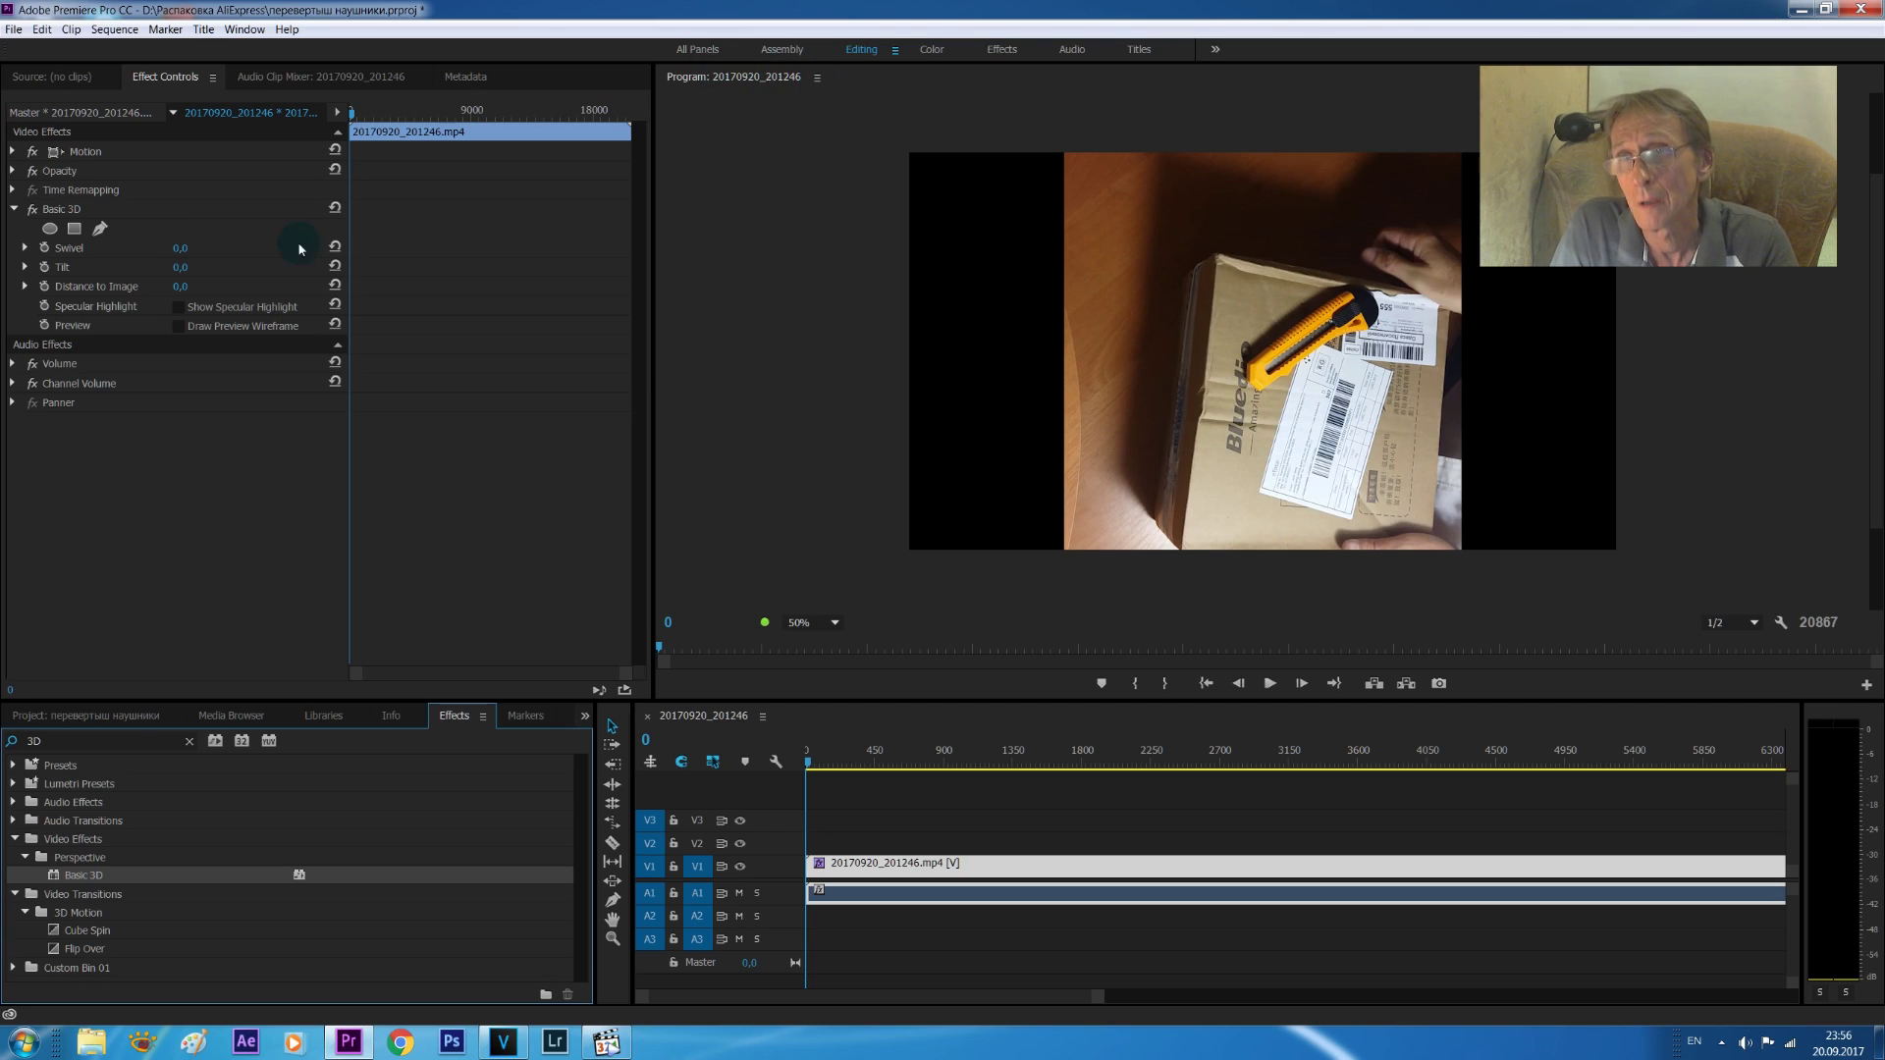
pyautogui.click(14, 152)
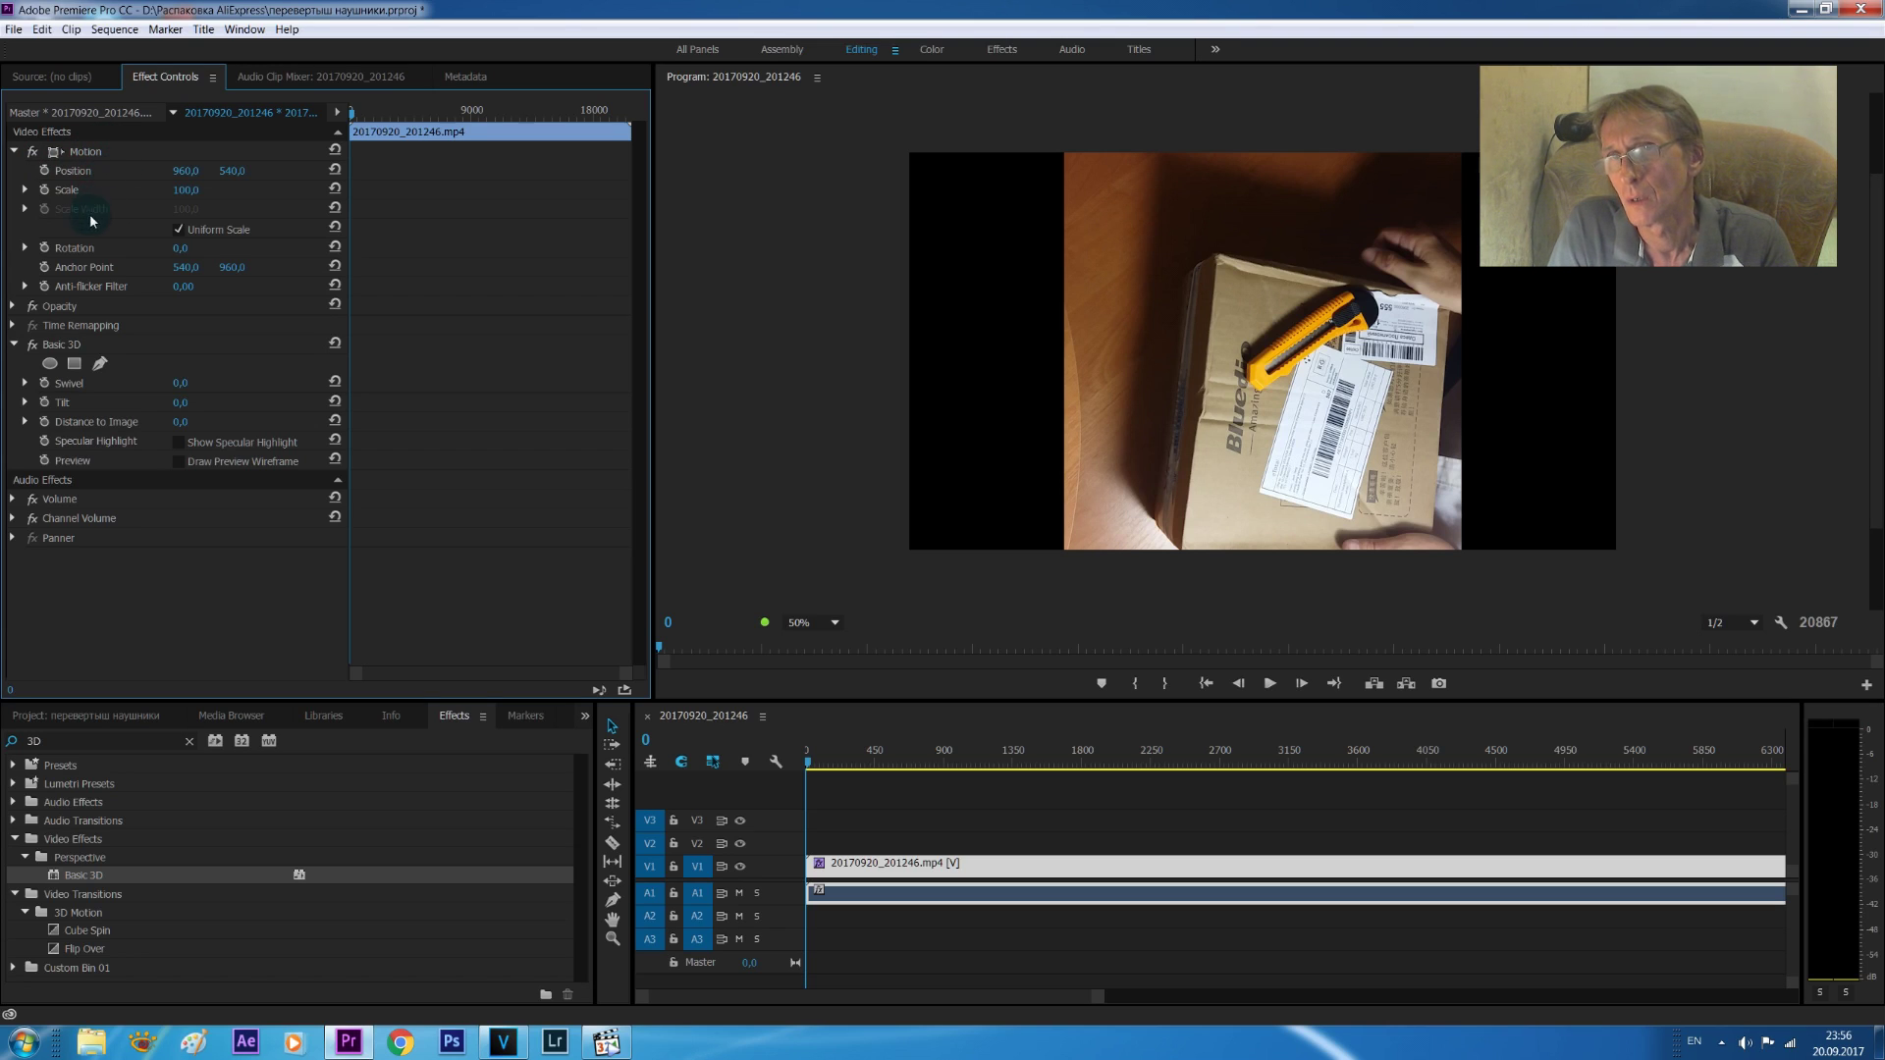
pyautogui.click(26, 249)
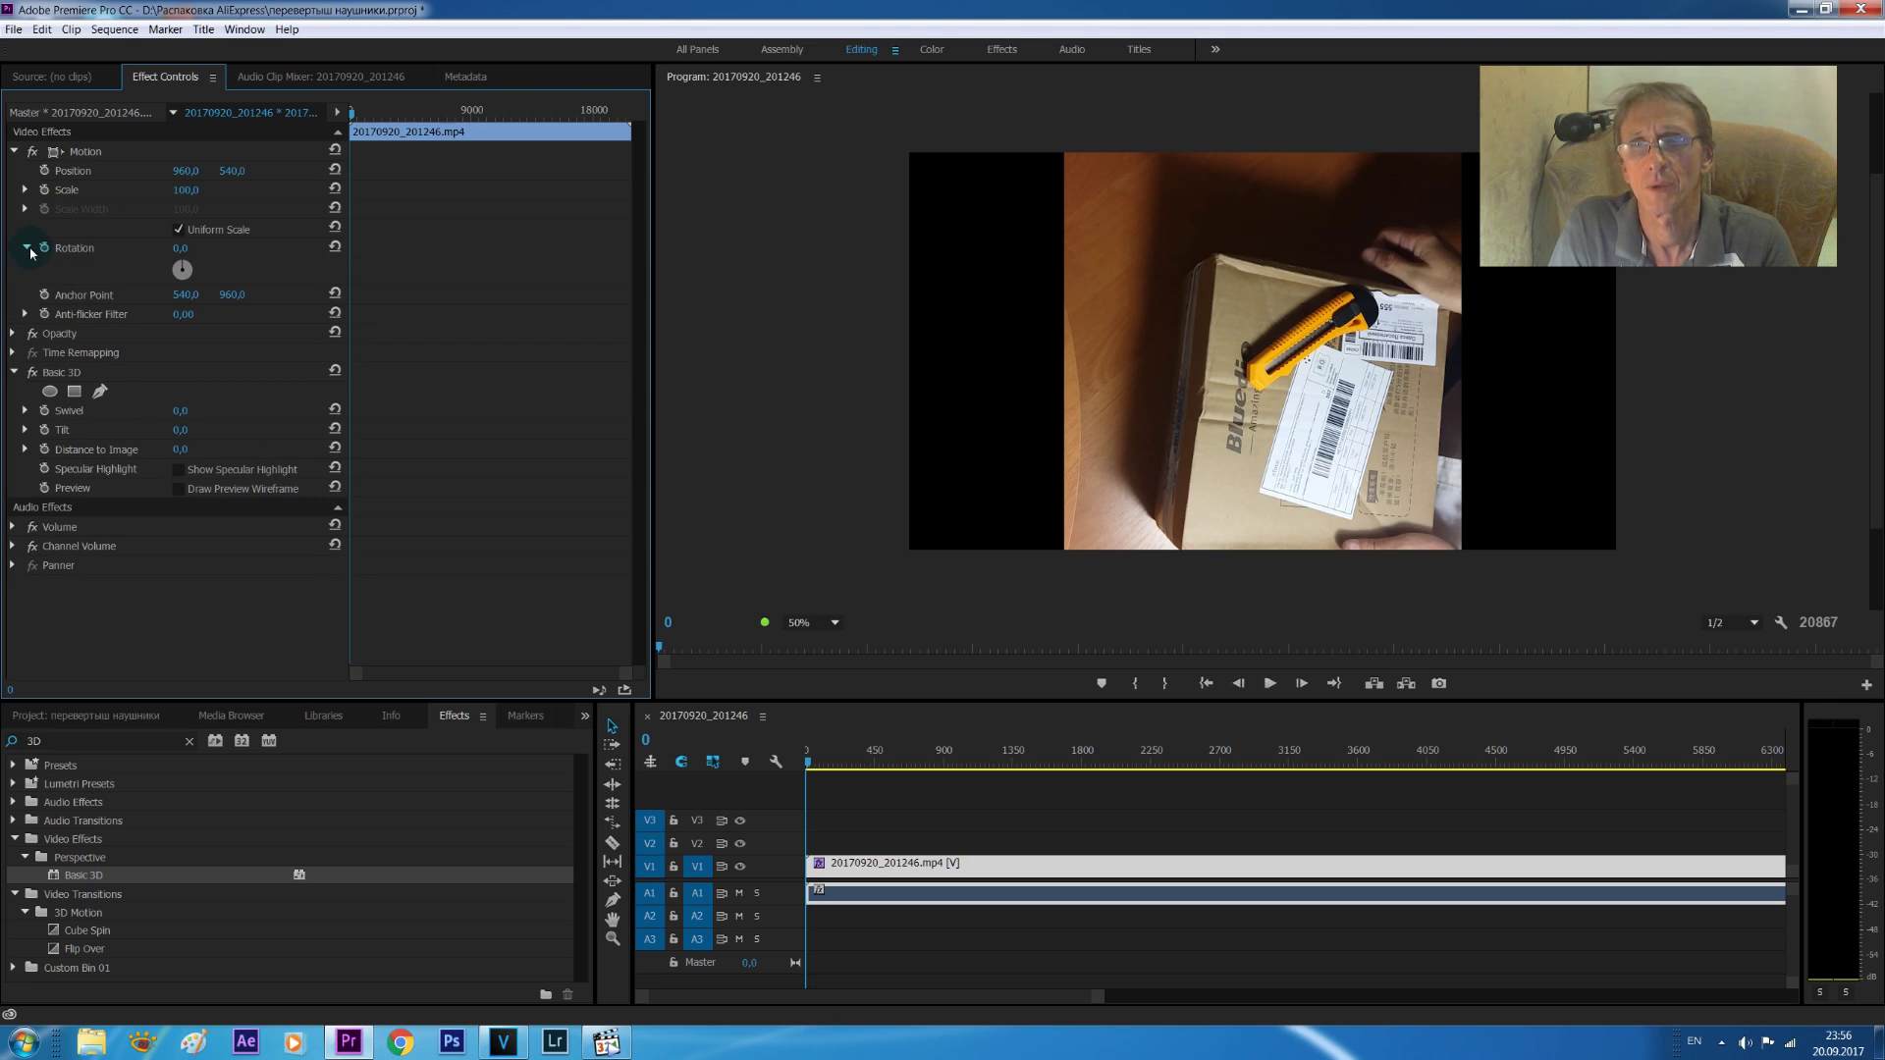
pyautogui.click(26, 249)
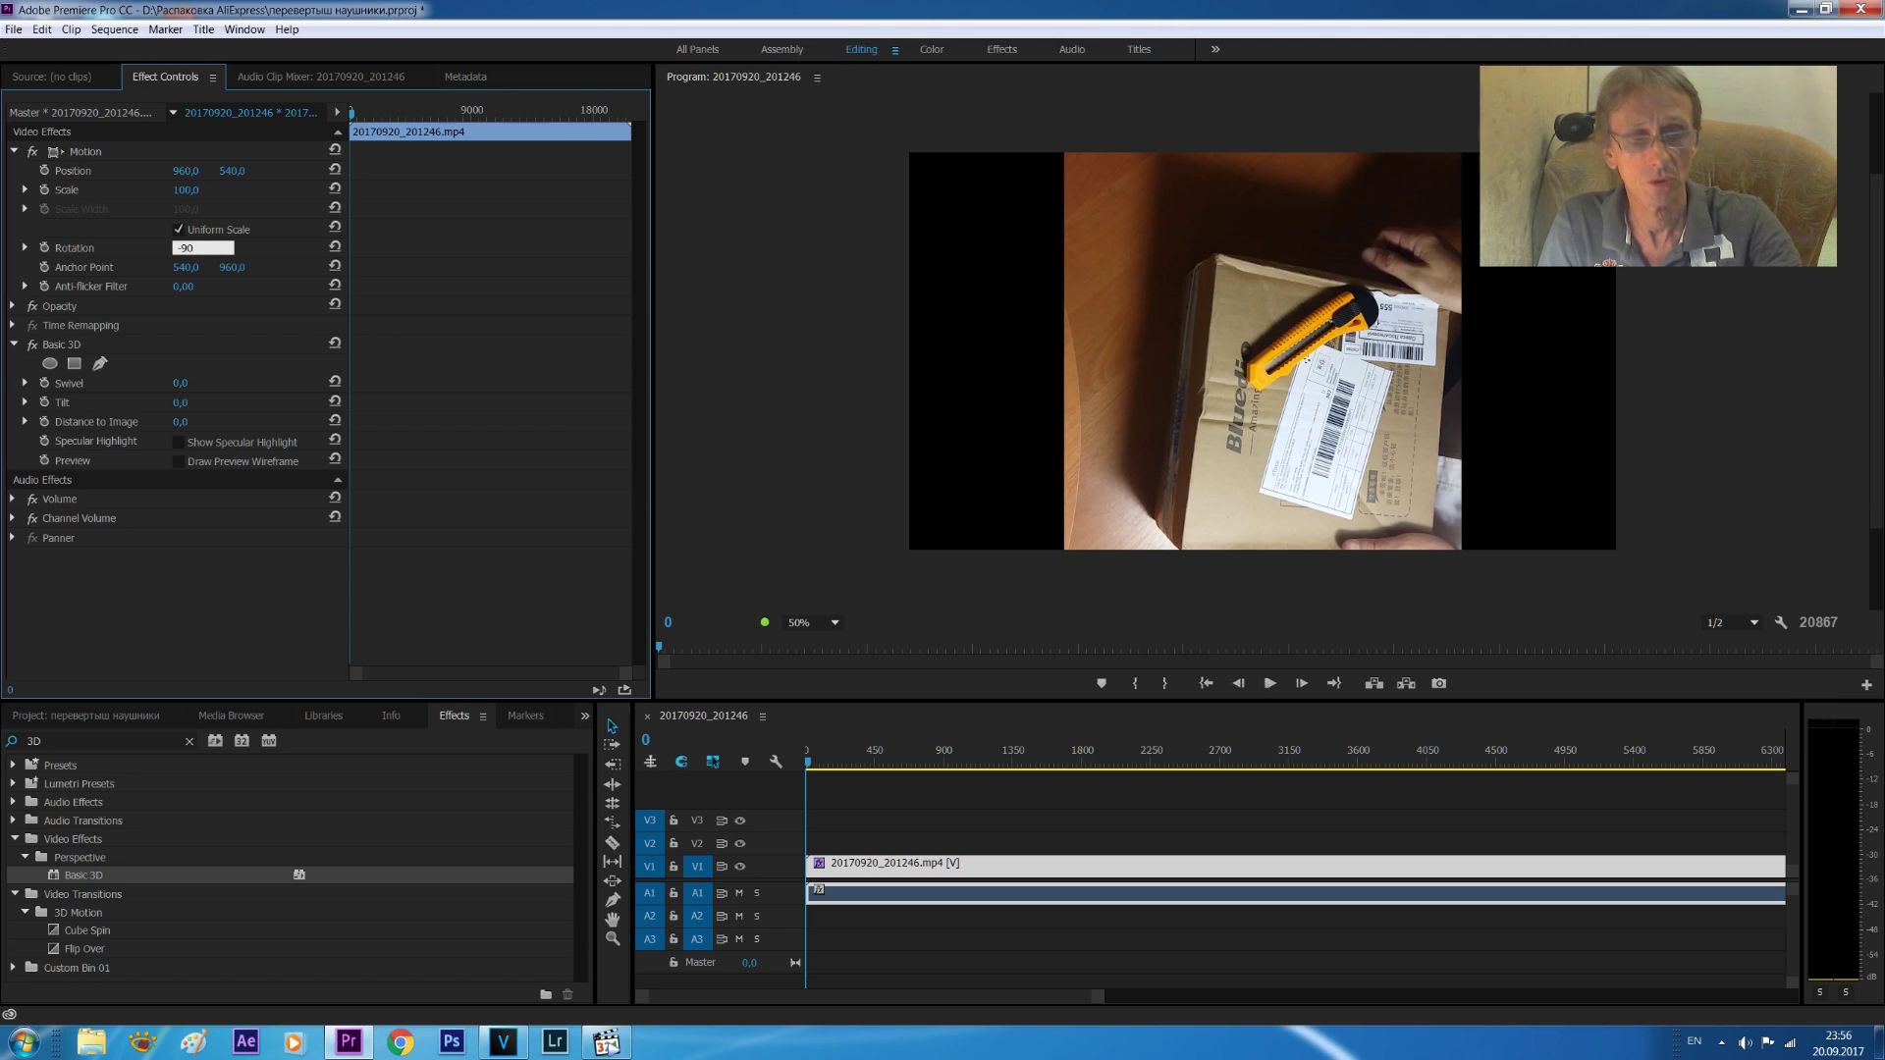
pyautogui.click(383, 320)
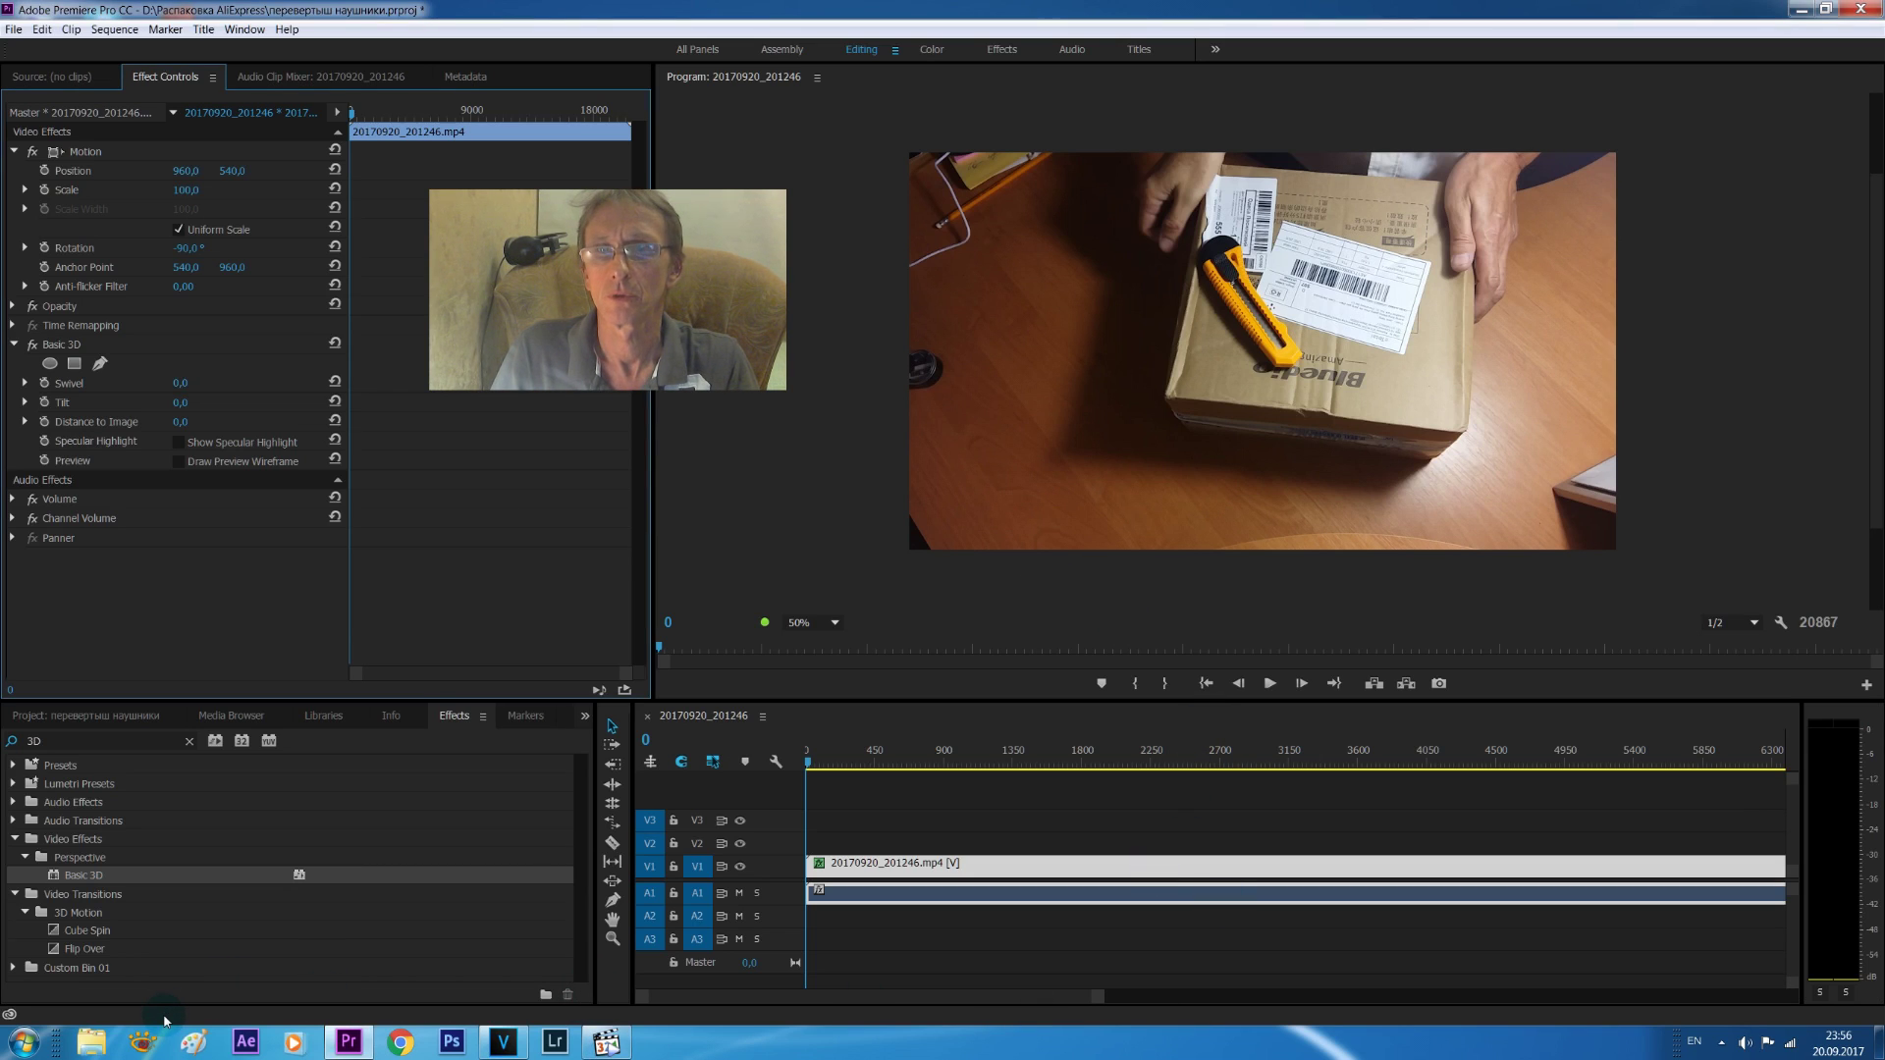
pyautogui.click(969, 868)
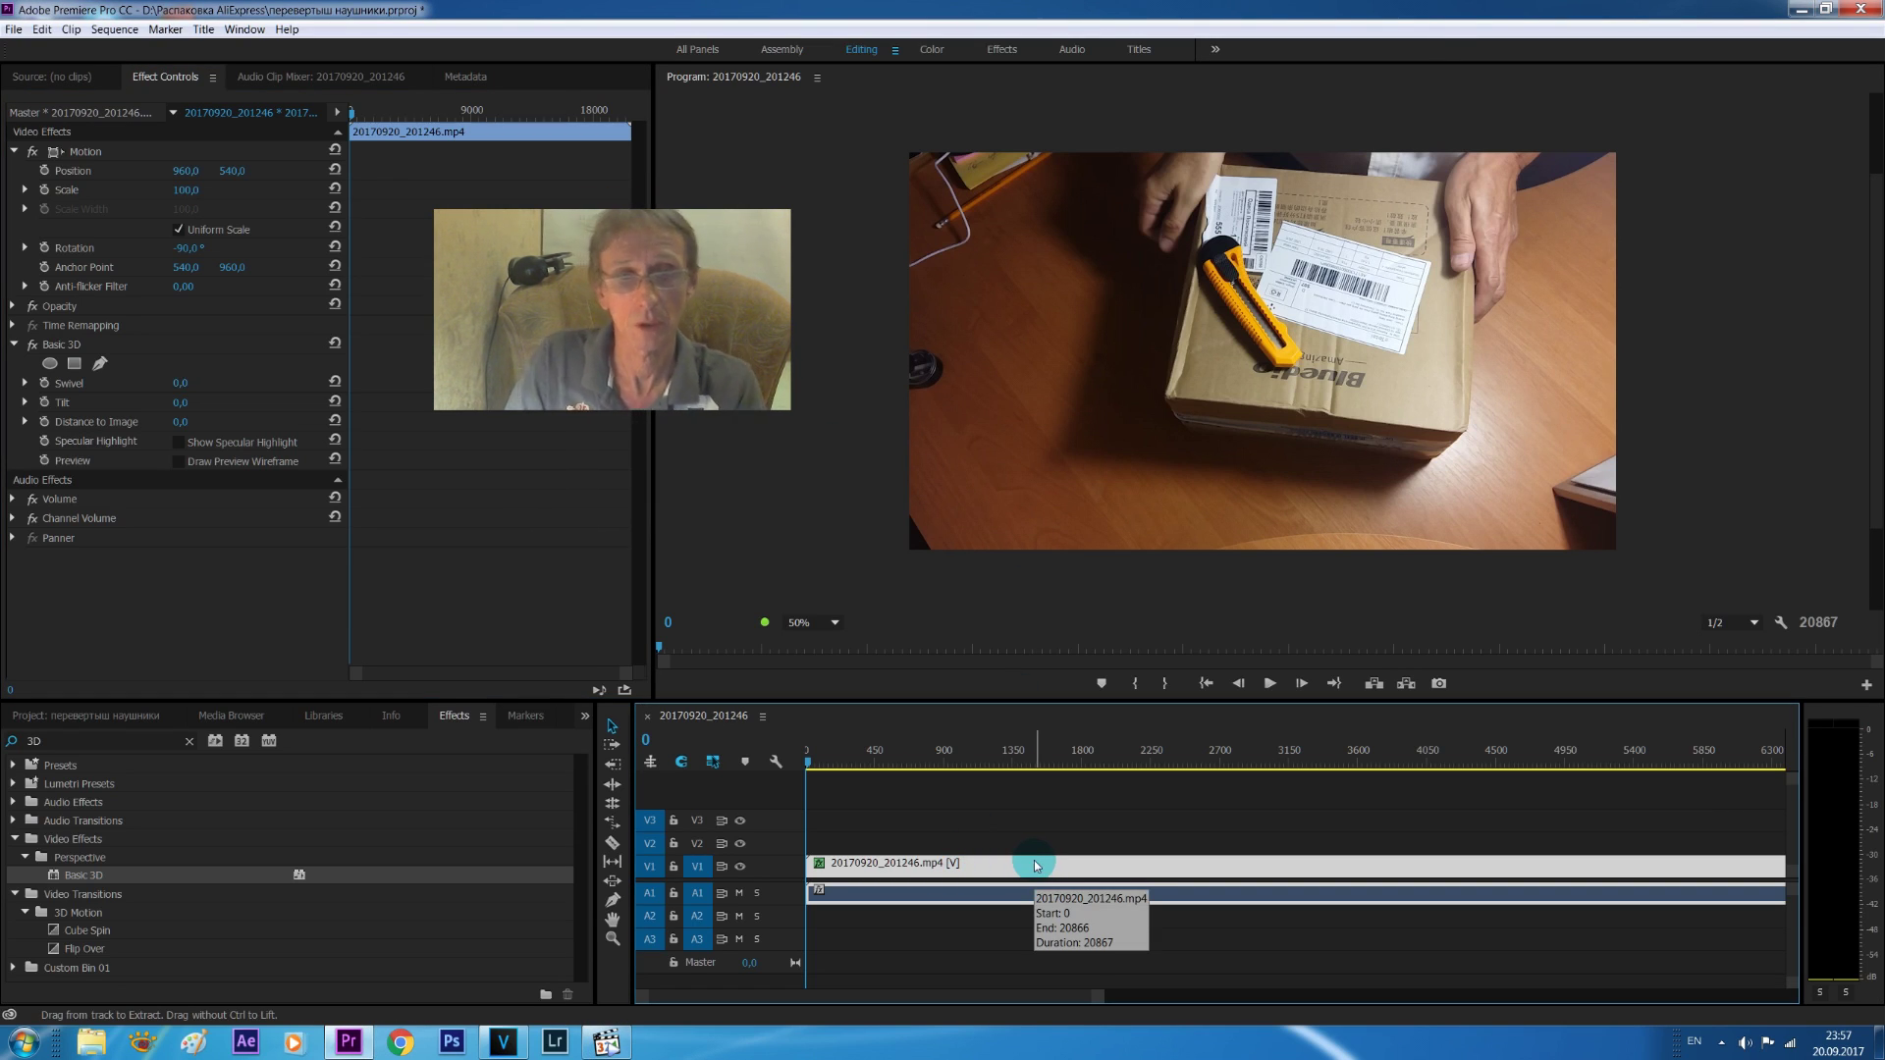
# - Export the sequence as H.264 Match Source - High bitrate to 20170920_201246_1.mp4
pyautogui.hotkey('ctrl', 'm')
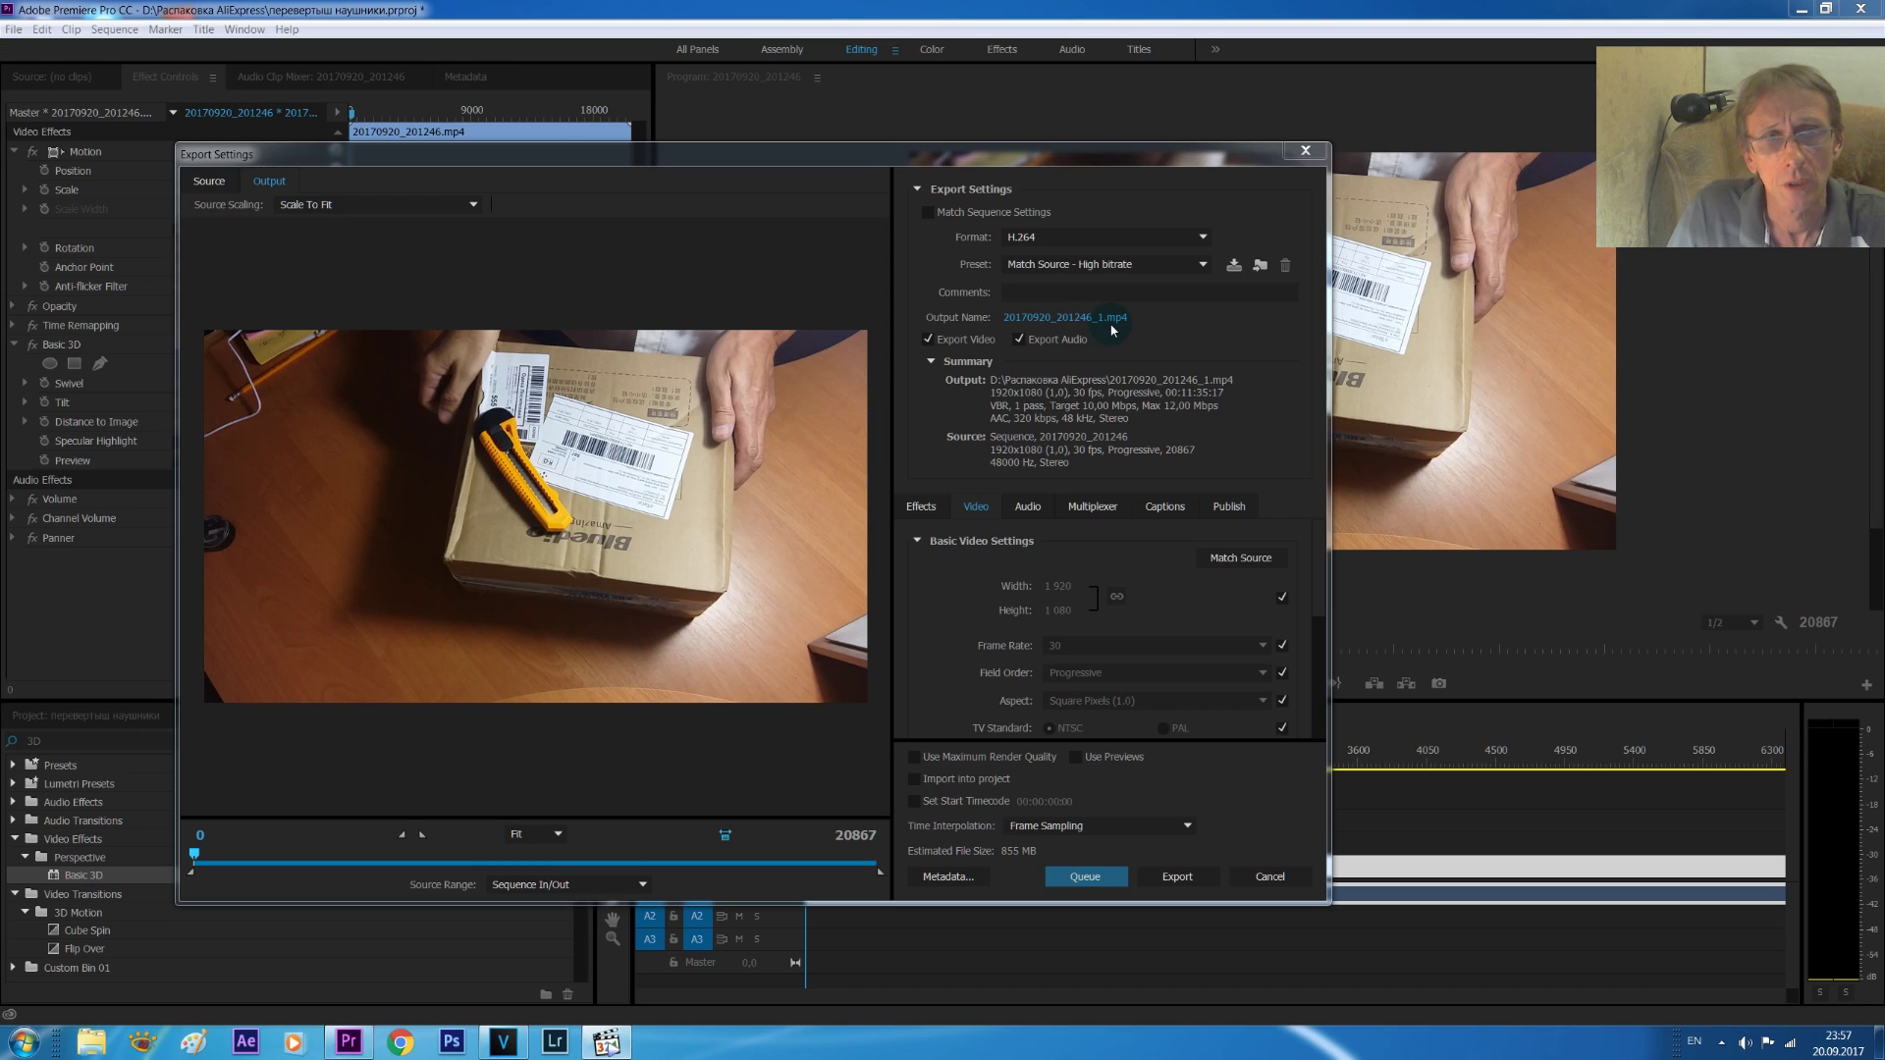
pyautogui.click(1112, 319)
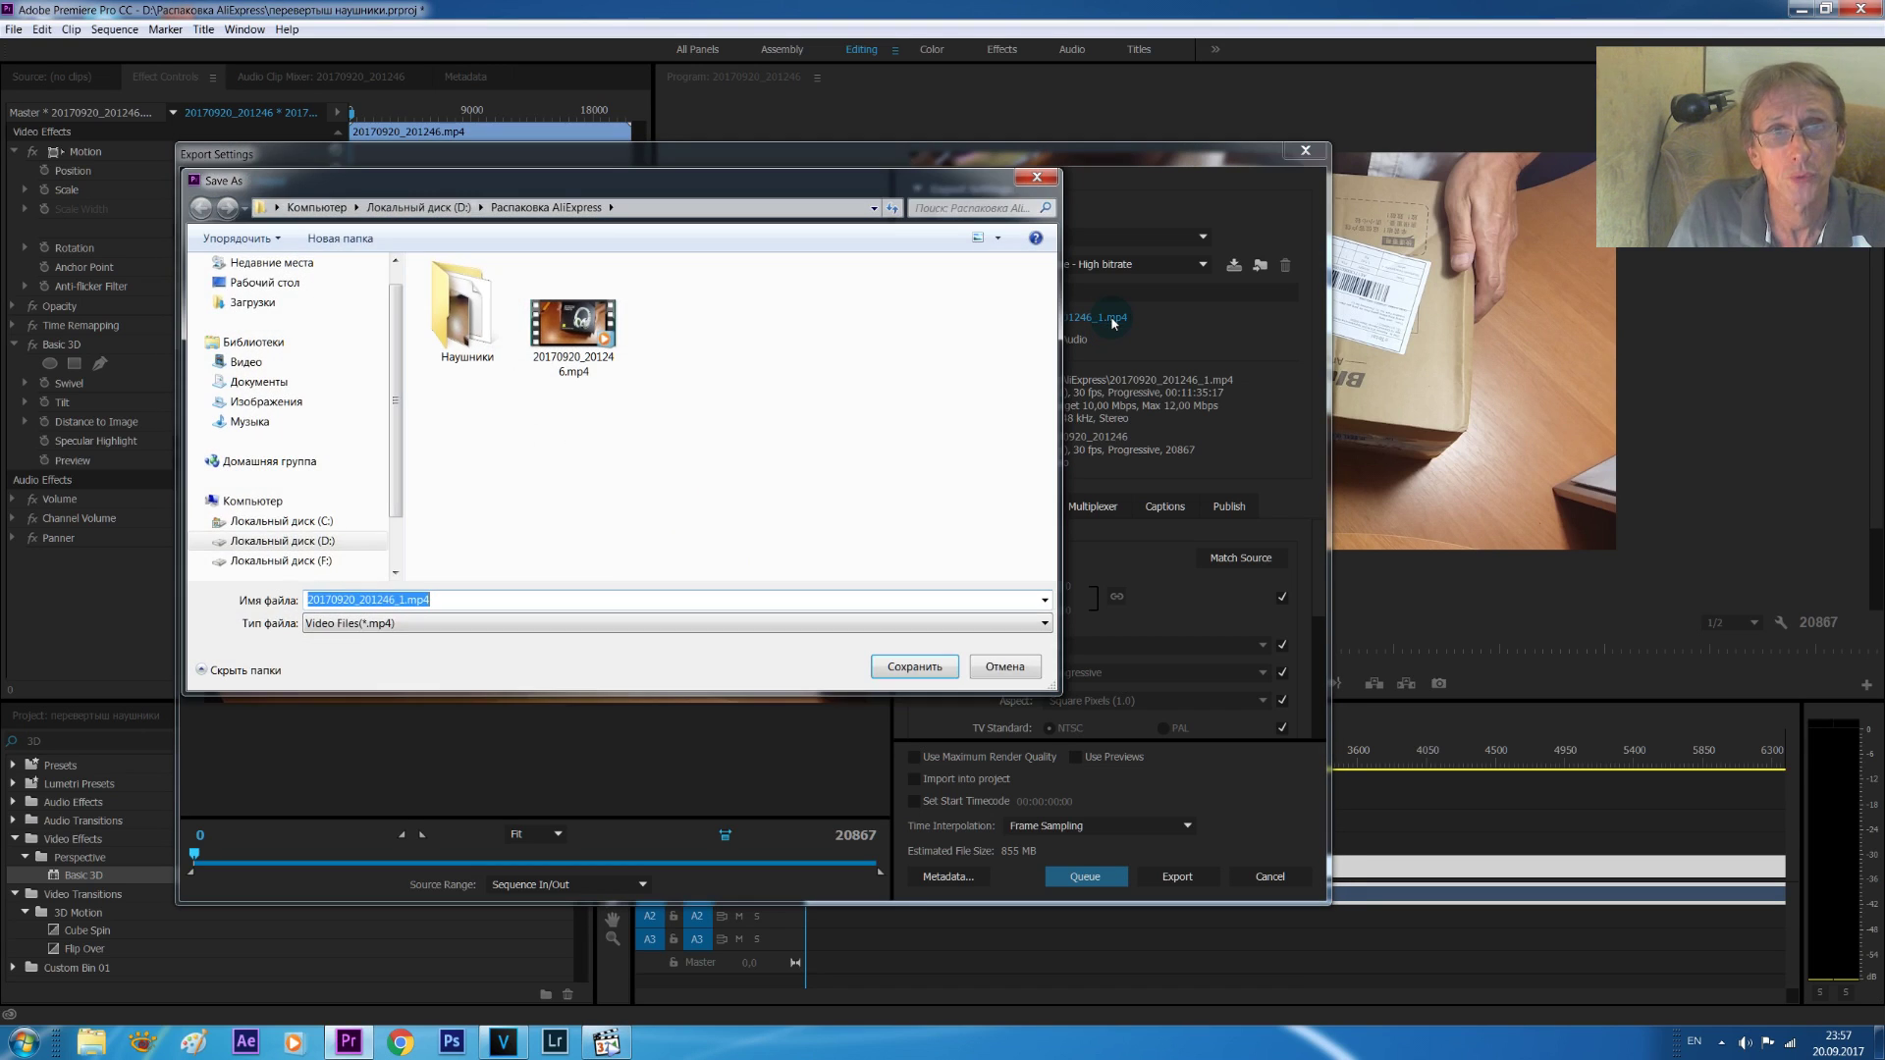
pyautogui.moveTo(862, 186); pyautogui.dragTo(785, 217)
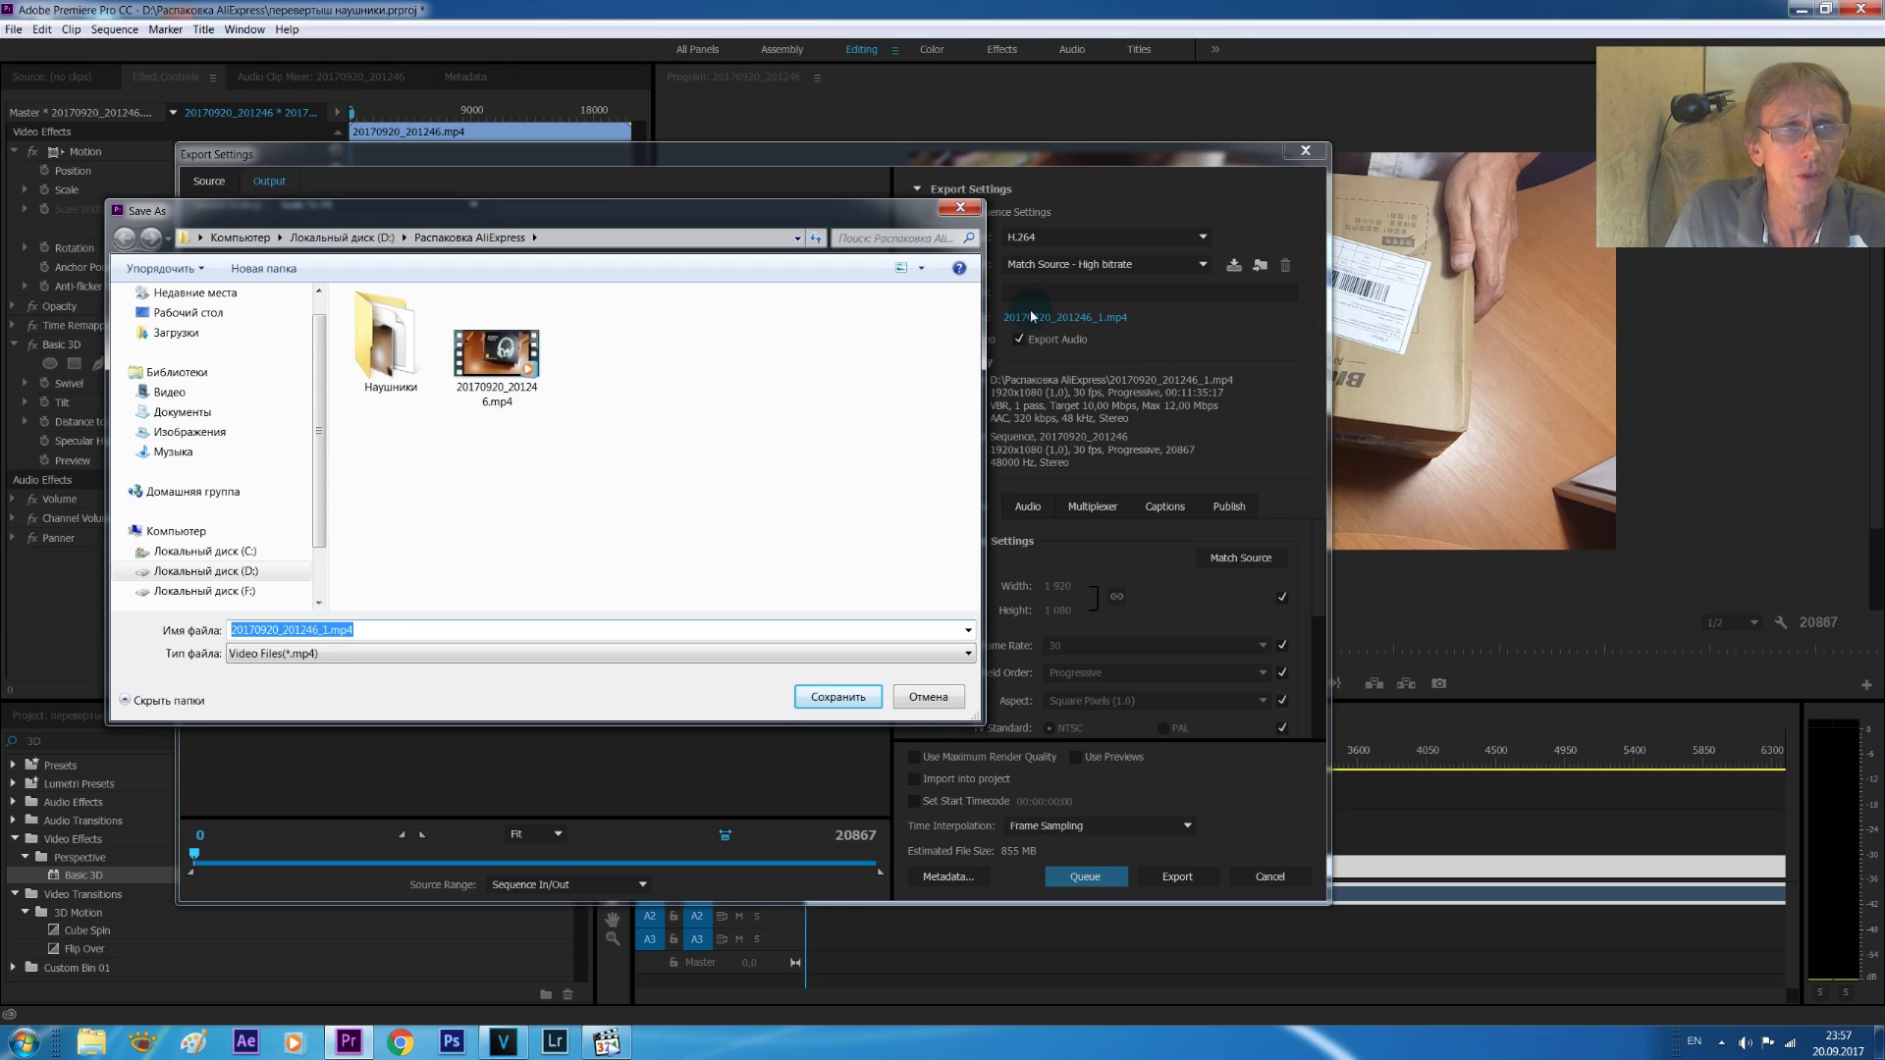
pyautogui.click(948, 216)
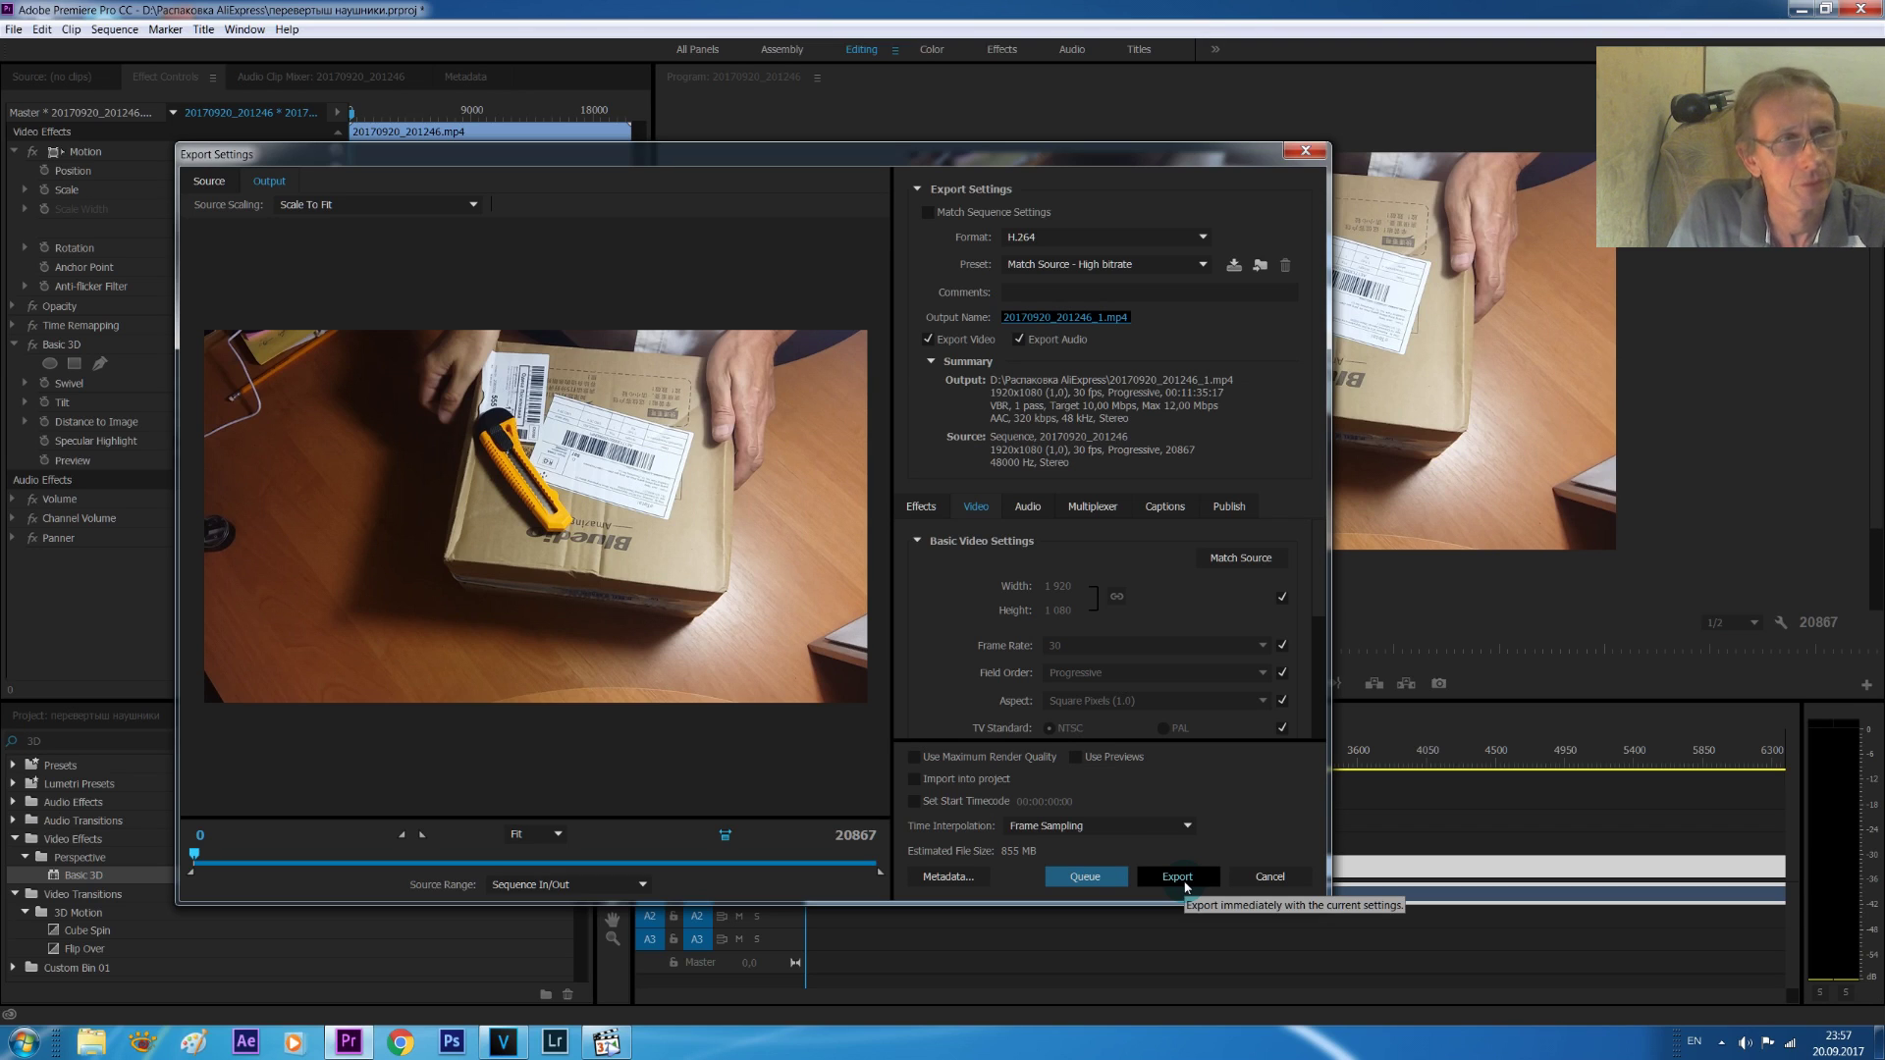
pyautogui.click(1183, 872)
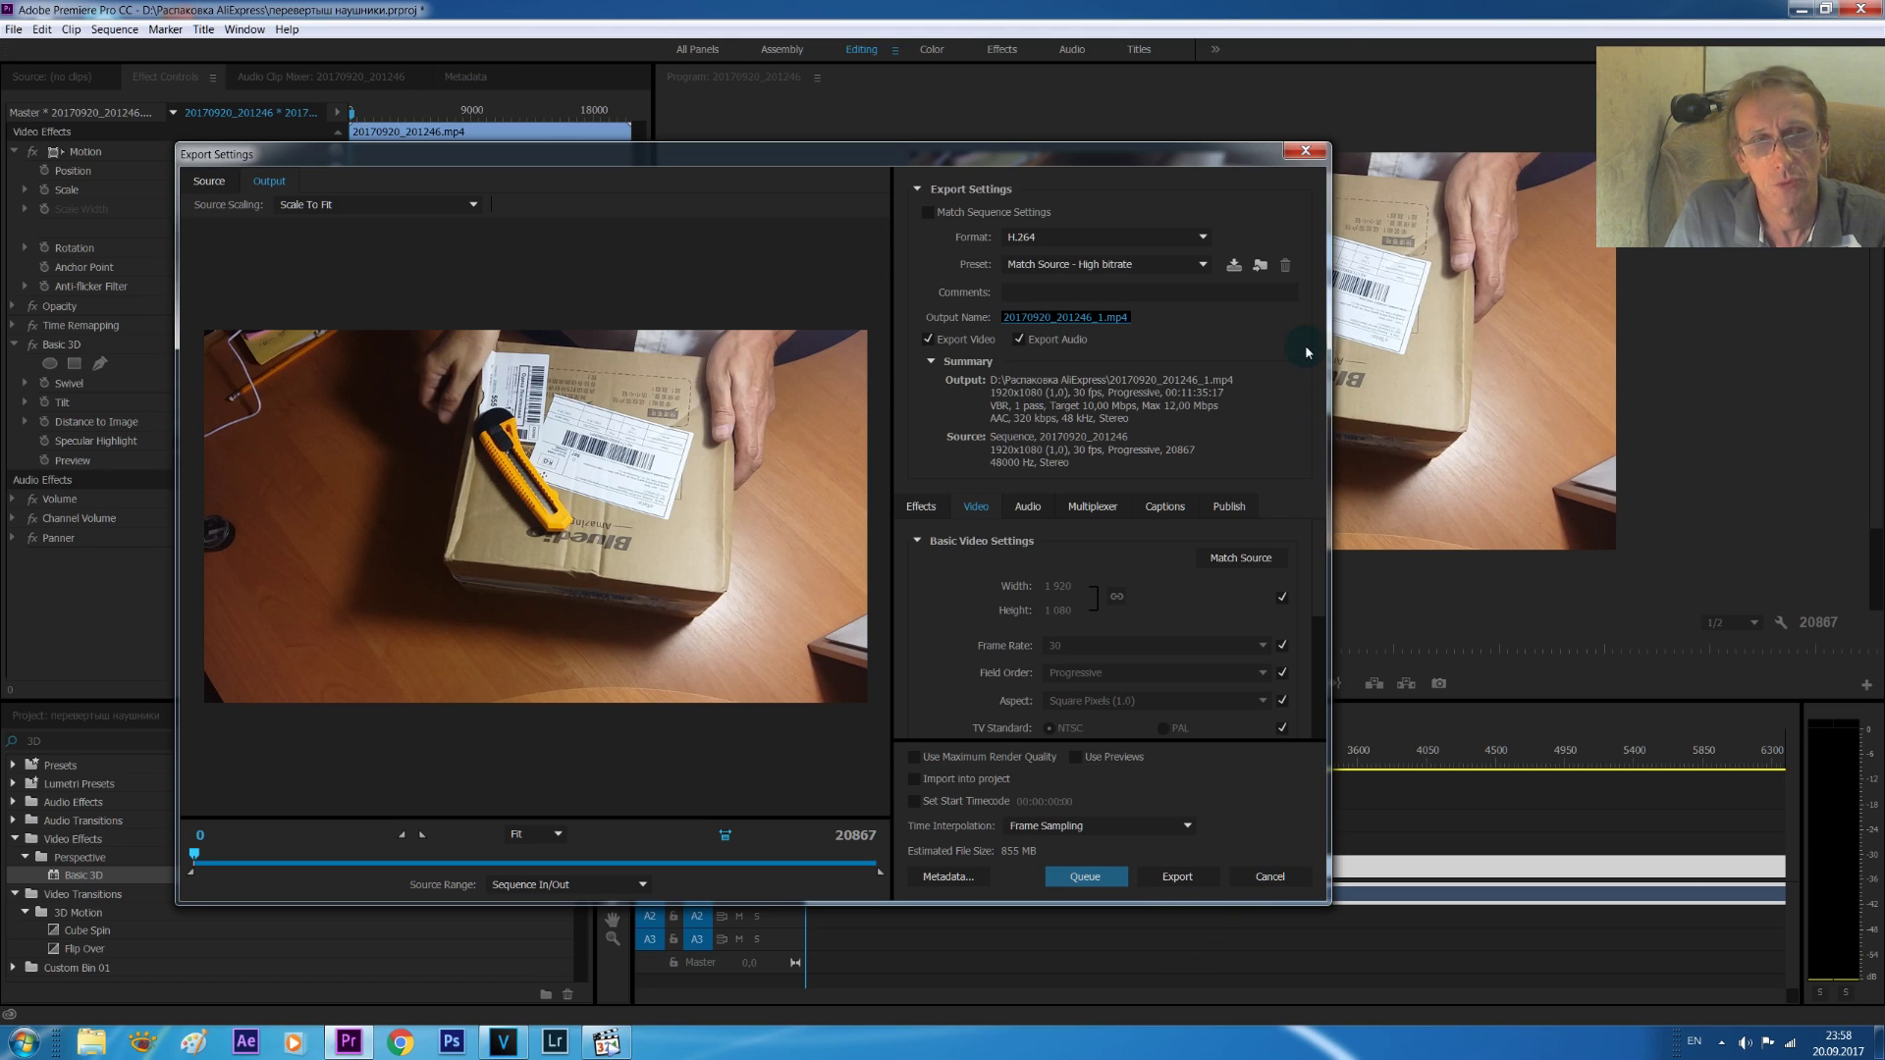
pyautogui.click(1323, 154)
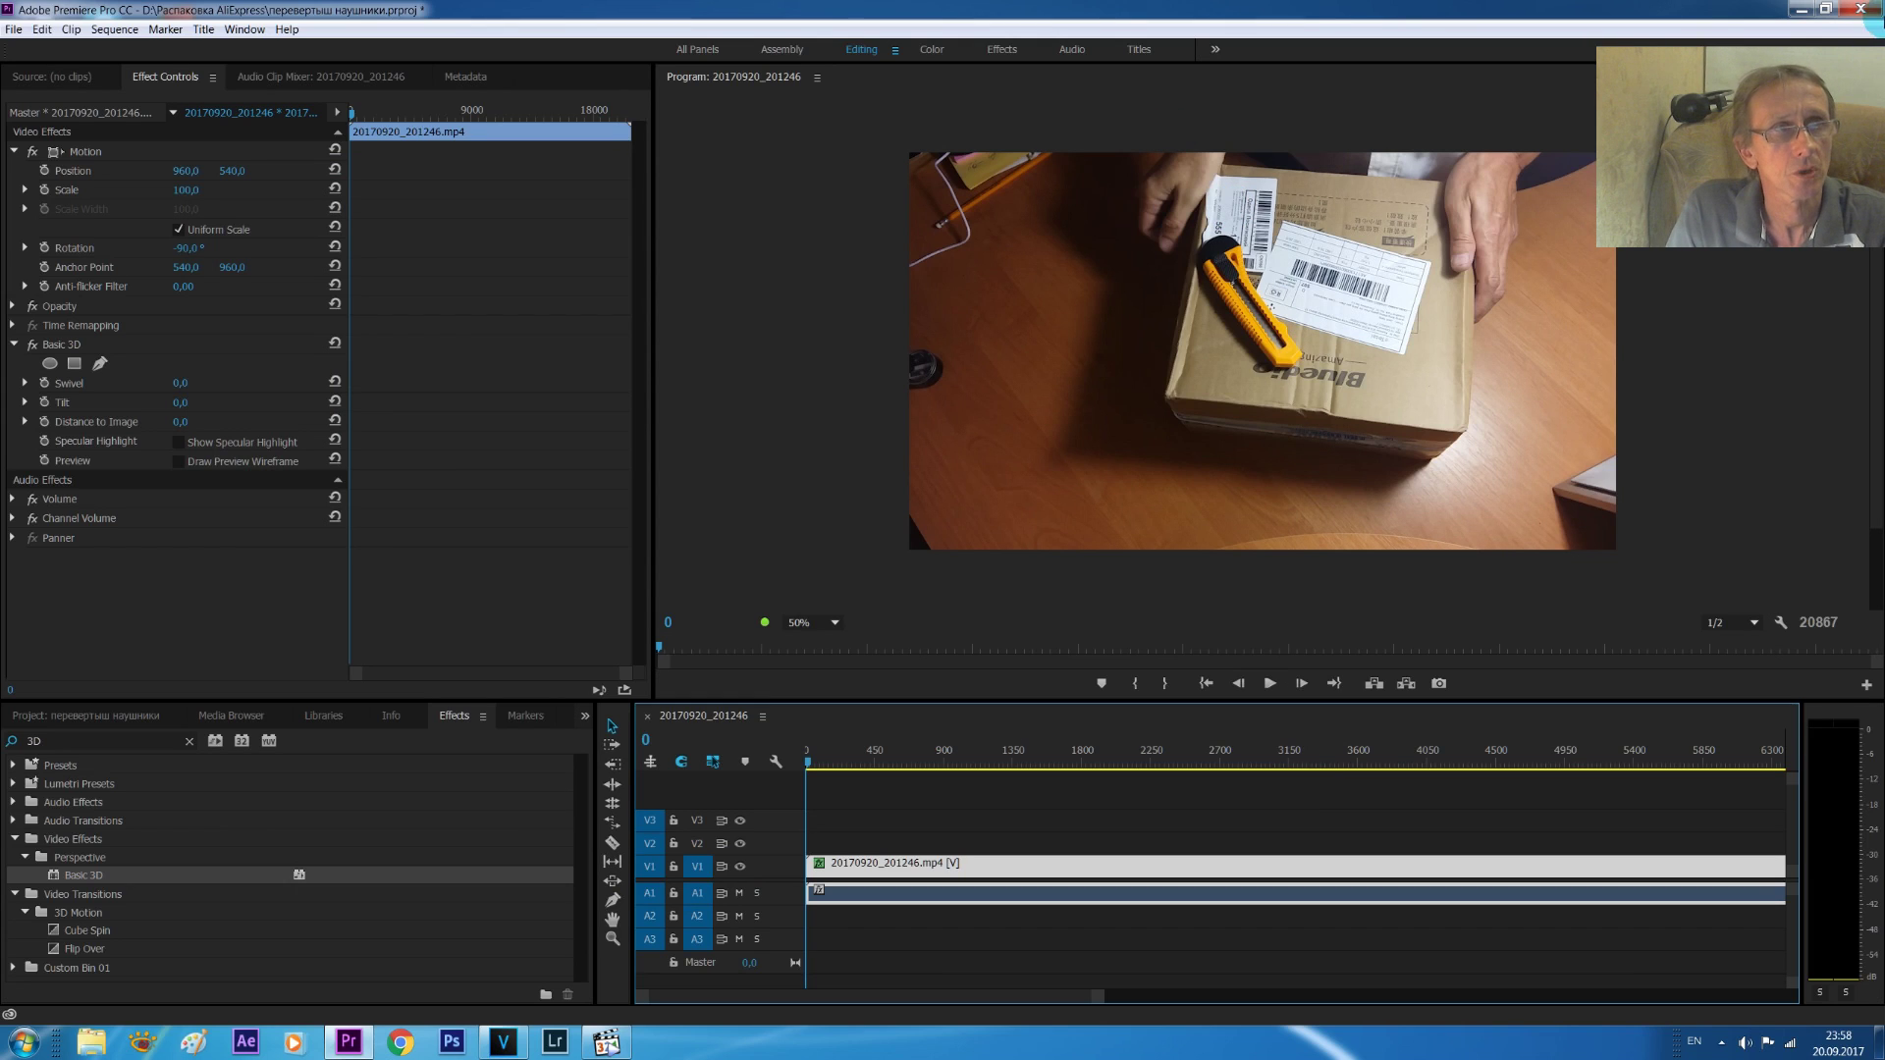
# - Quit Premiere Pro without saving the project and bring VEGAS Pro back to front
pyautogui.click(1860, 9)
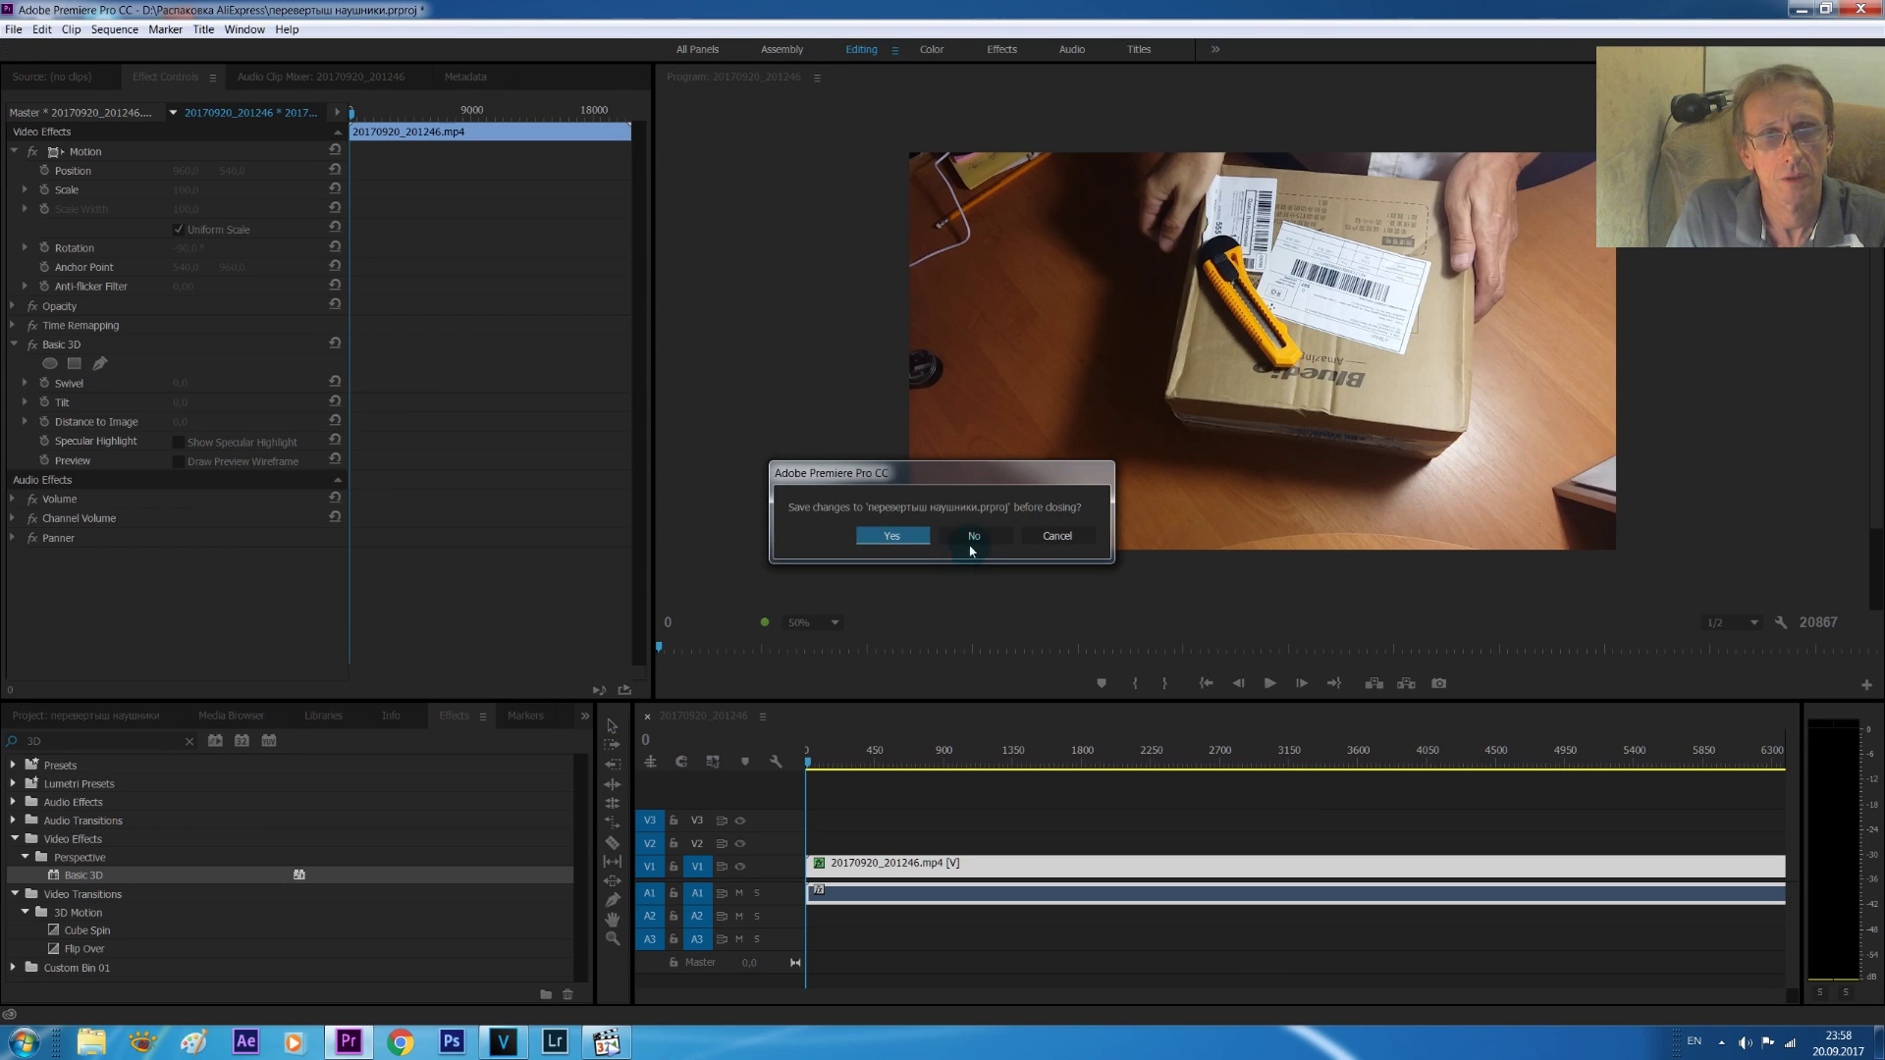
pyautogui.click(971, 546)
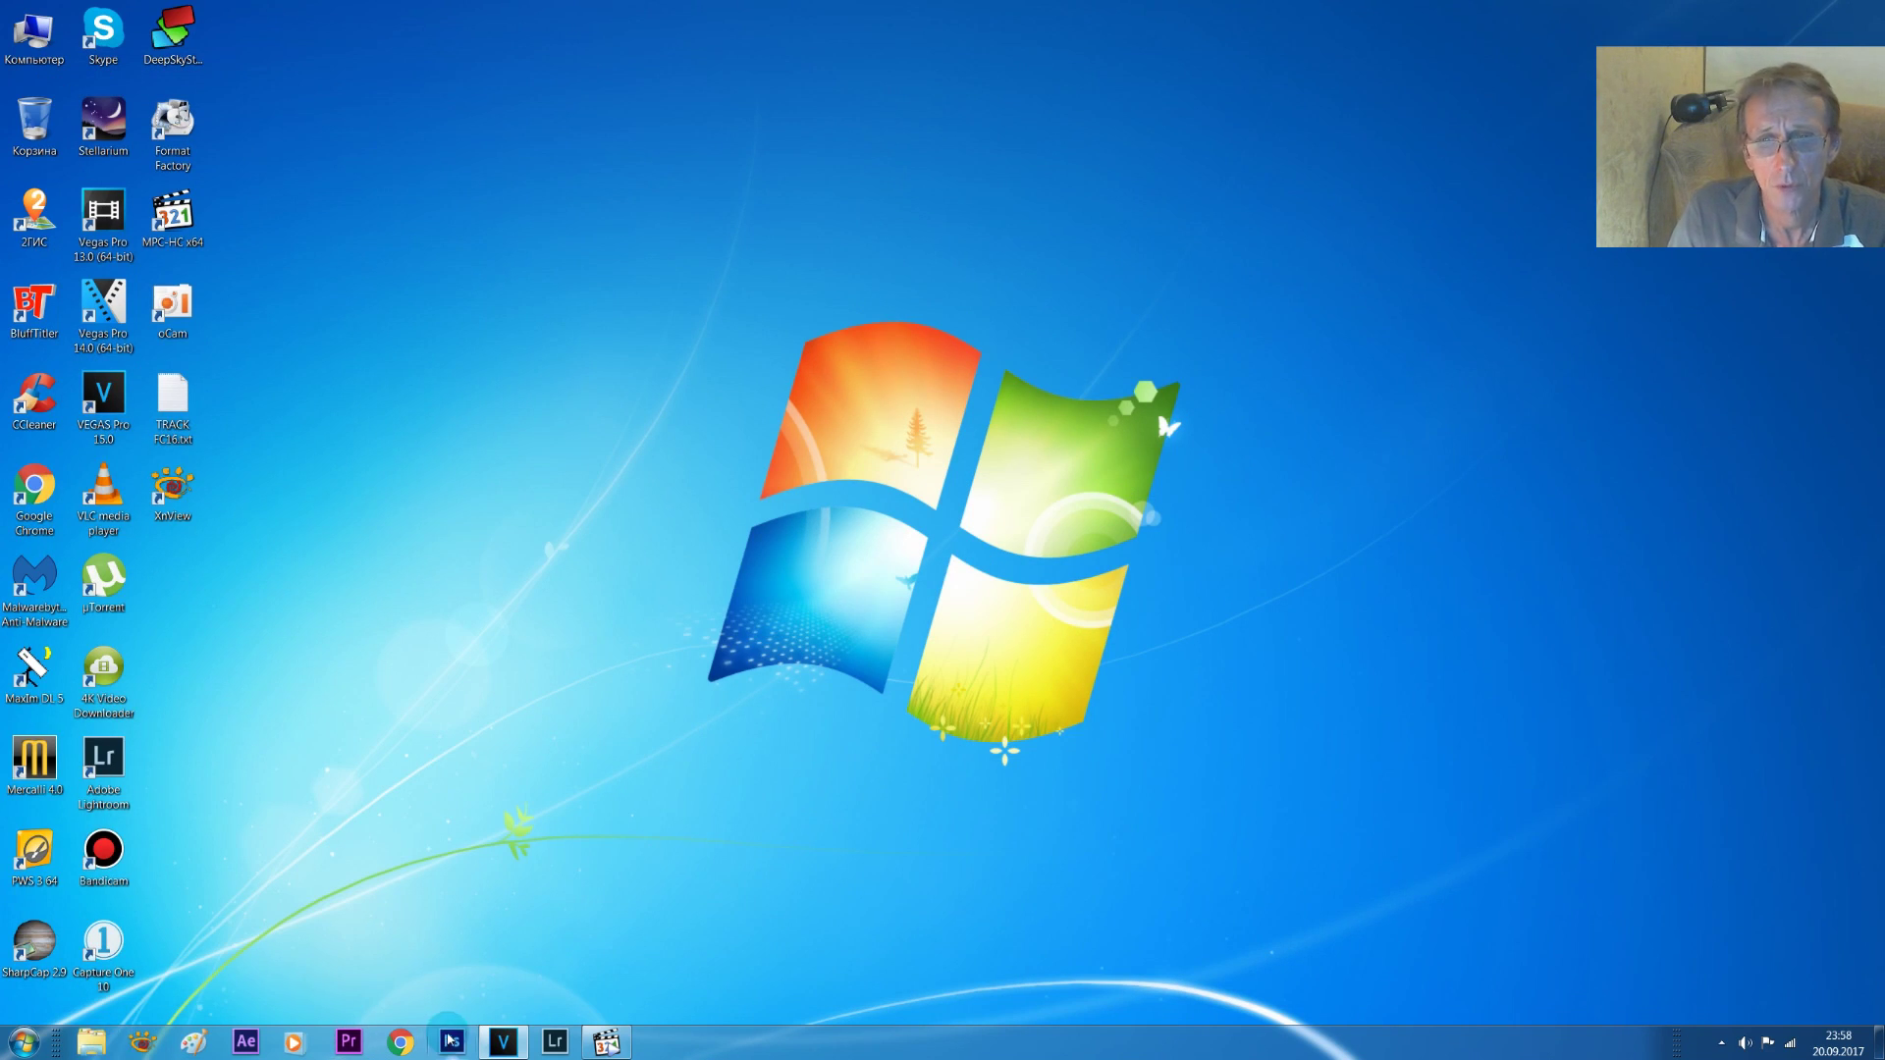
pyautogui.click(503, 1041)
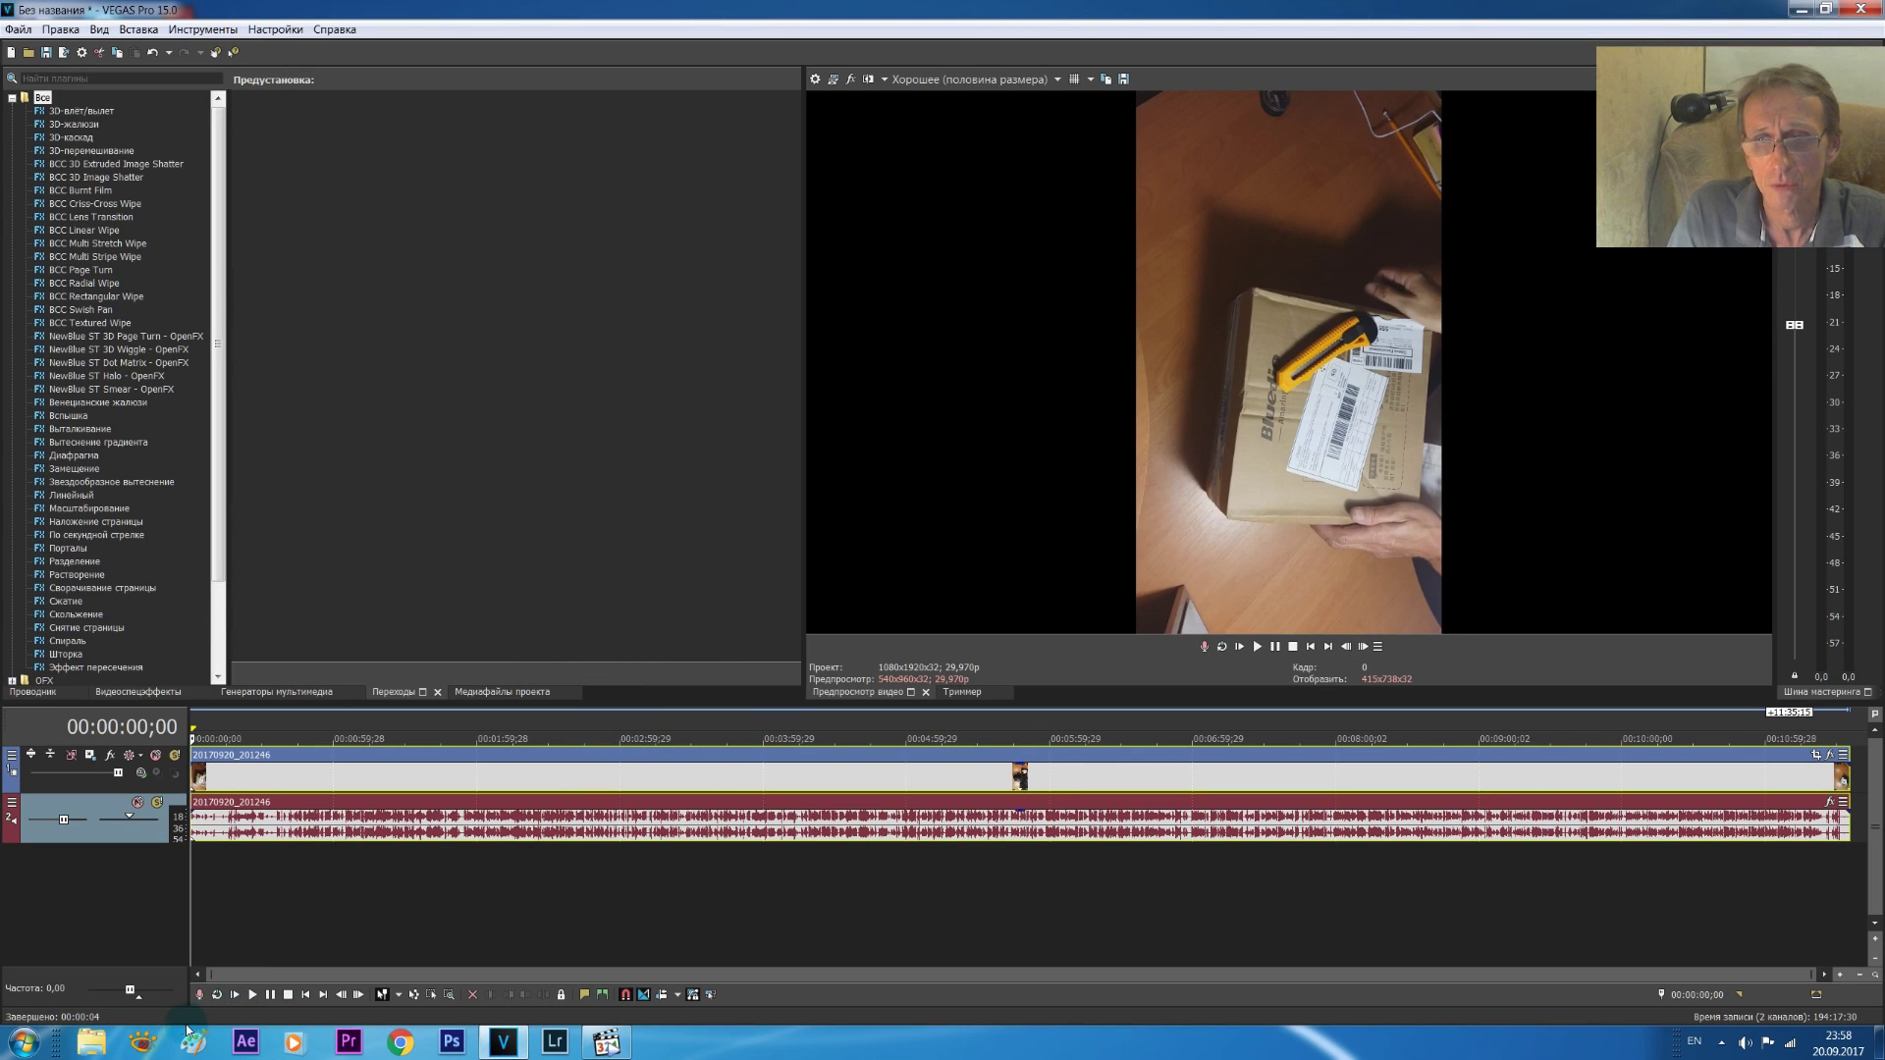
# - Relaunch VEGAS Pro 15 with an empty untitled project and open Explorer over it
pyautogui.click(92, 1042)
pyautogui.press('super+d')
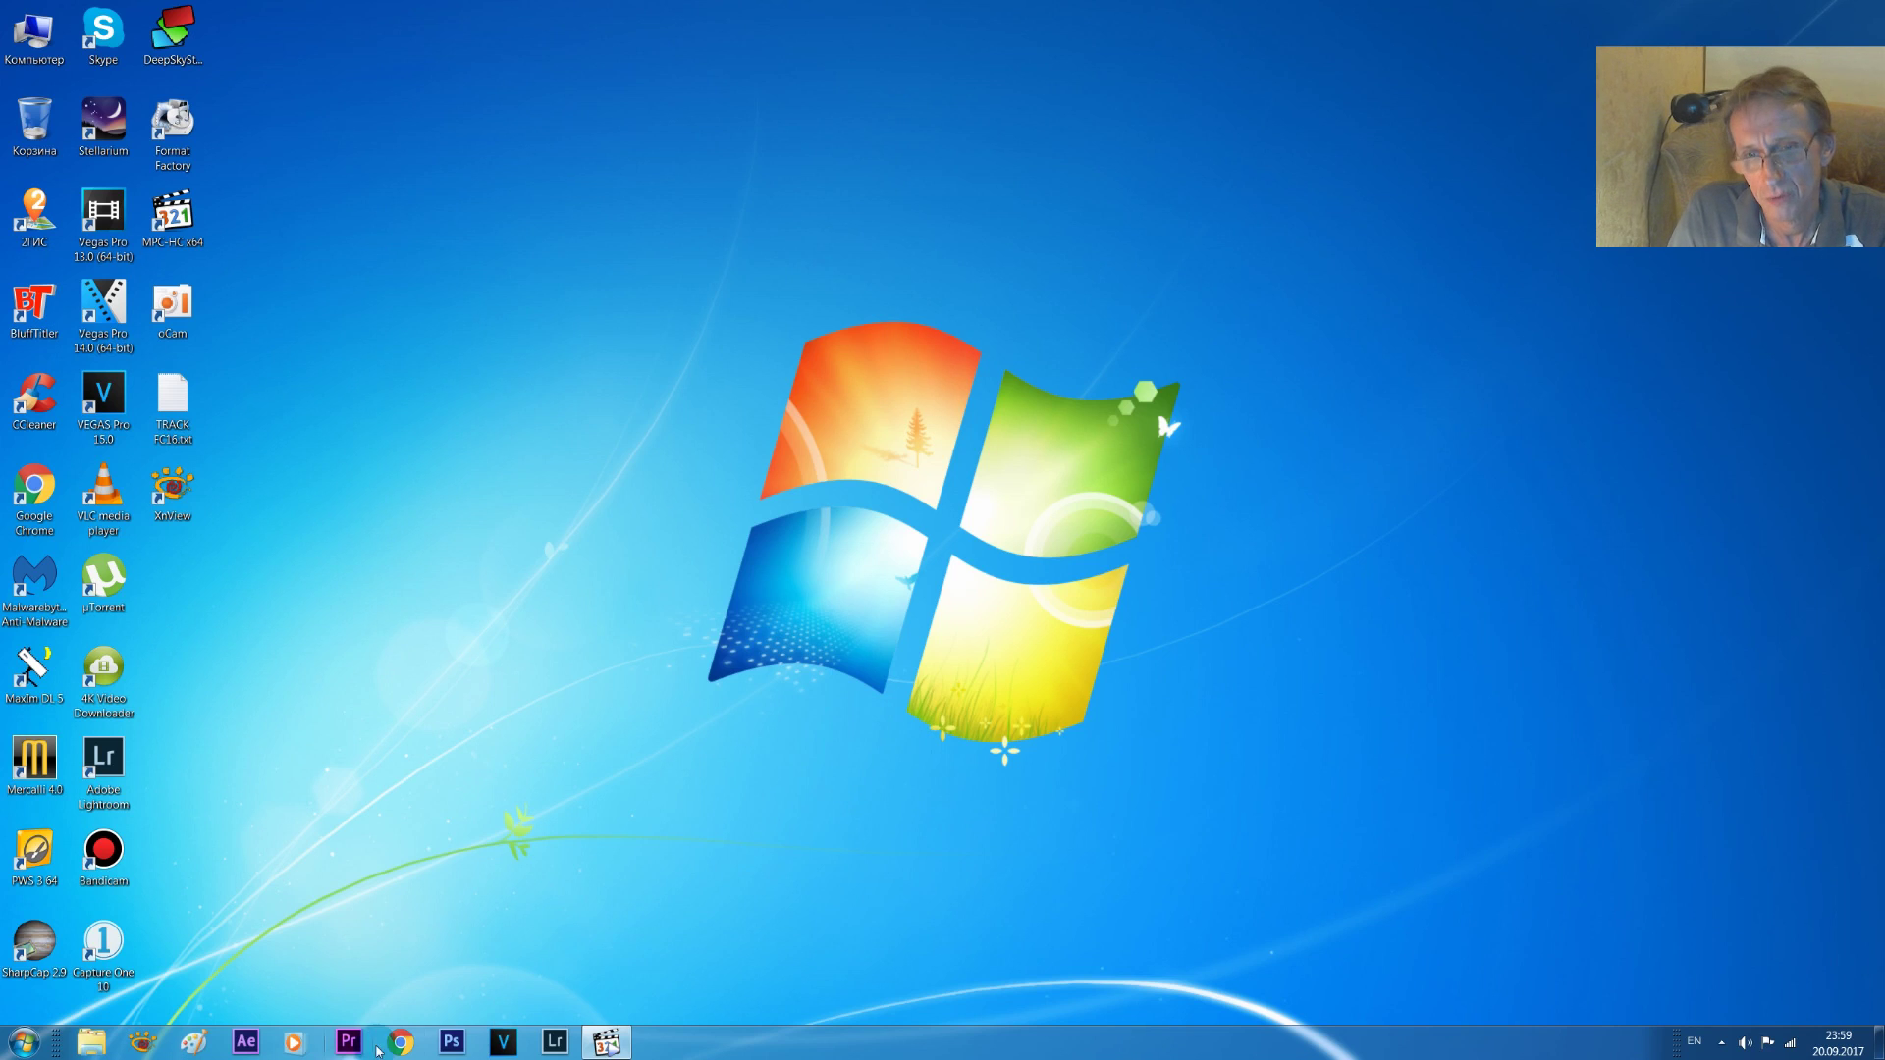
pyautogui.click(514, 1050)
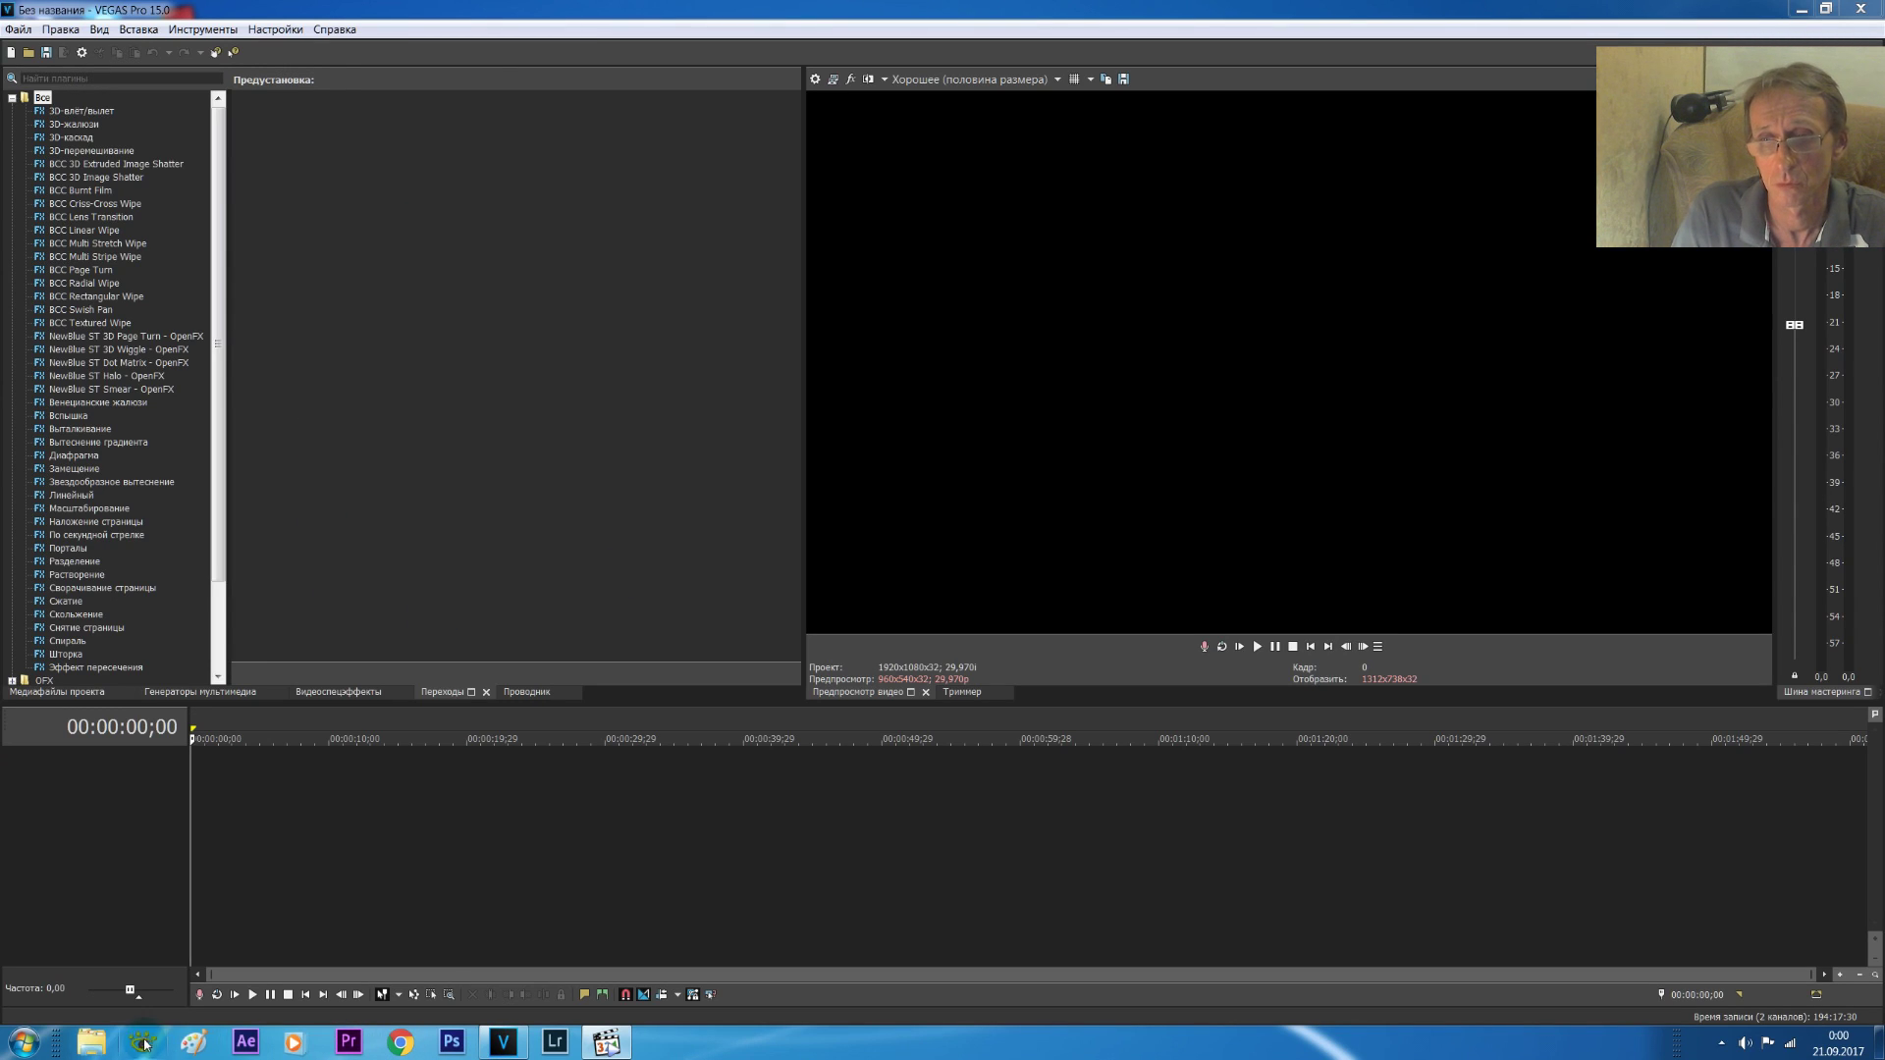
pyautogui.click(96, 1039)
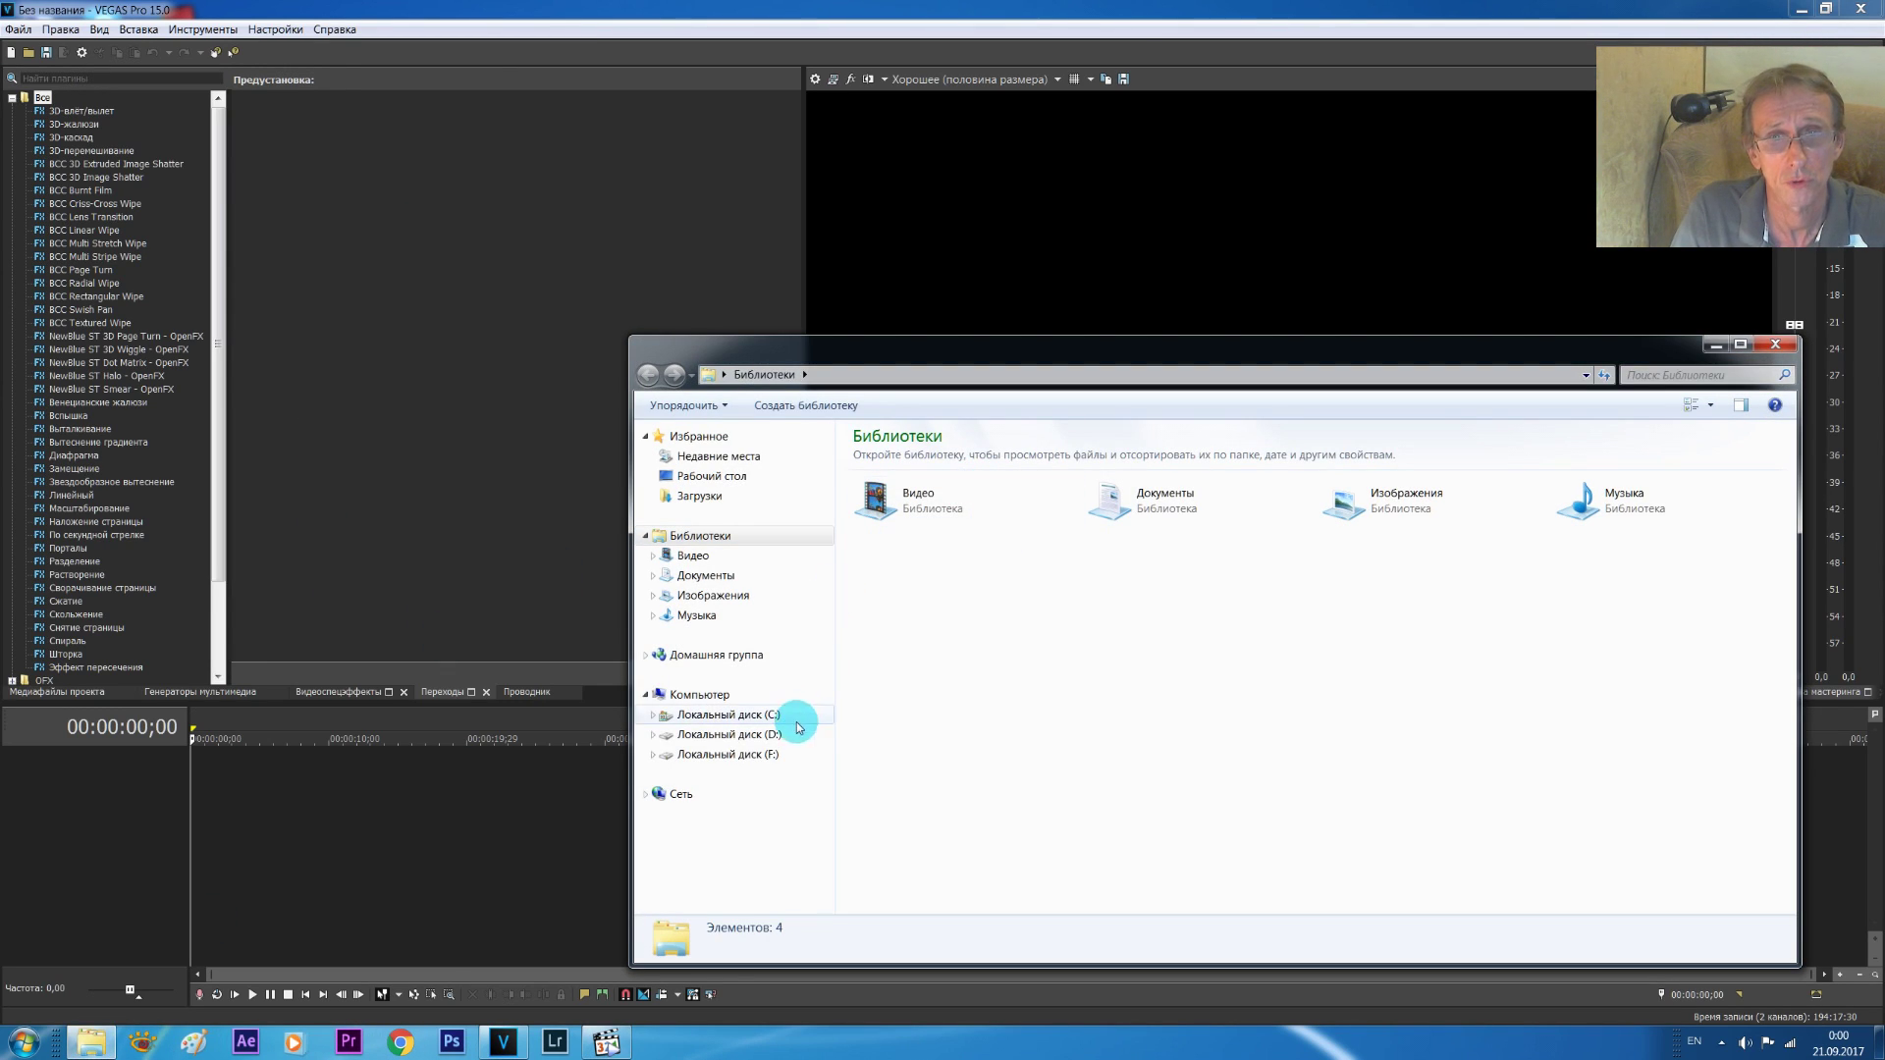
# - Drag 20170920_201246.mp4 from D:\Распаковка AliExpress onto the VEGAS timeline and jump to about 3:35
pyautogui.click(776, 735)
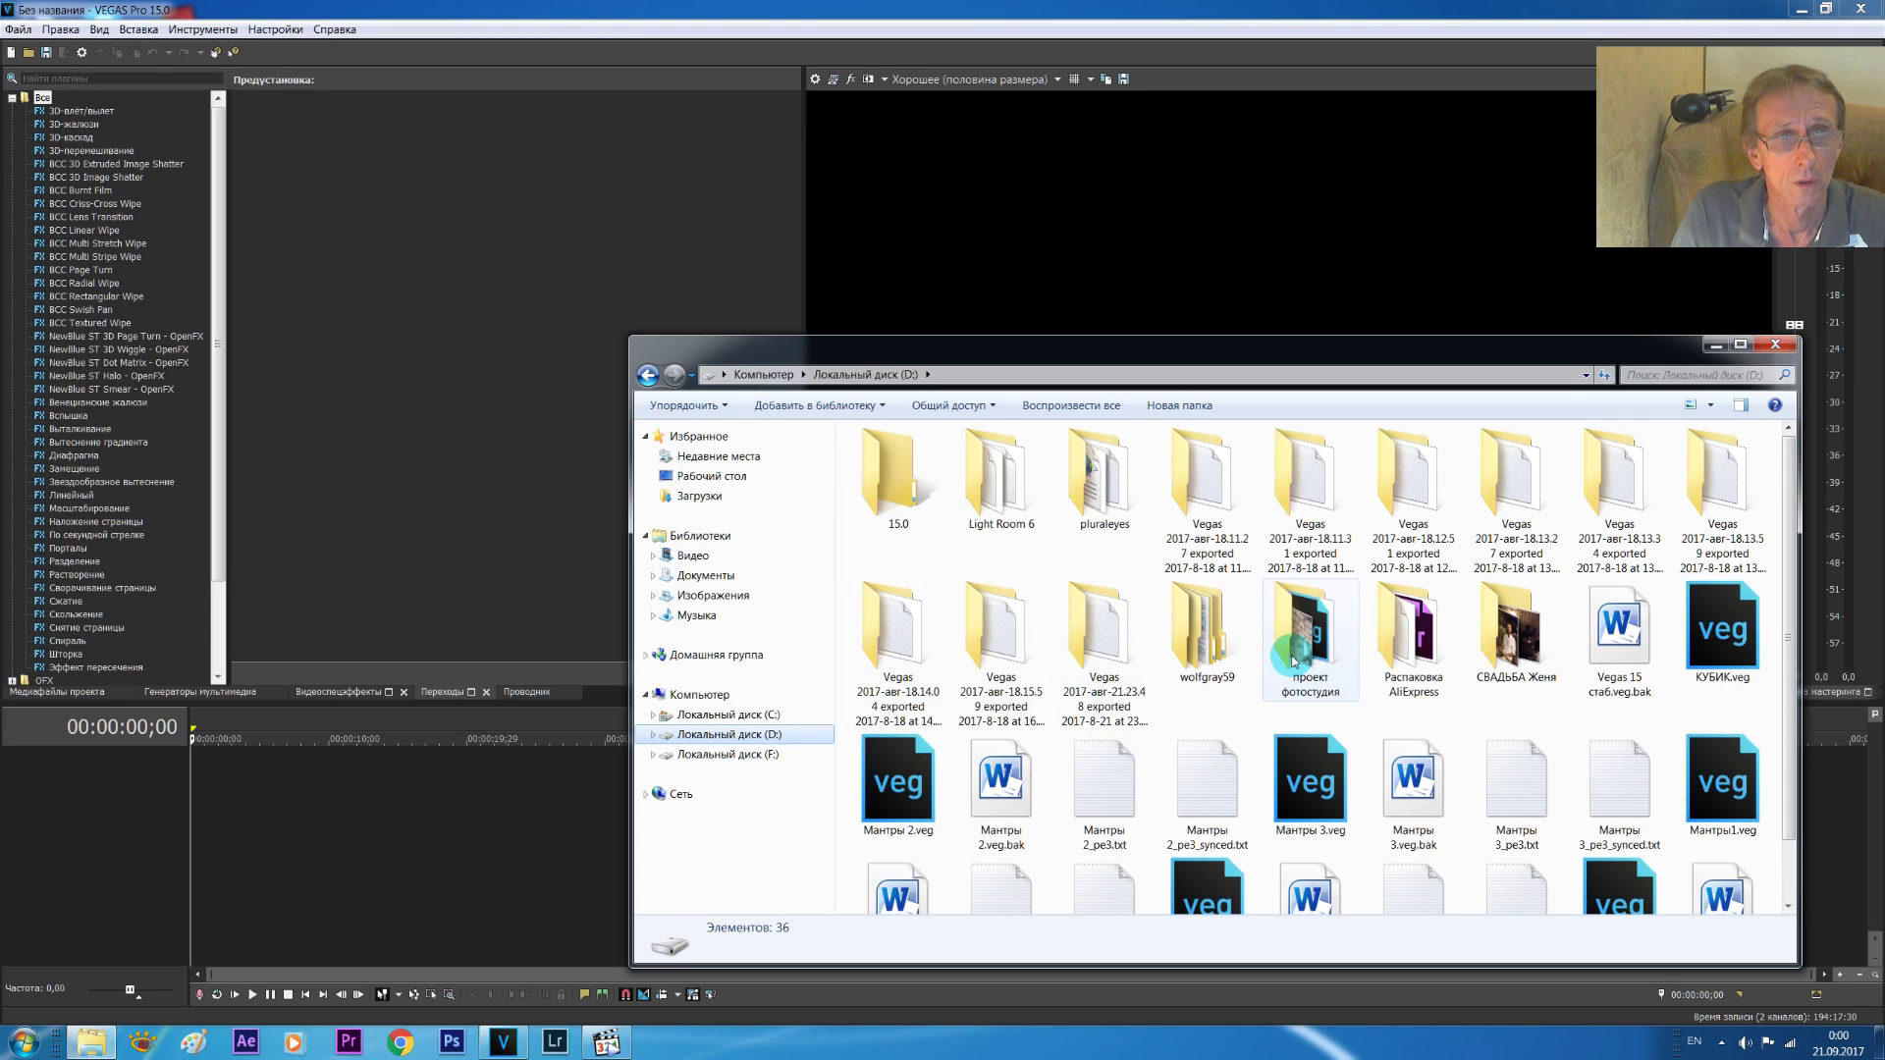
pyautogui.doubleClick(1418, 658)
pyautogui.moveTo(1002, 486); pyautogui.dragTo(229, 815)
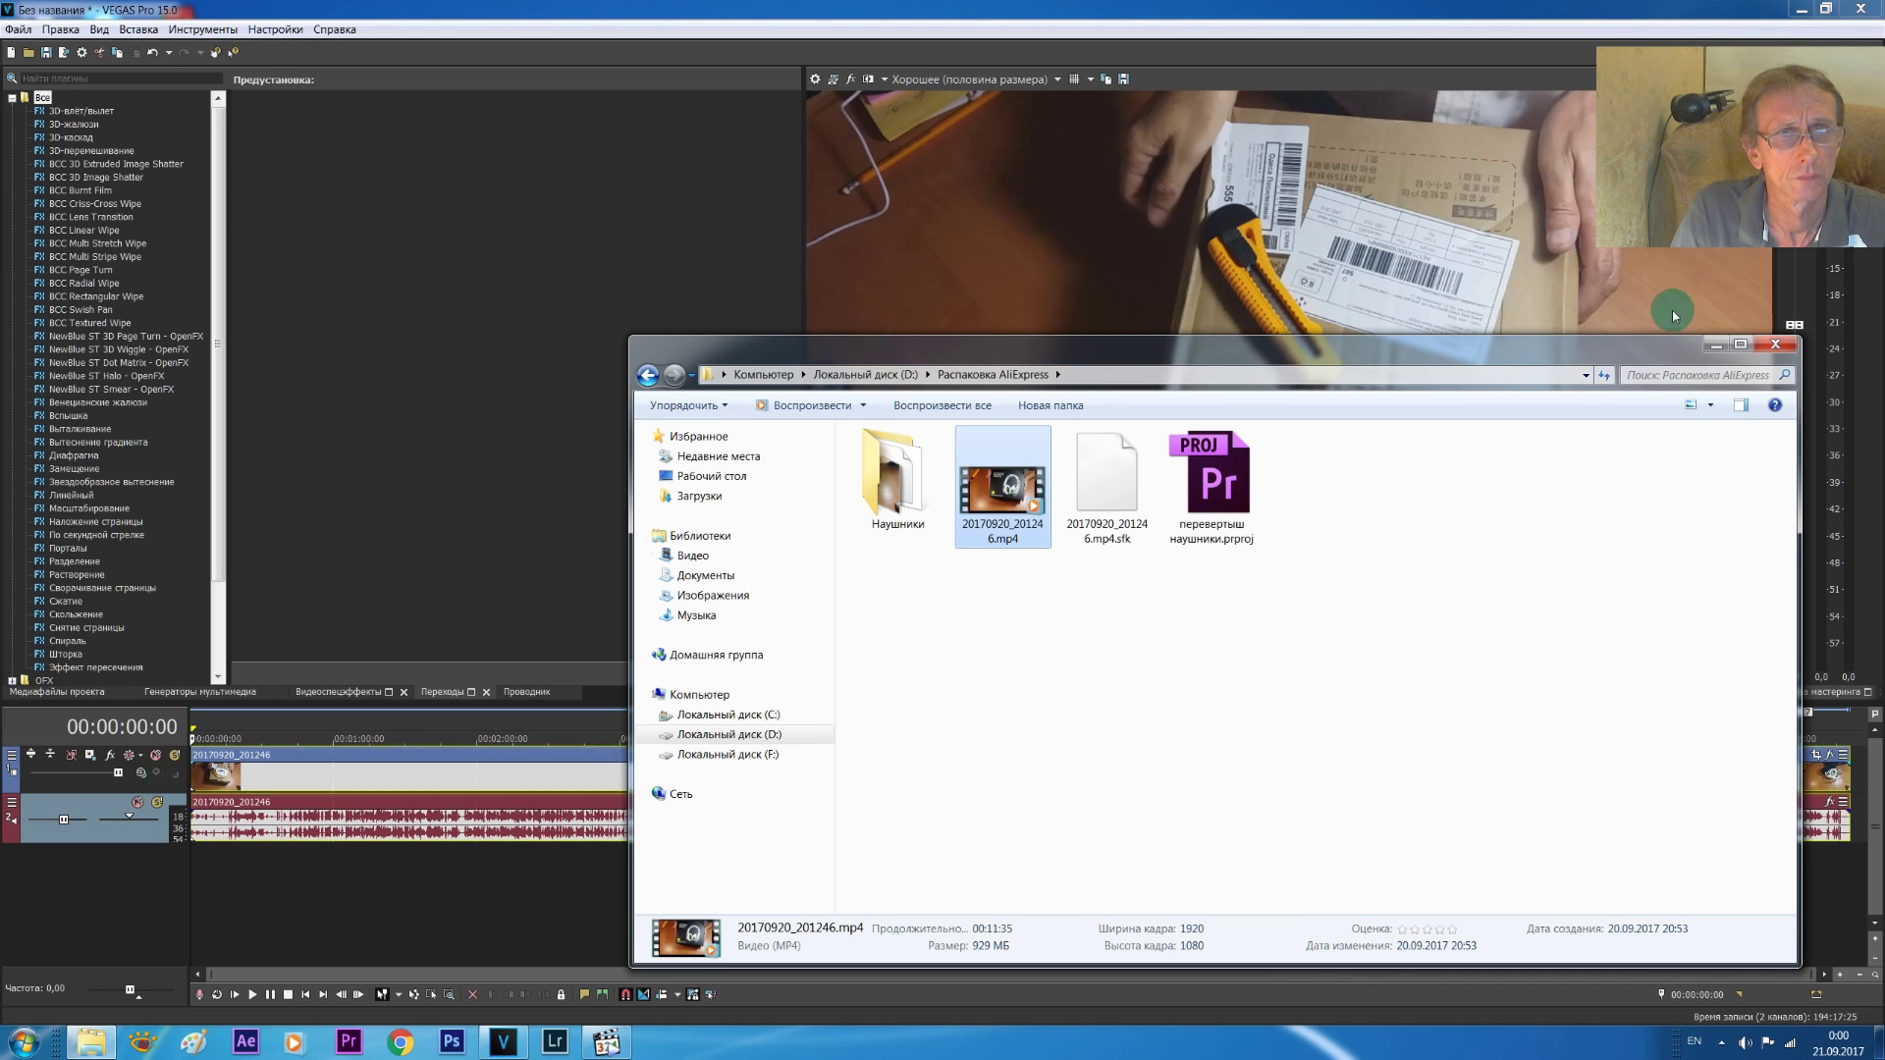
pyautogui.click(1724, 346)
pyautogui.click(702, 771)
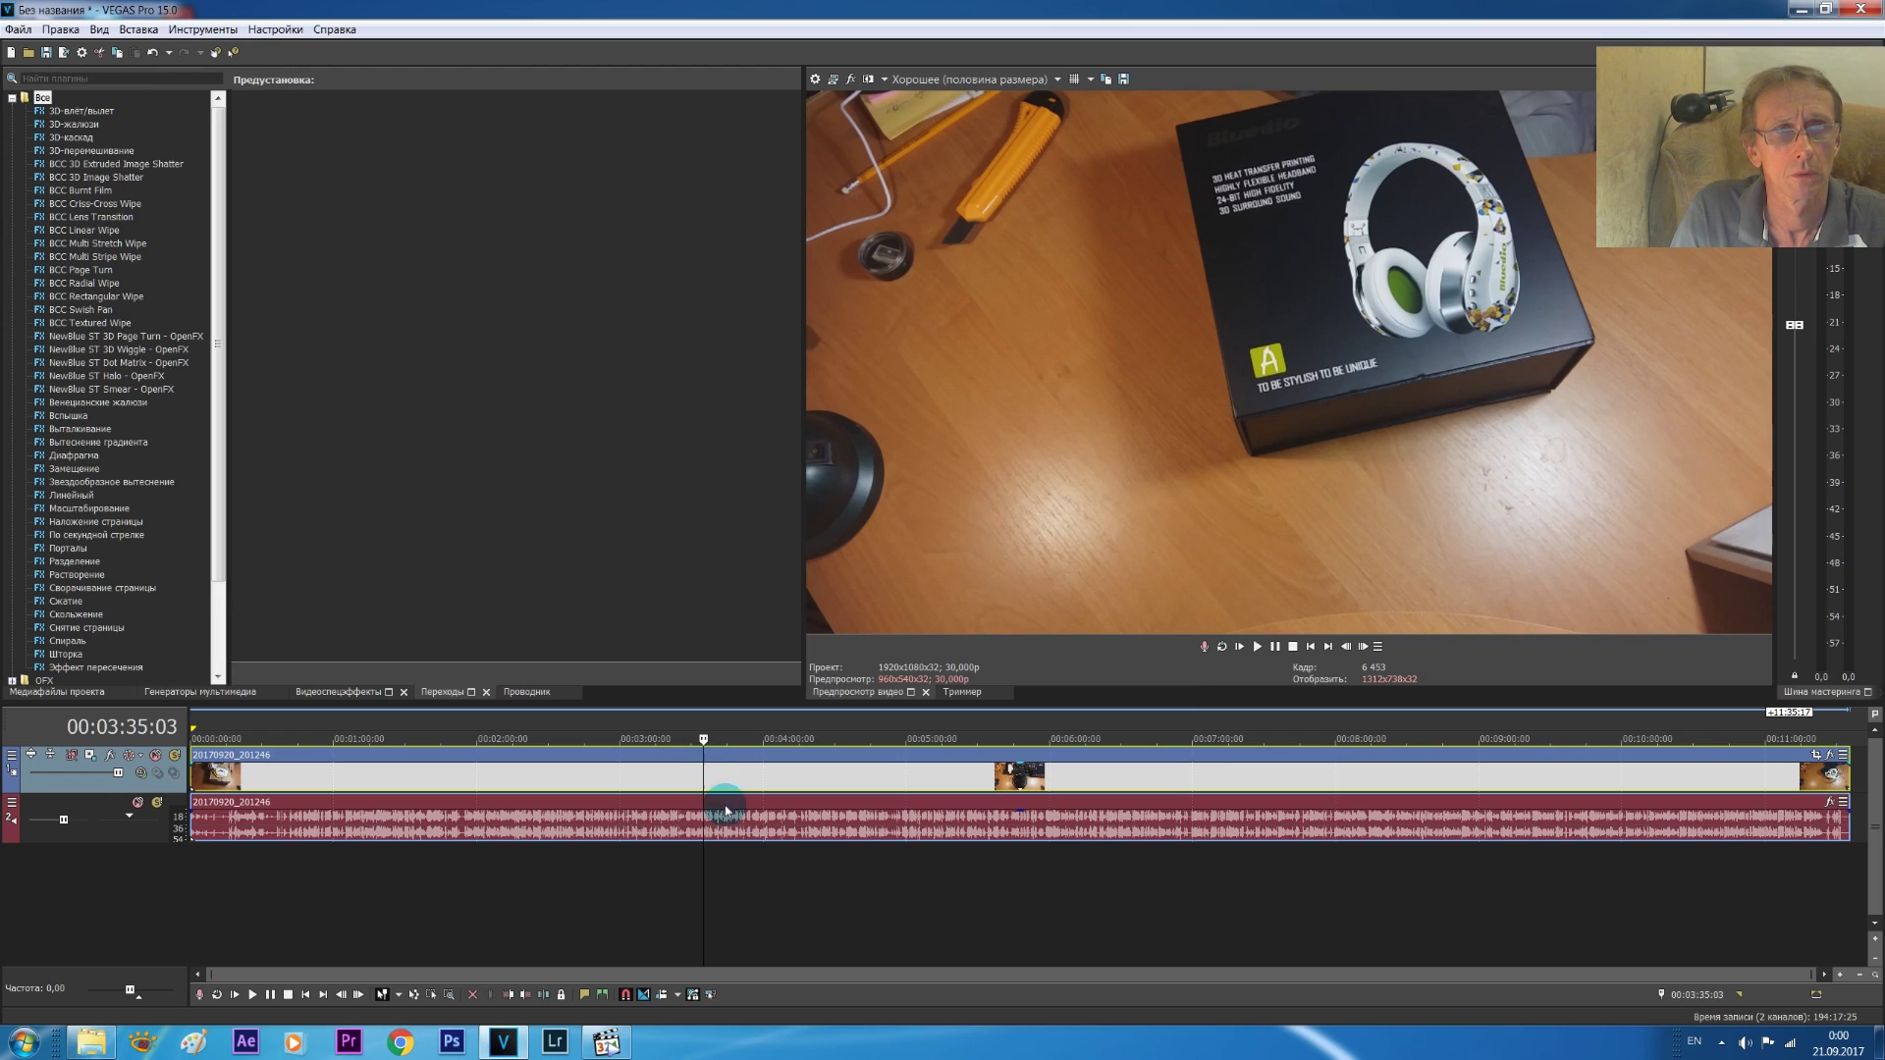
pyautogui.moveTo(771, 896)
pyautogui.mouseDown()
pyautogui.moveTo(1821, 854)
pyautogui.moveTo(101, 881)
pyautogui.mouseUp()
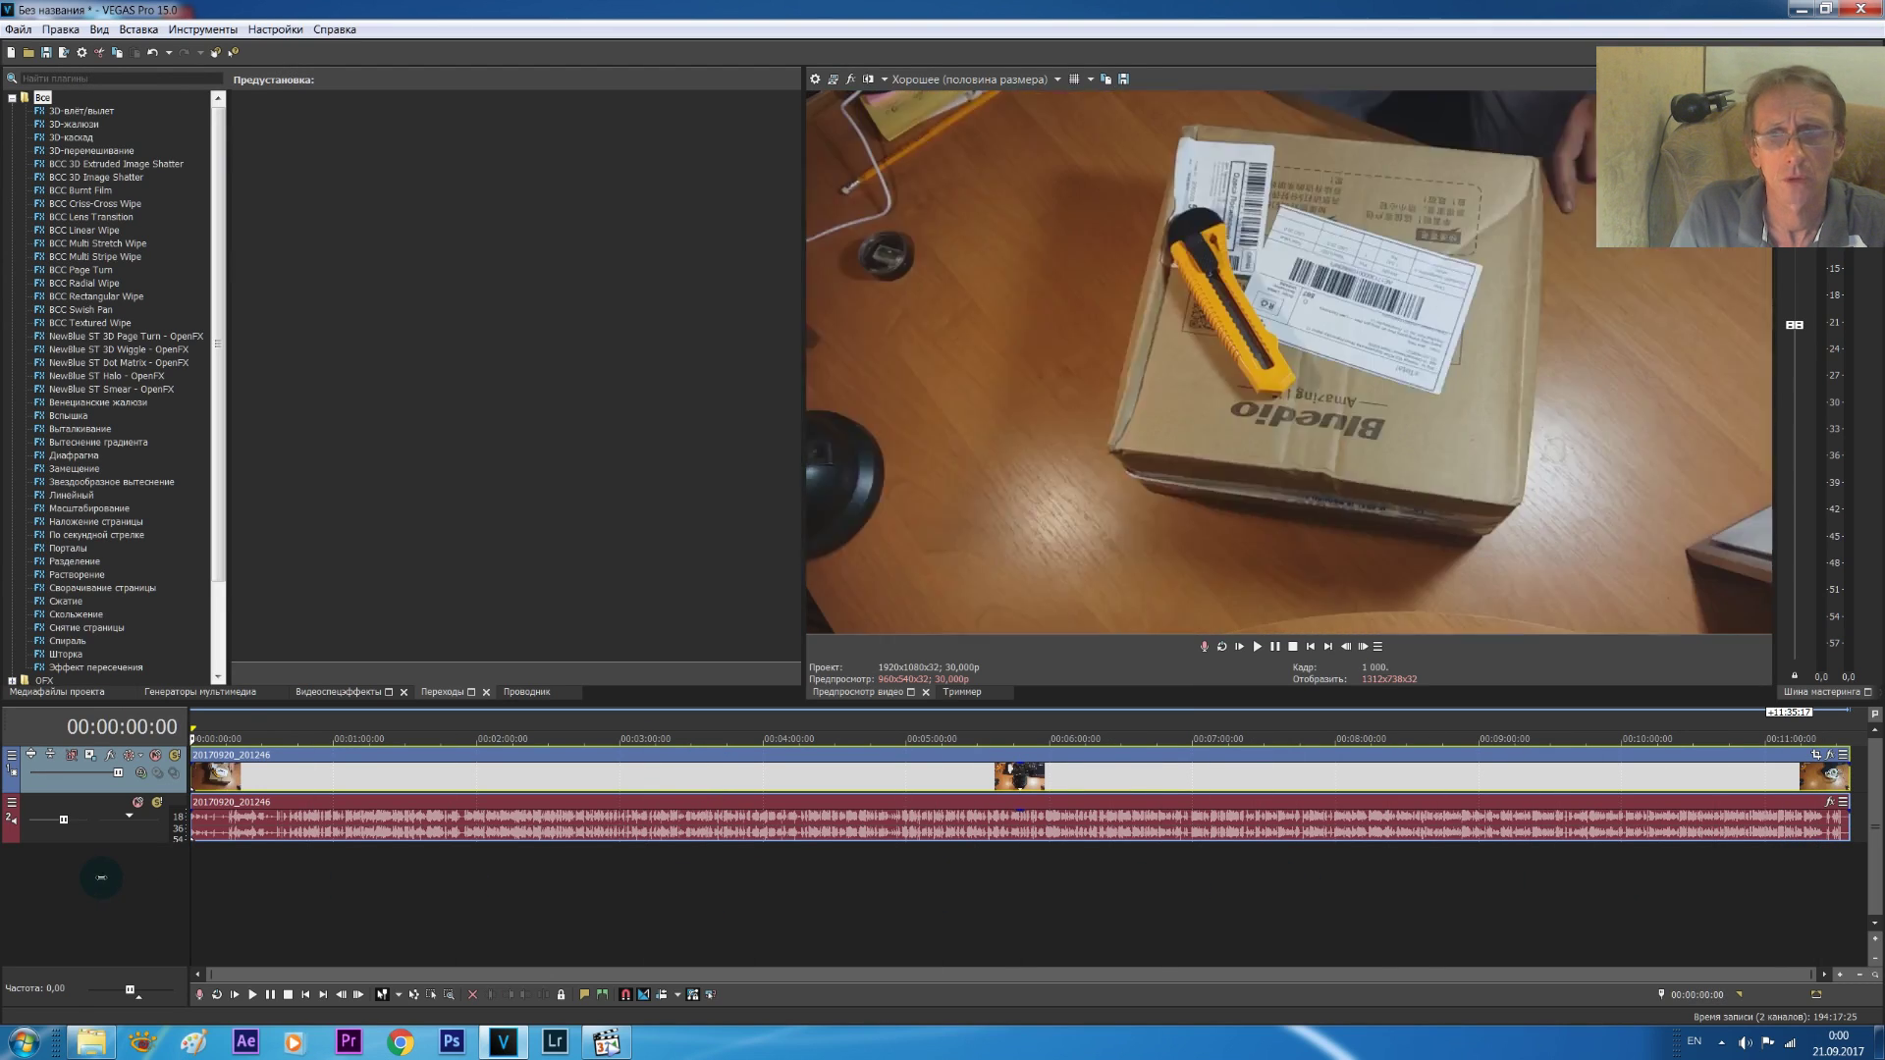